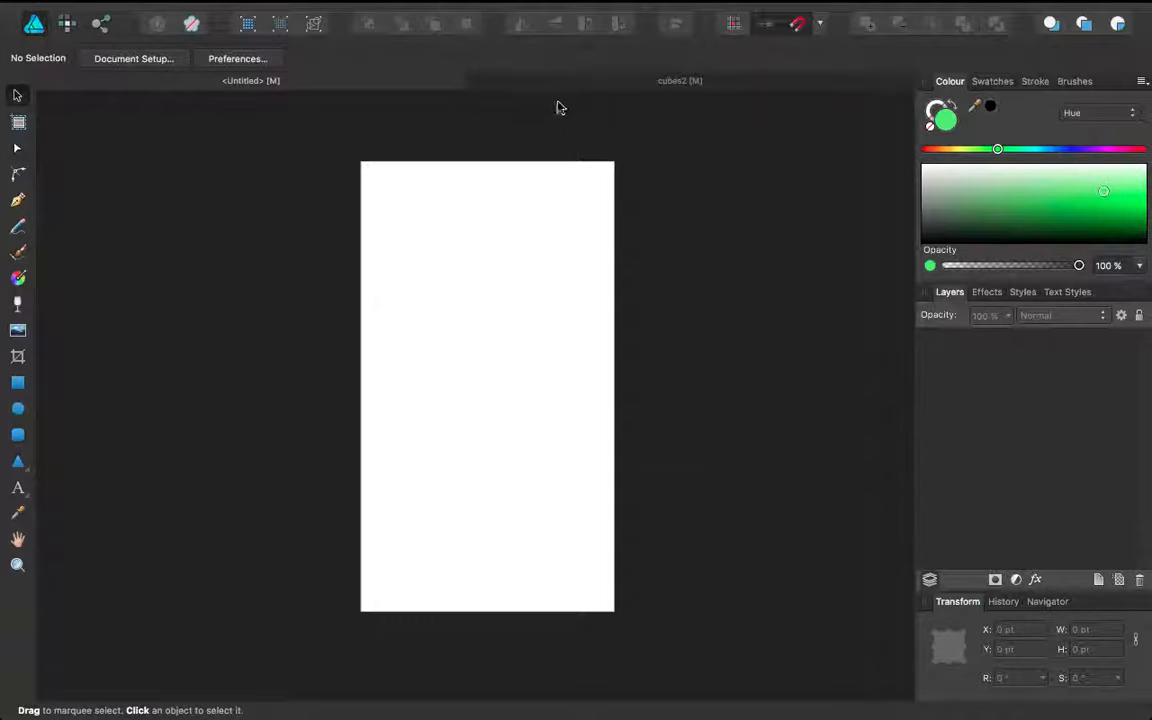
Look at the finished blue cube in the cubes2 document and return to the blank untitled document
click(565, 88)
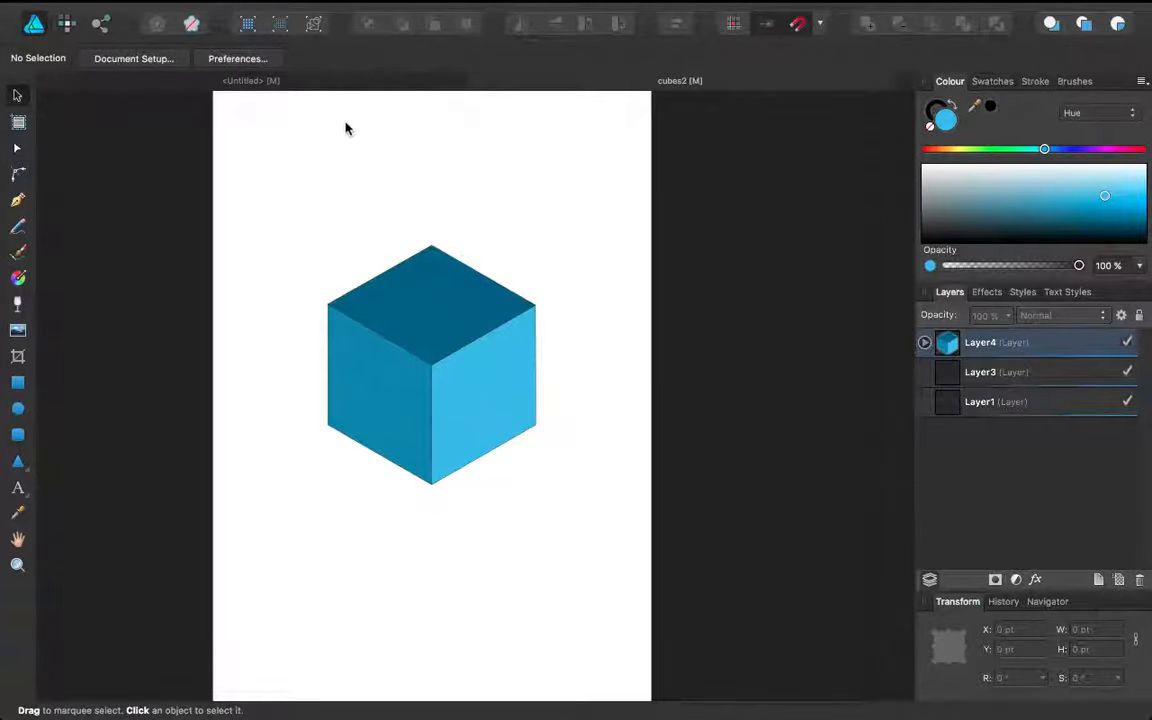
click(338, 86)
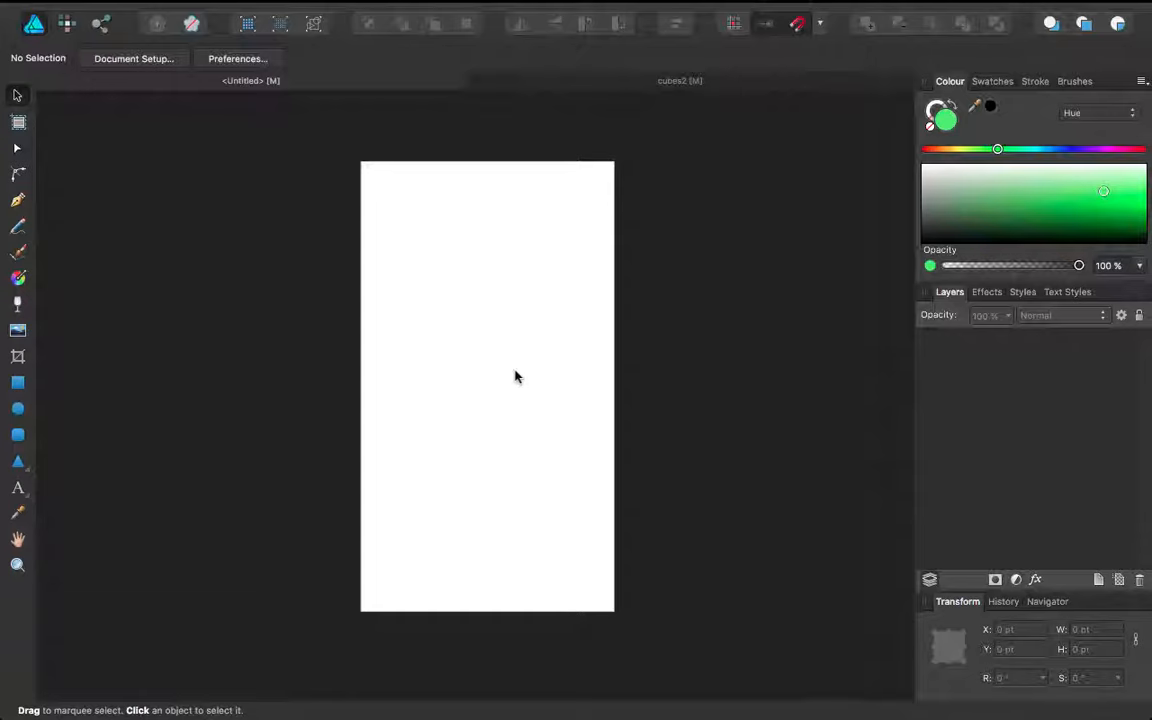
click(645, 83)
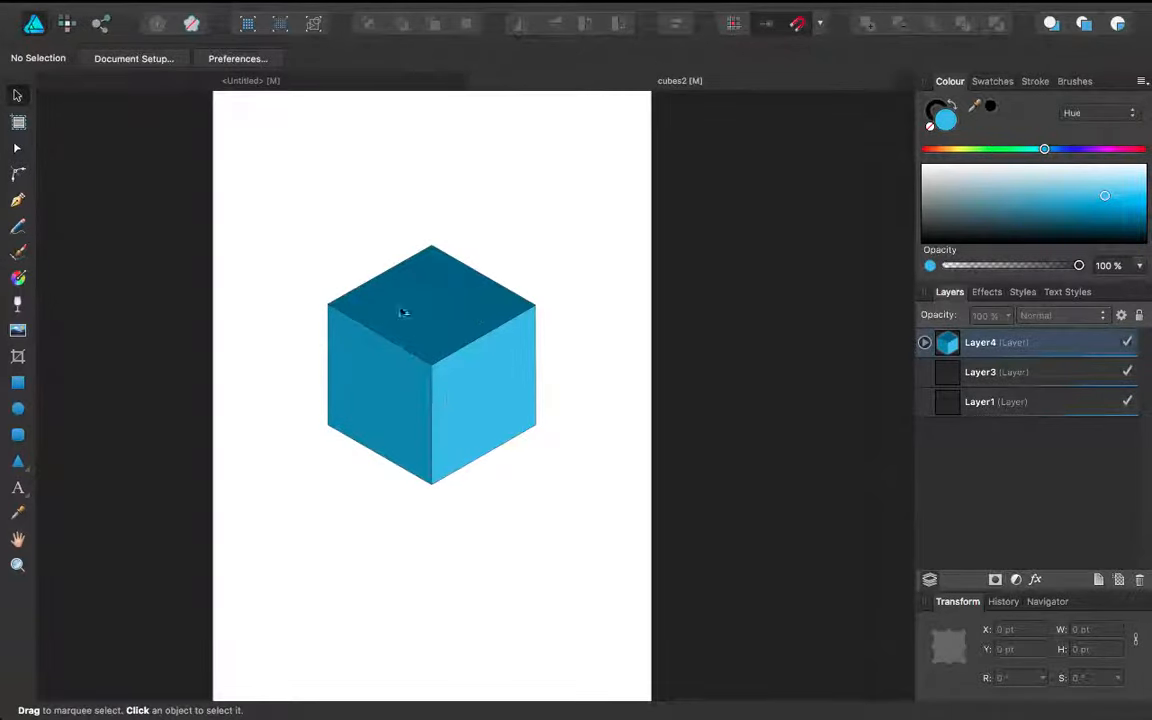
click(363, 82)
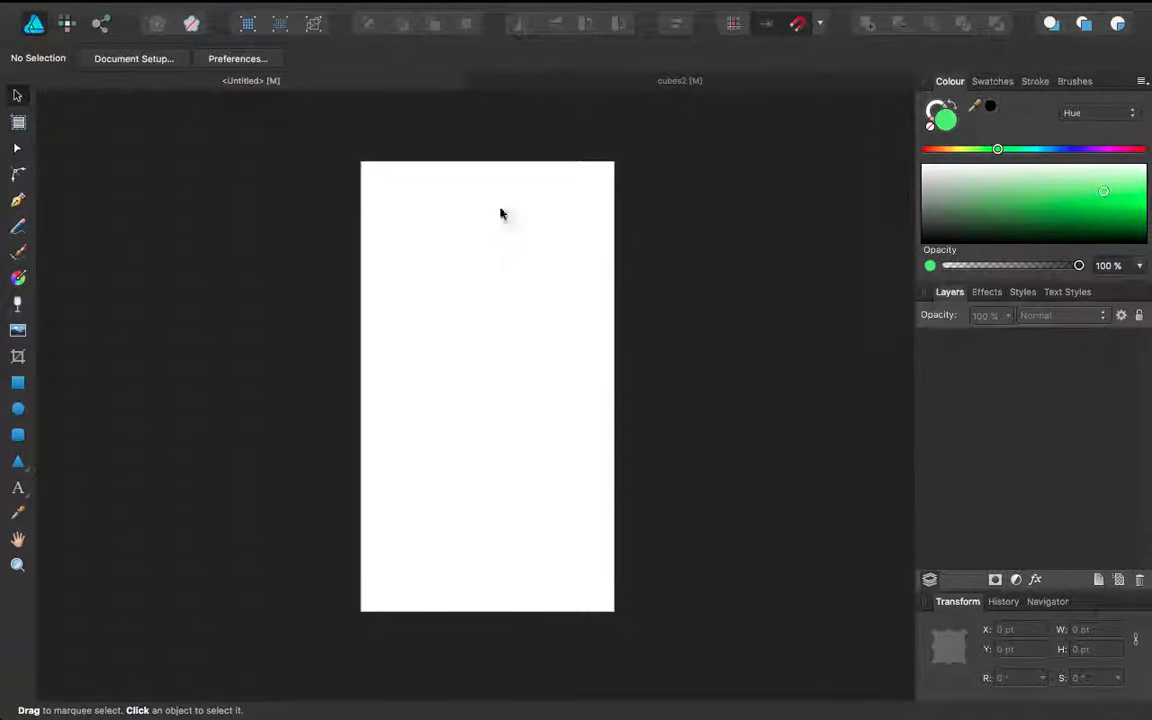
click(497, 80)
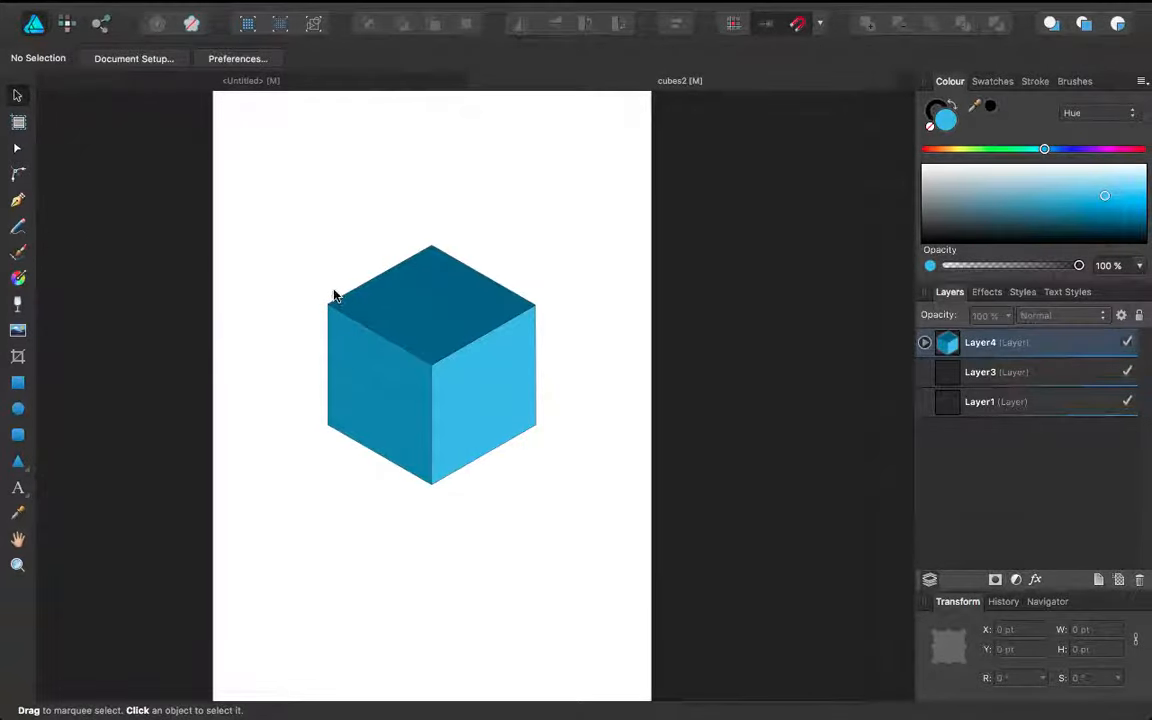
click(305, 83)
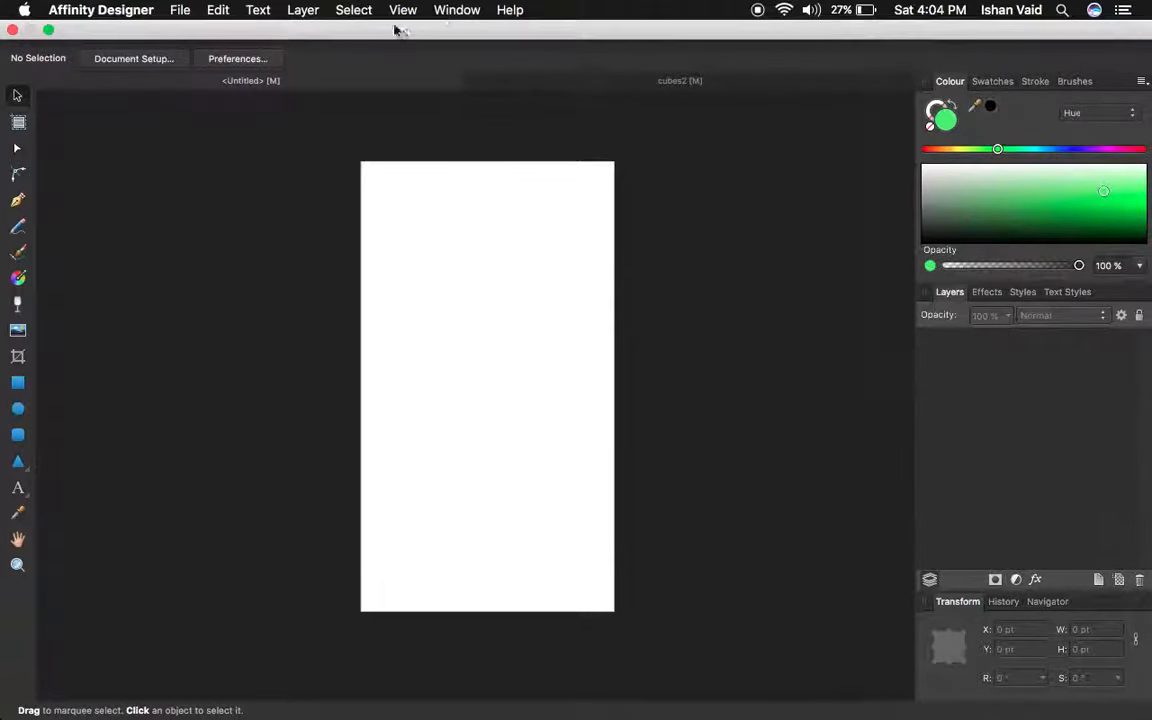
Show the grid on the blank untitled document, leaving the guides shown
click(403, 10)
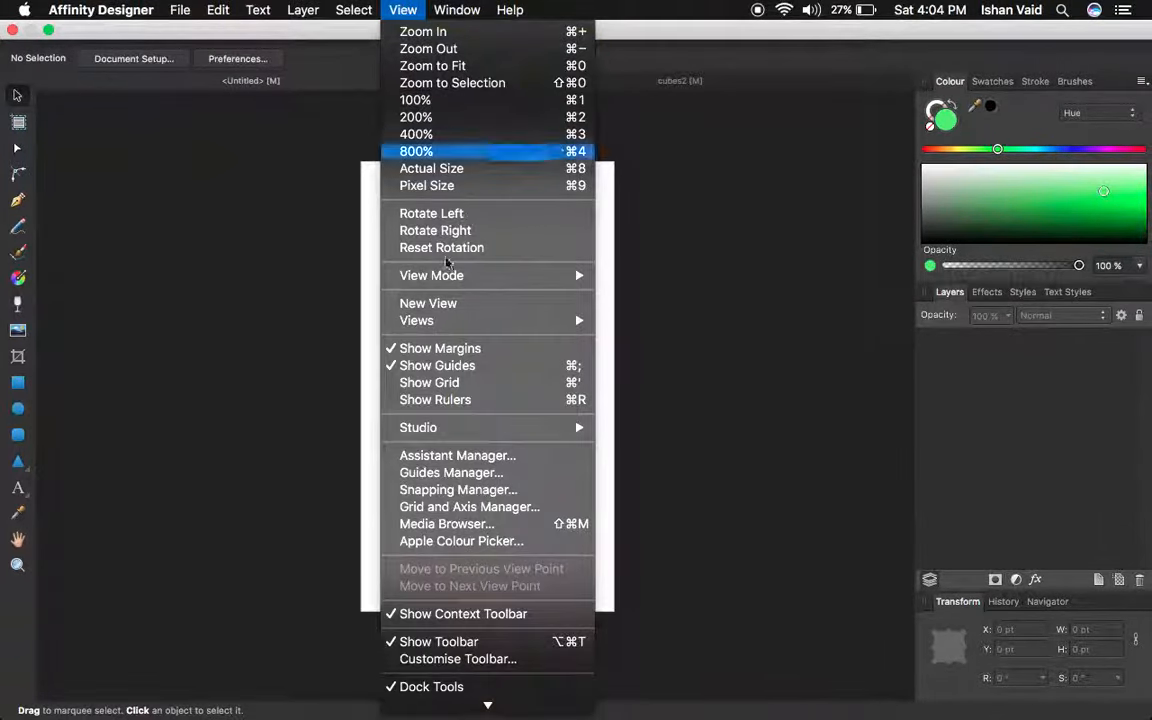
click(454, 371)
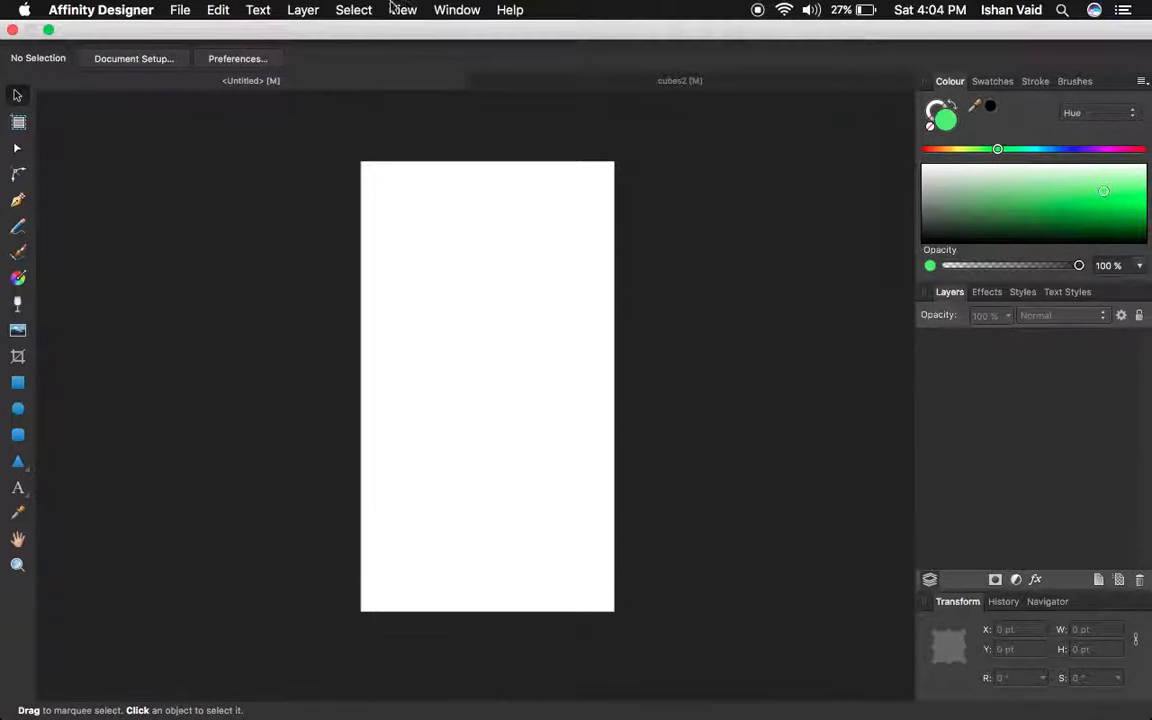
click(395, 10)
click(440, 366)
click(400, 10)
click(448, 383)
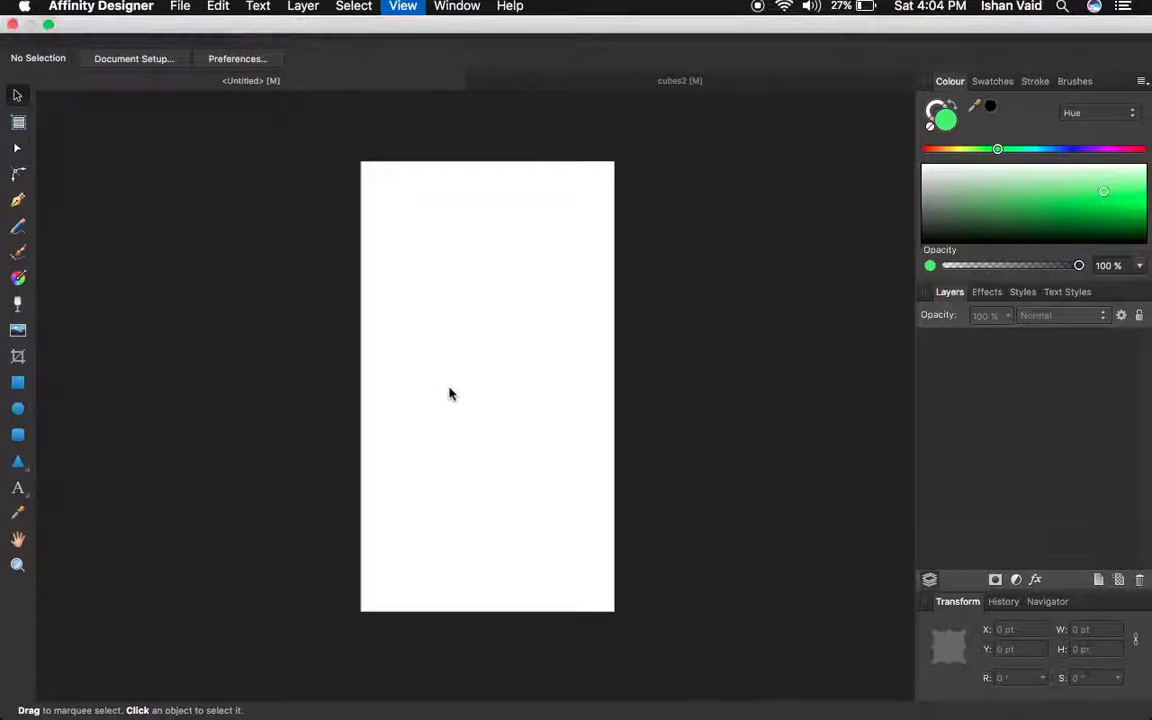
Examine the grid spacing on the page at different zoom levels and compare the page with the cubes2 cube
scroll(497, 310, down, 3)
scroll(507, 316, up, 5)
scroll(496, 318, down, 5)
scroll(483, 291, up, 2)
scroll(483, 291, up, 6)
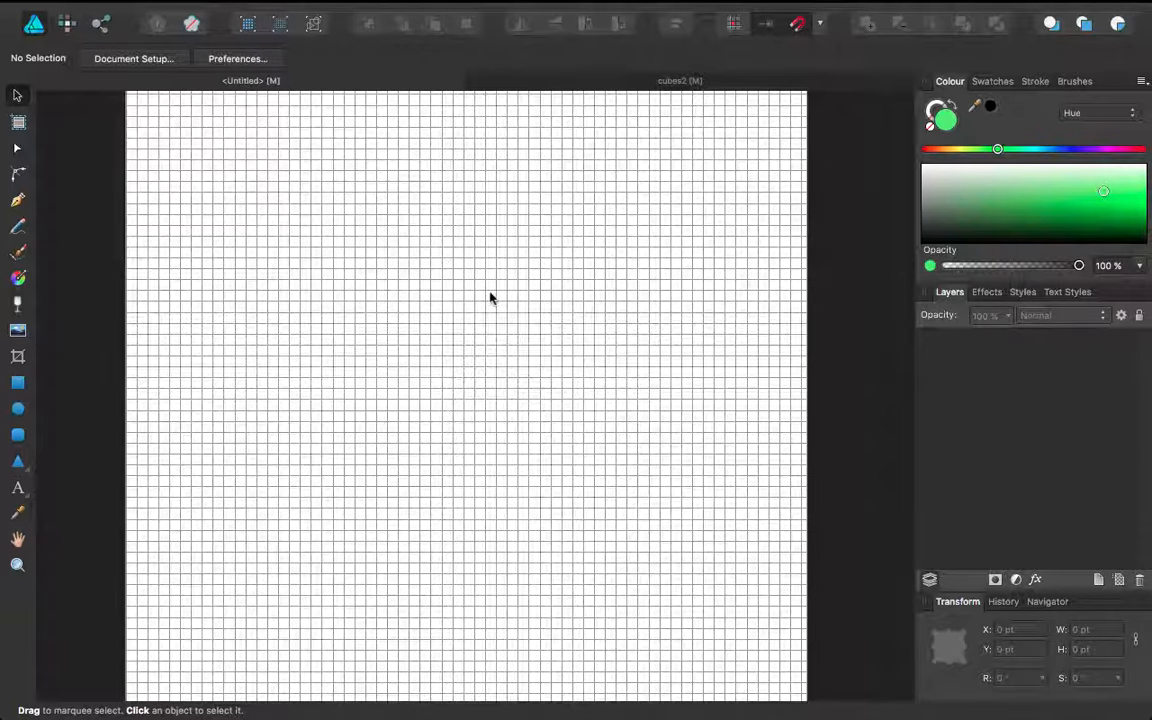
scroll(455, 400, down, 3)
scroll(457, 412, down, 3)
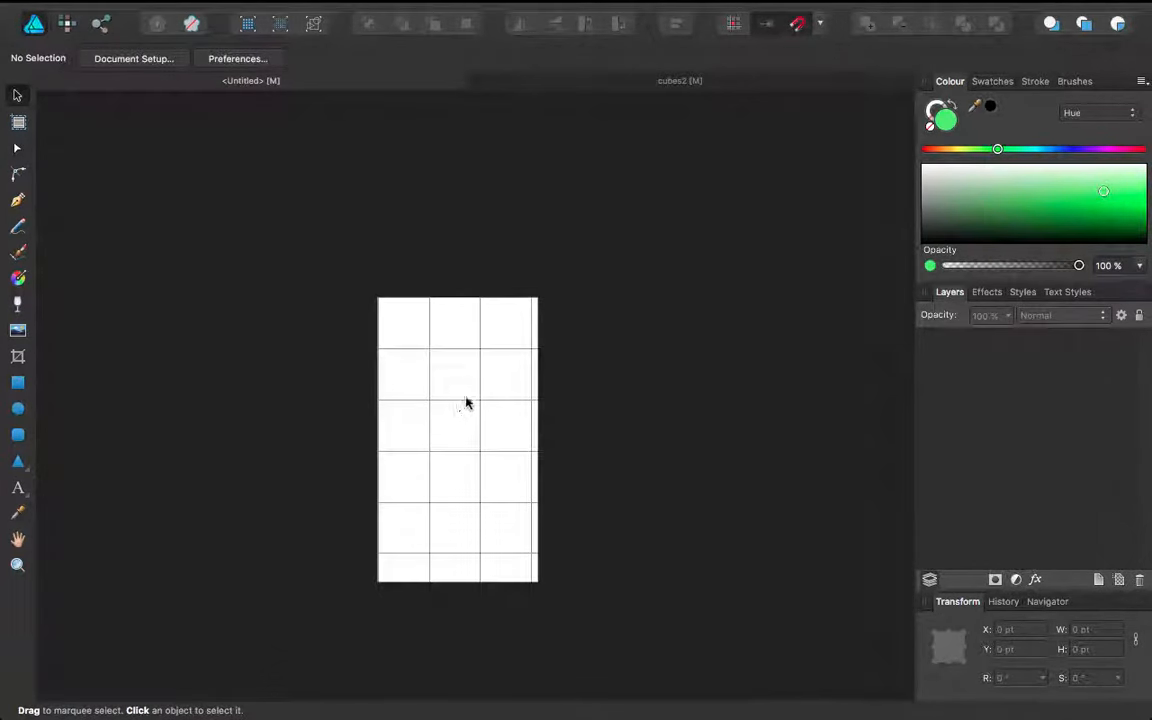
scroll(475, 430, down, 1)
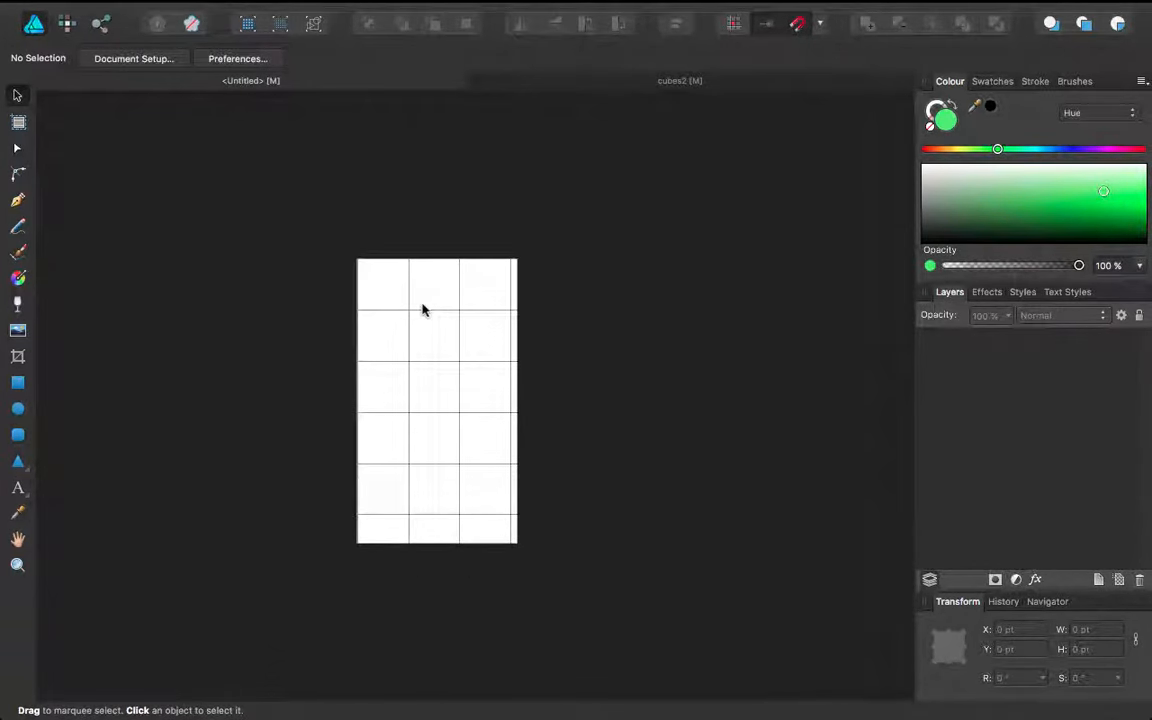
scroll(422, 311, up, 2)
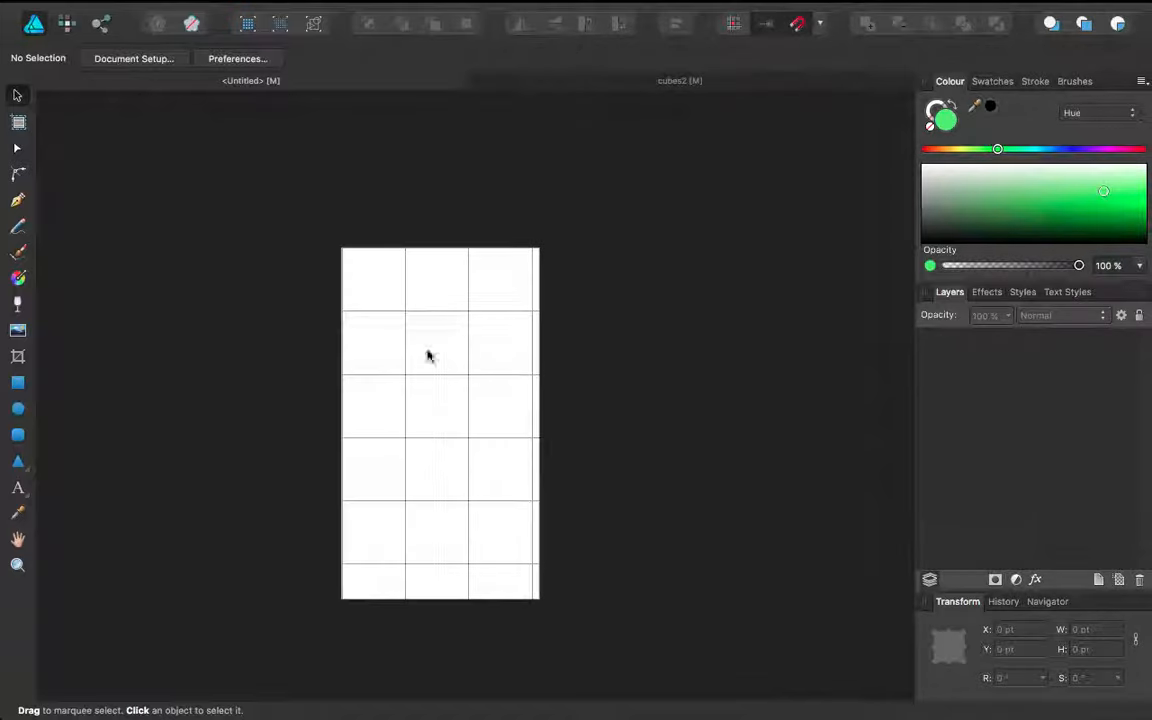
scroll(429, 355, down, 1)
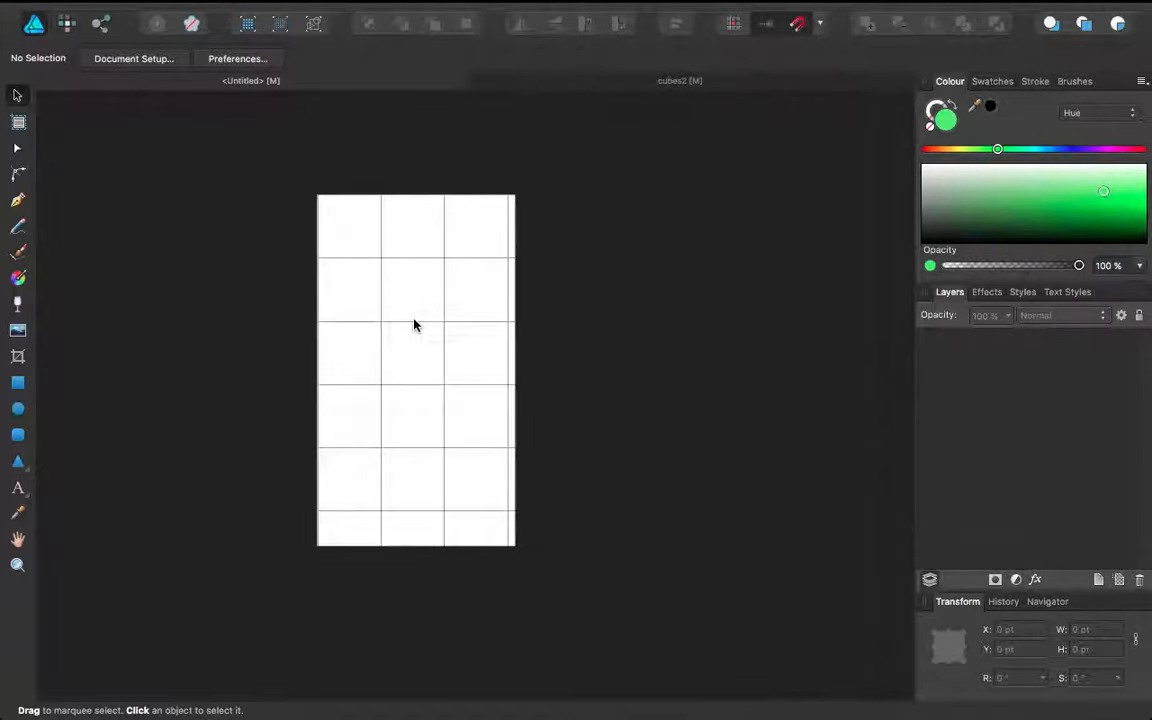
click(568, 83)
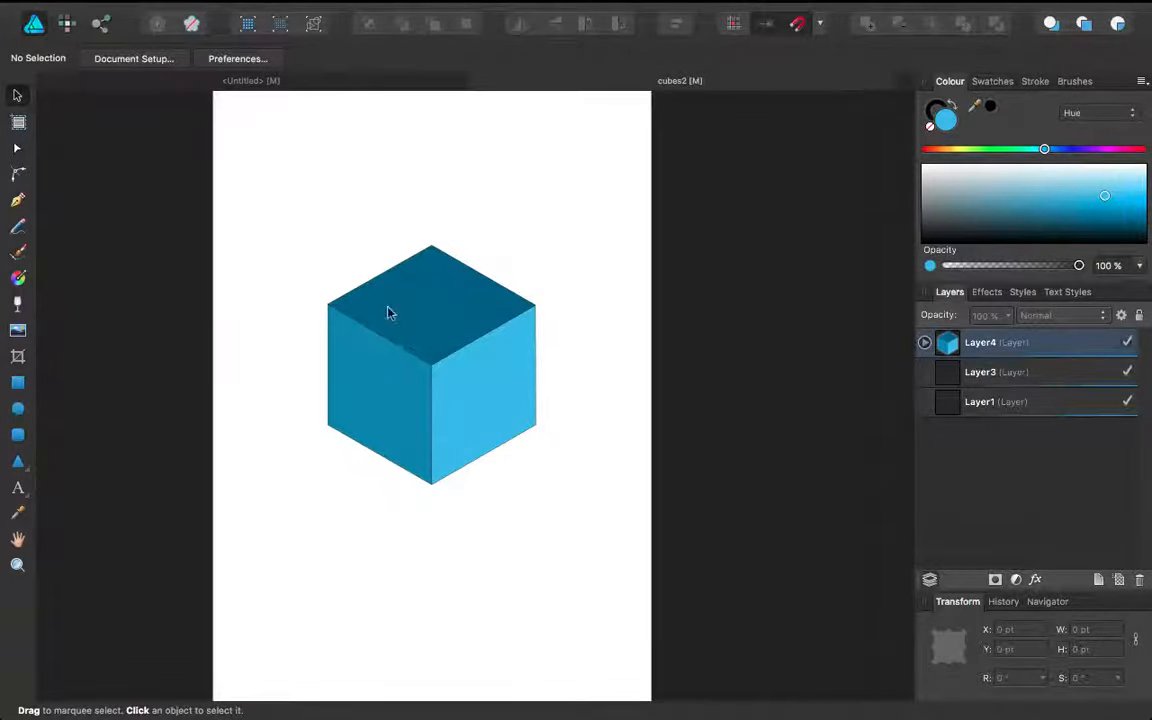
click(366, 86)
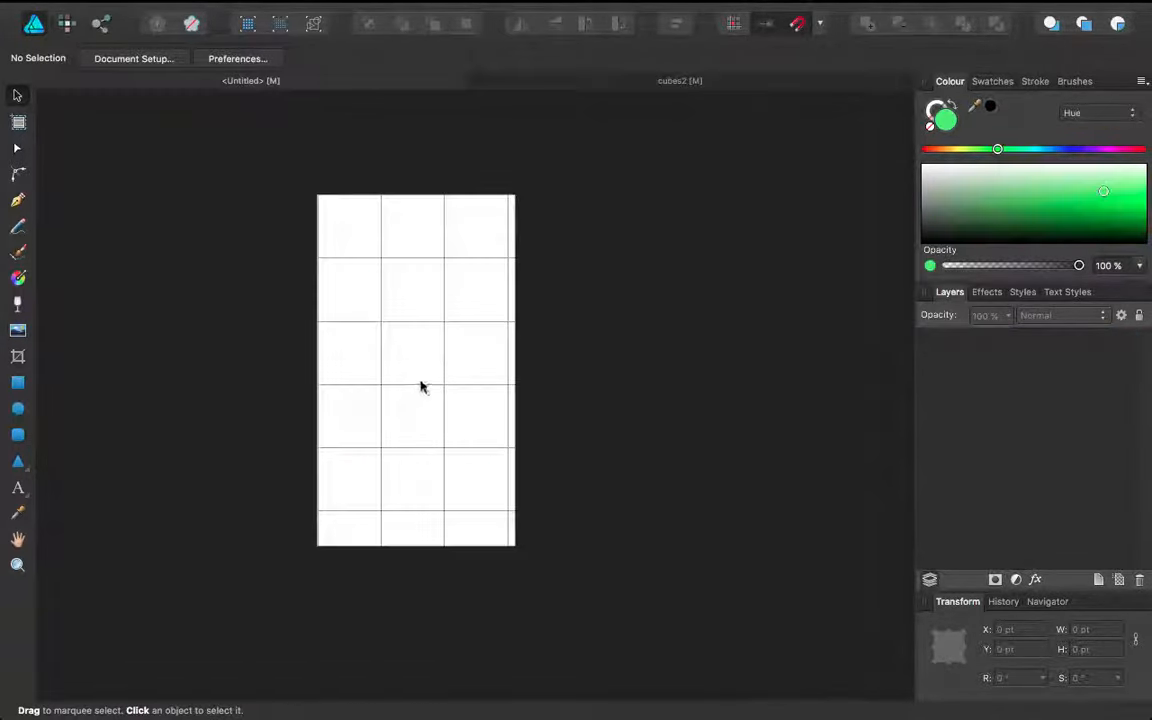
scroll(398, 303, down, 3)
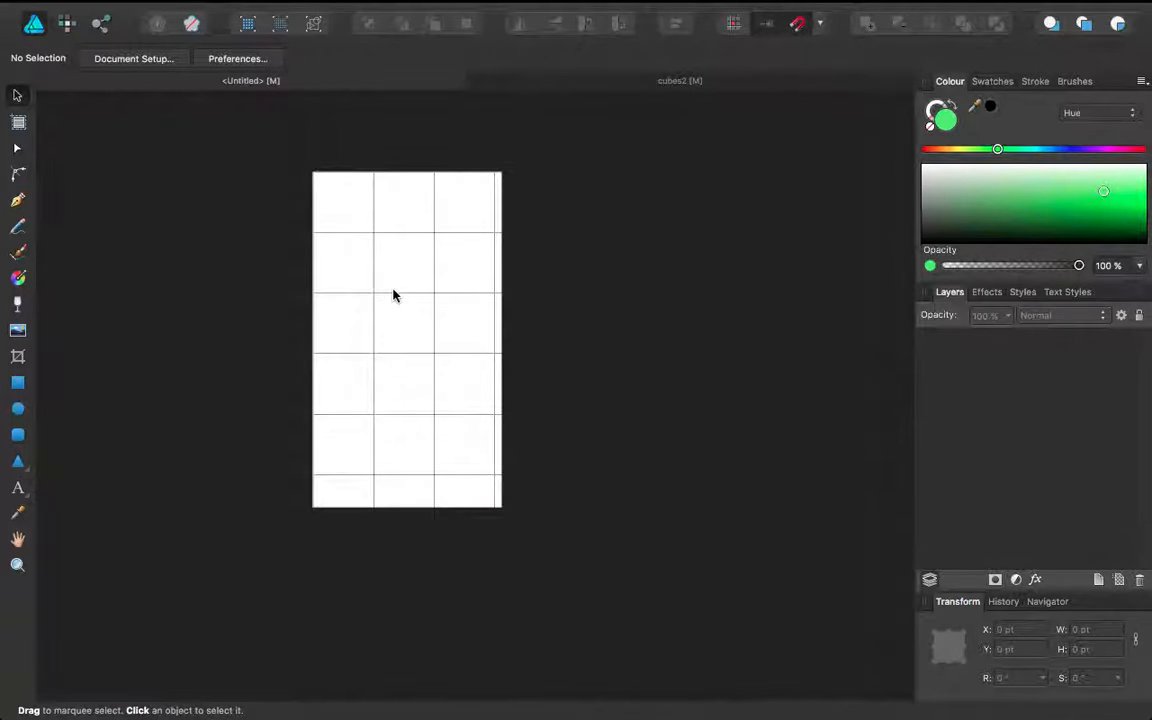
Open the Grid and Axis Manager and slightly lower the opacity of the black grid lines
click(403, 9)
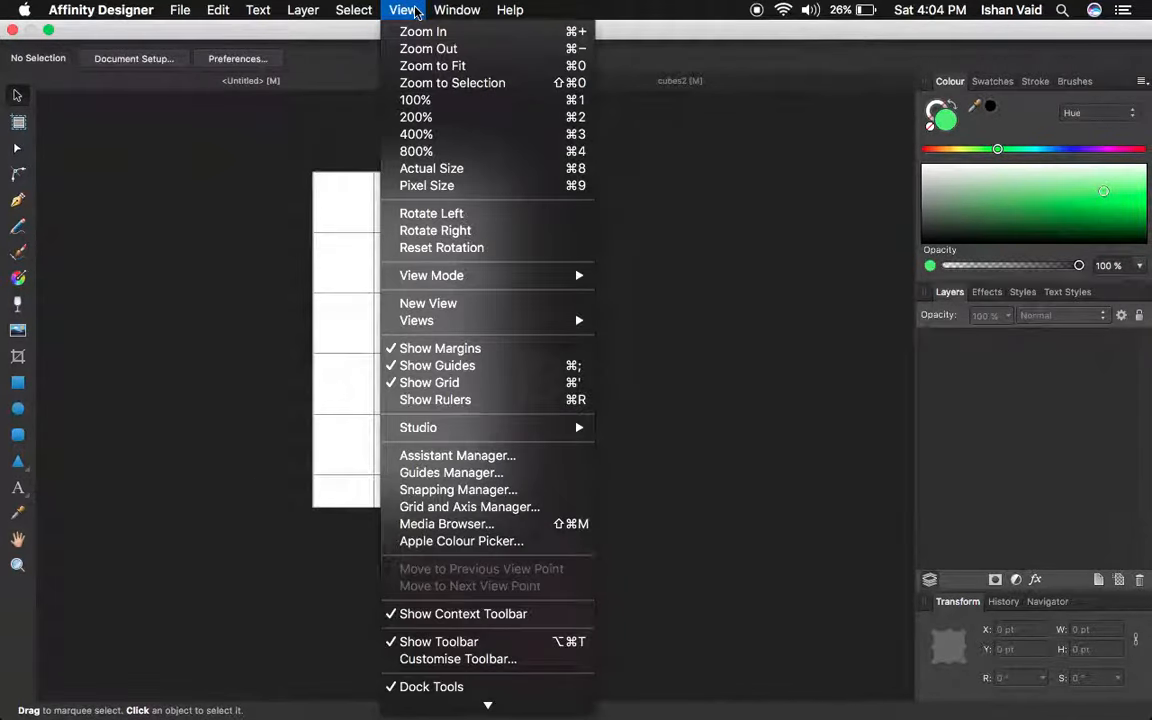
click(620, 360)
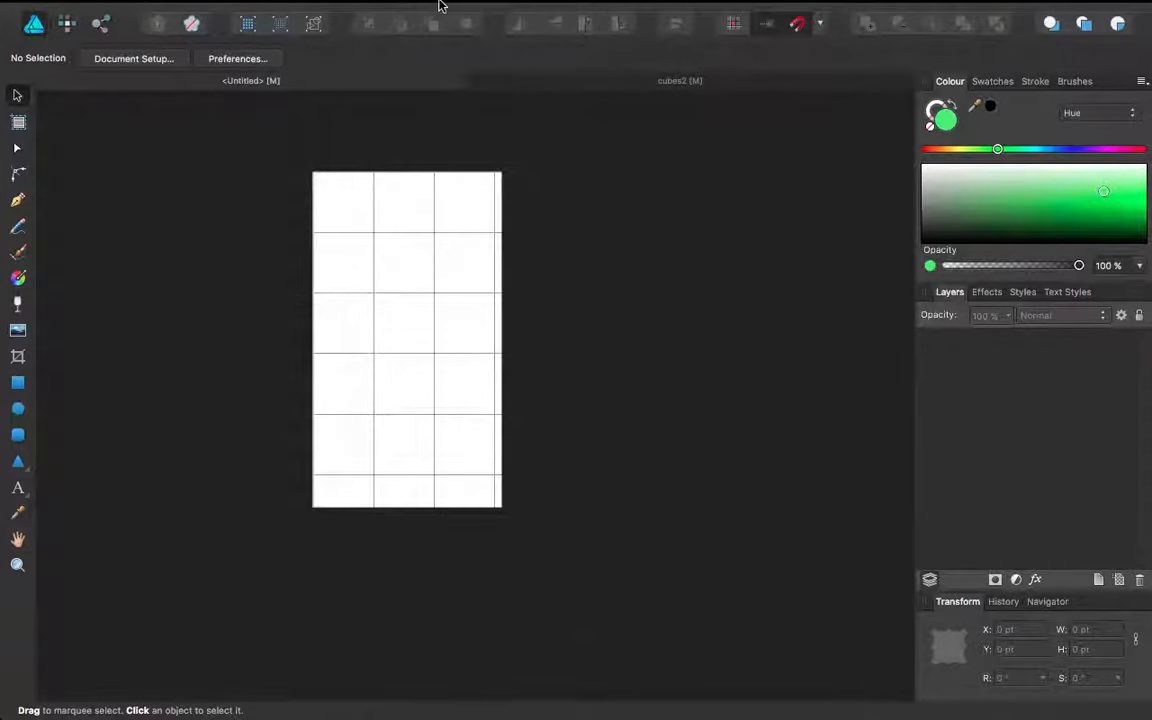
click(403, 9)
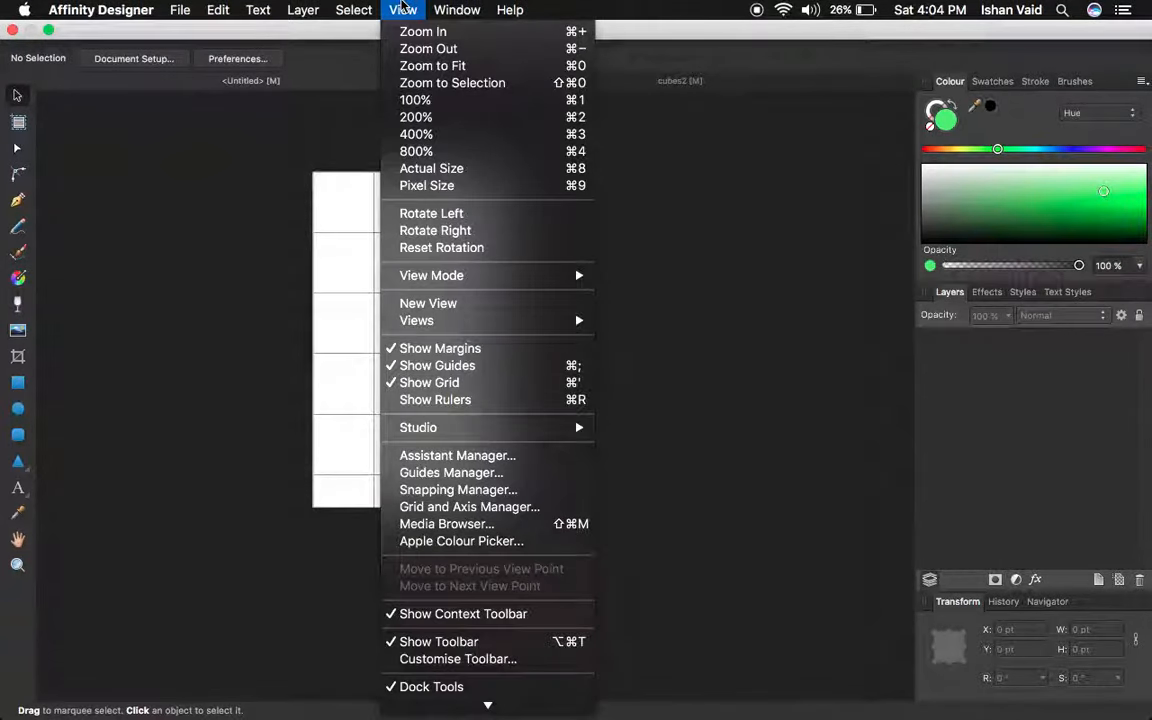
click(305, 283)
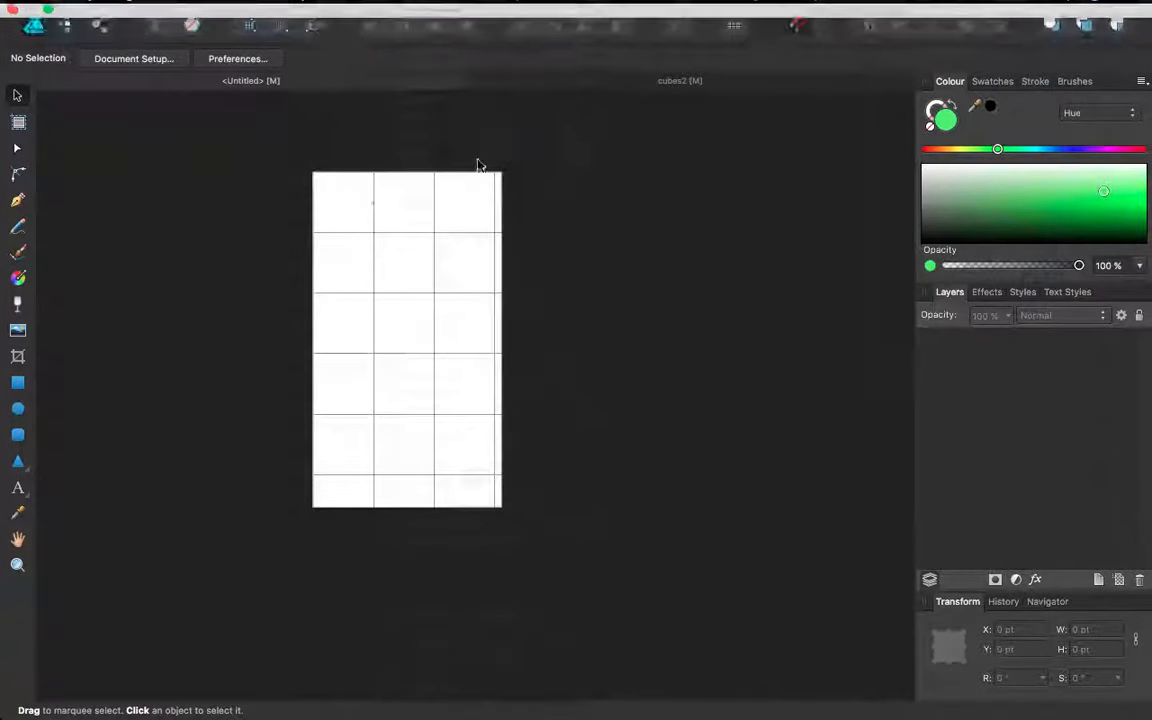
click(403, 9)
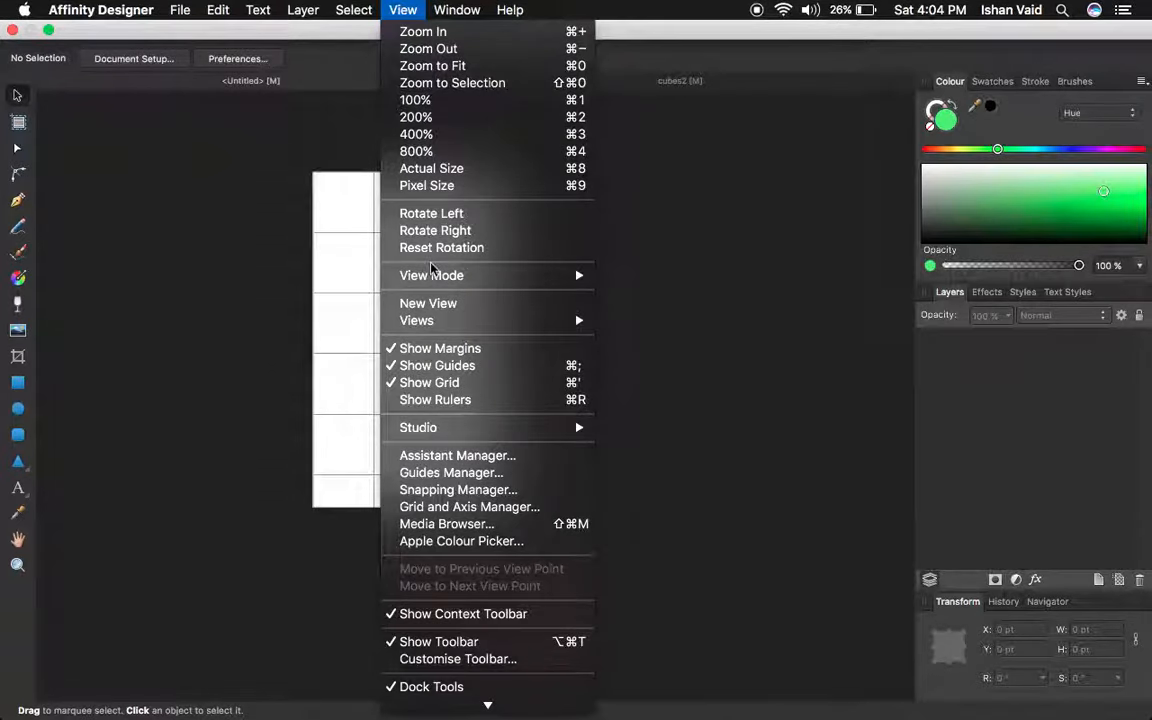
click(479, 508)
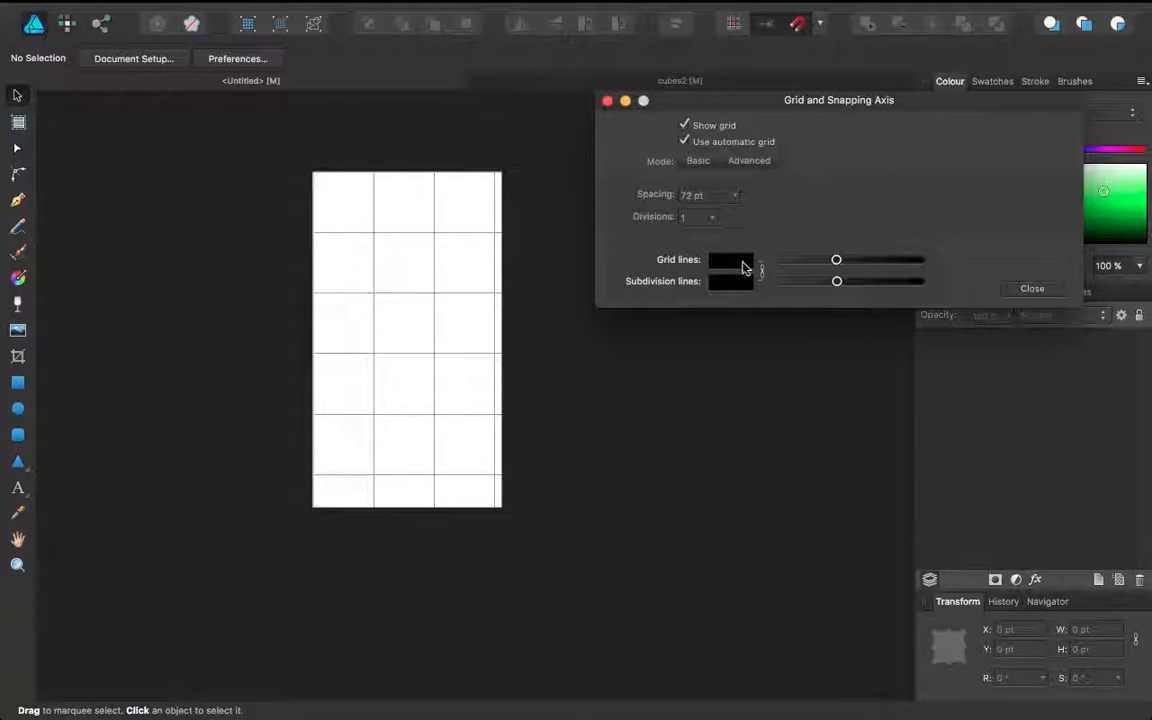
mouse_move(837, 262)
mouse_down()
mouse_move(875, 262)
mouse_move(830, 262)
mouse_up()
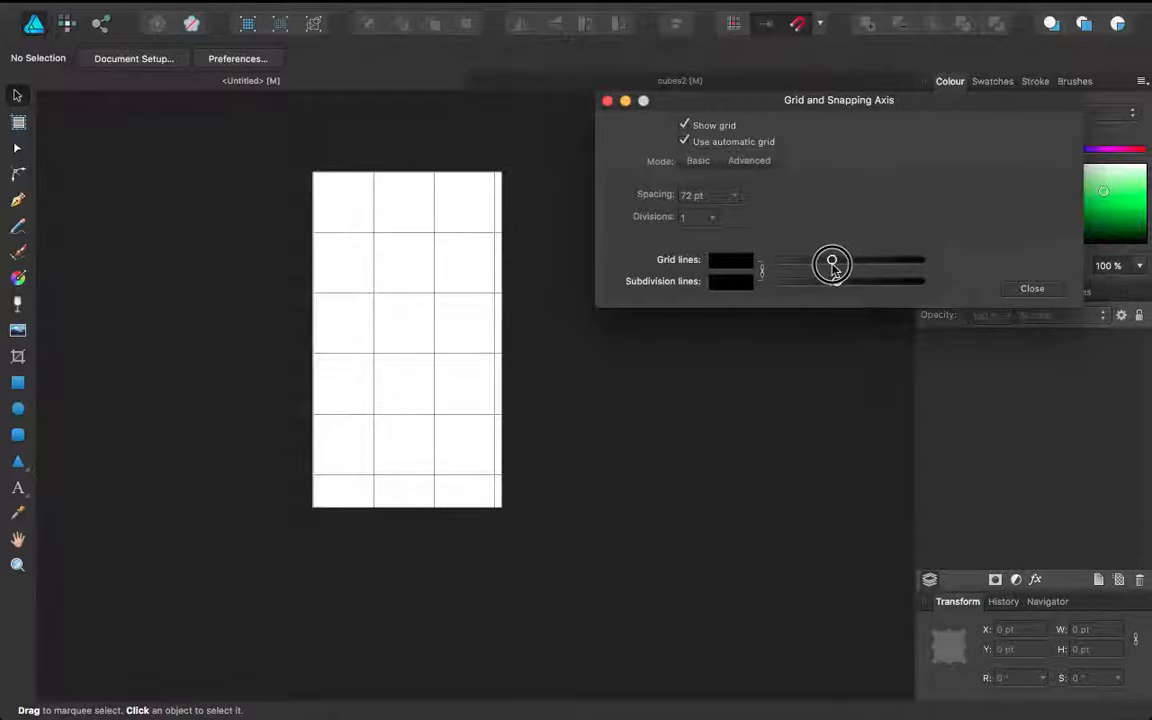
click(730, 260)
drag(770, 368, 741, 336)
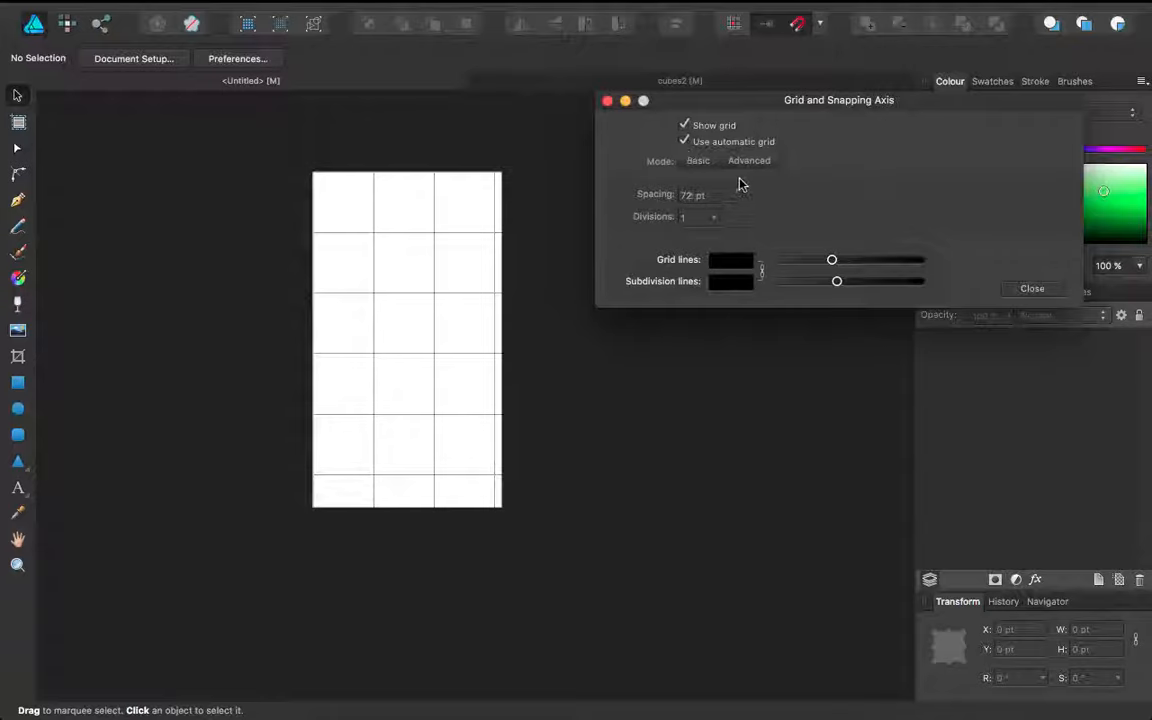
Turn off the automatic grid and set the advanced grid type to Standard
click(684, 143)
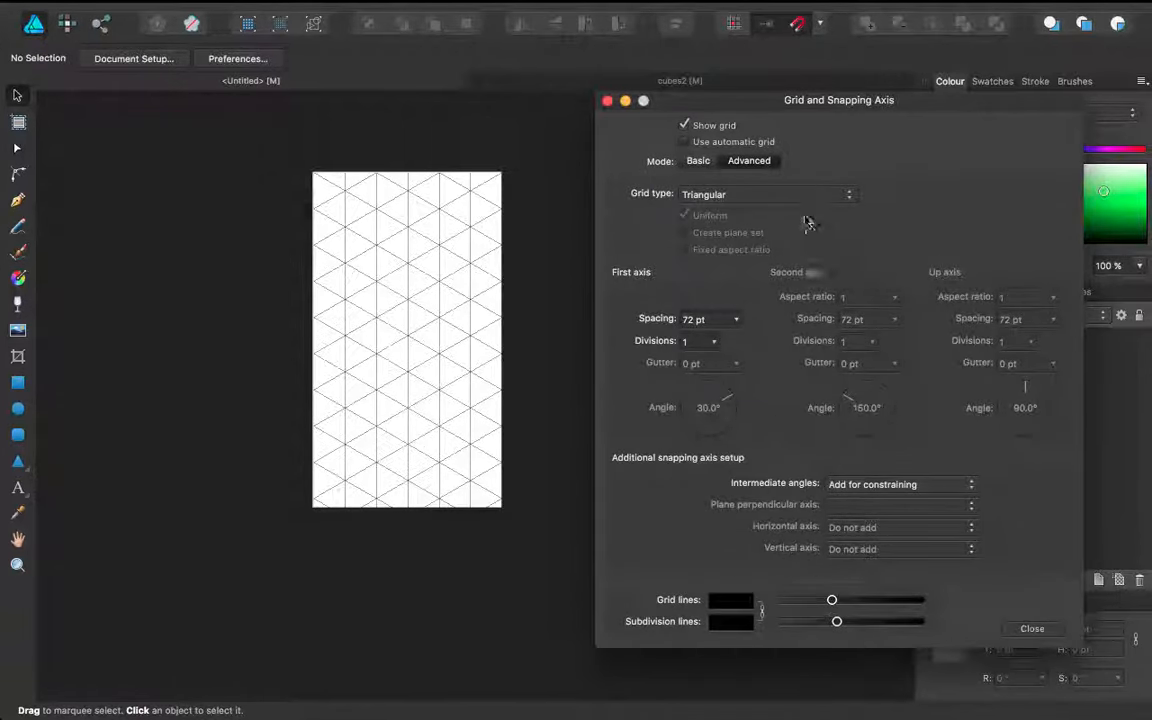
click(838, 196)
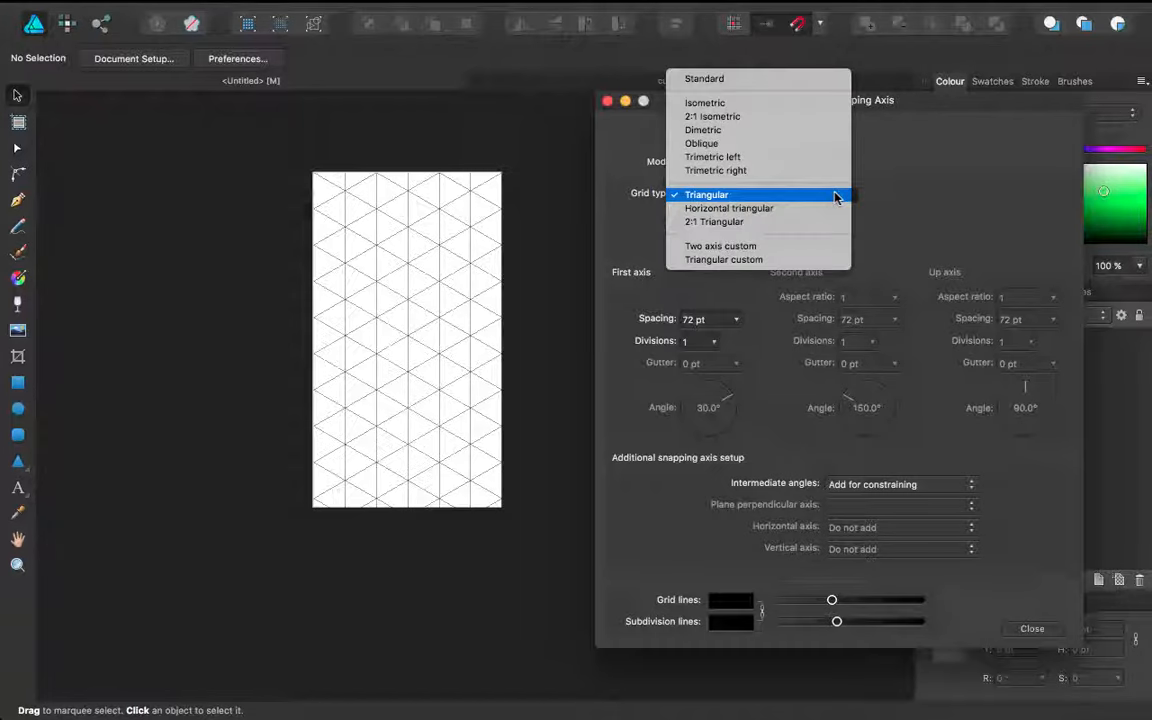
click(804, 82)
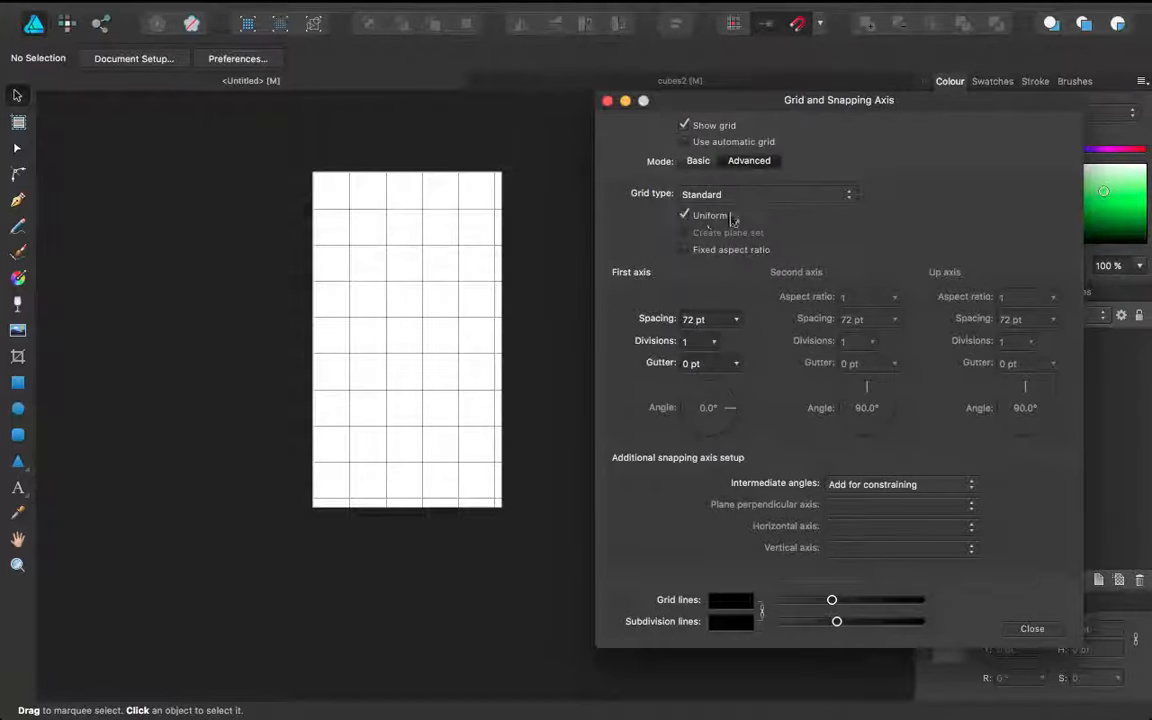
Try the Isometric, 2:1 Isometric, Trimetric left and Oblique grid types on the page
click(727, 192)
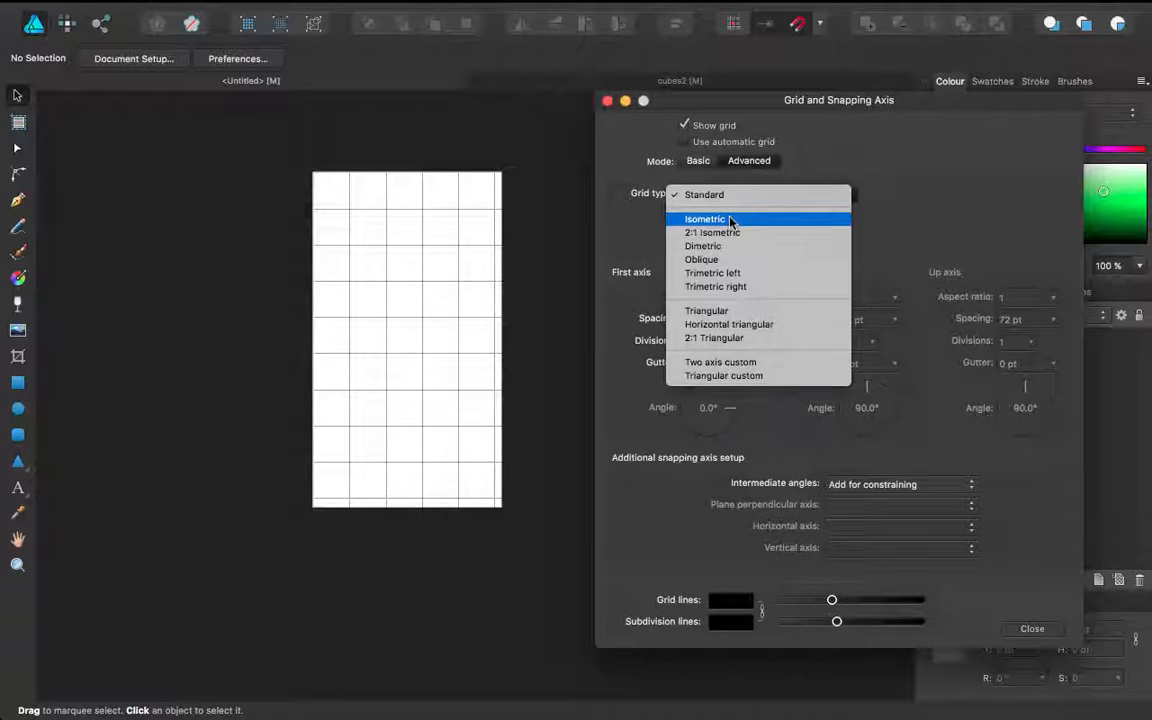
click(730, 219)
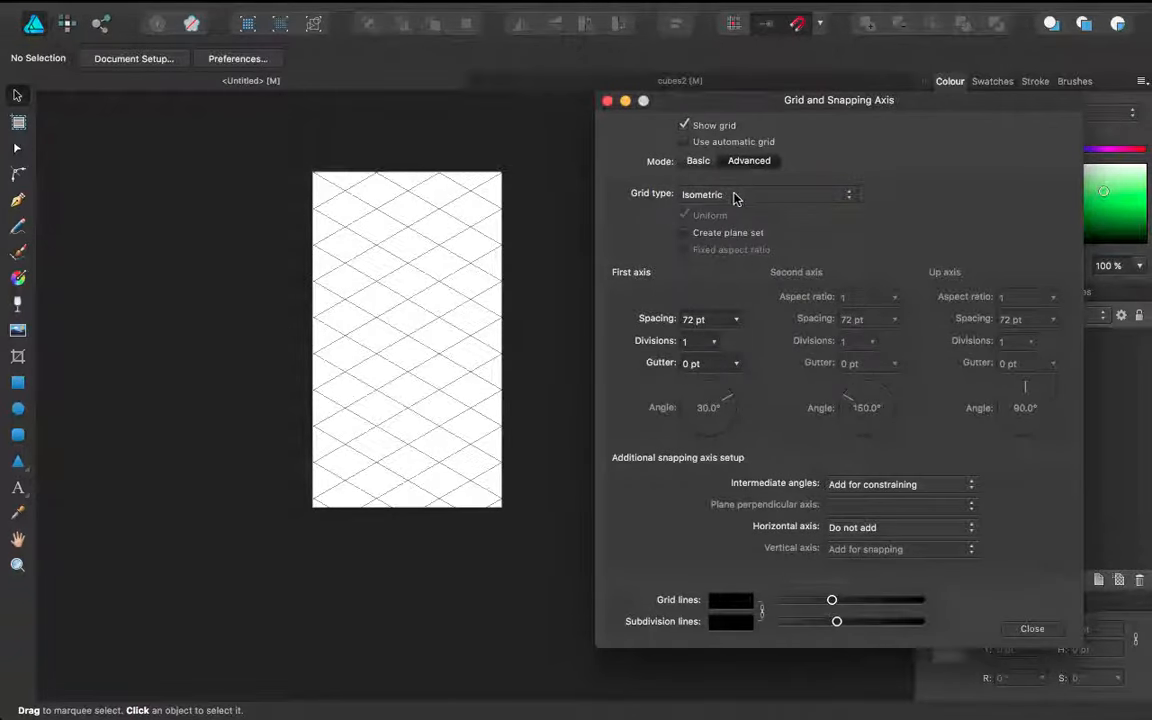
click(735, 196)
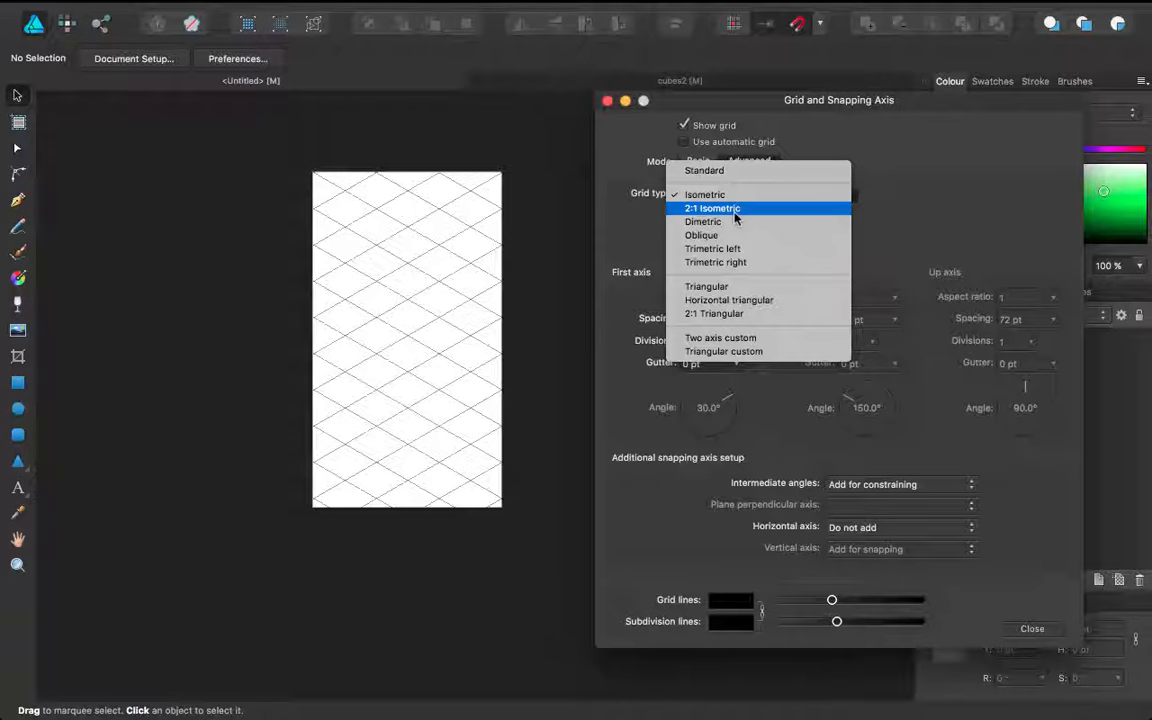
click(735, 210)
click(737, 199)
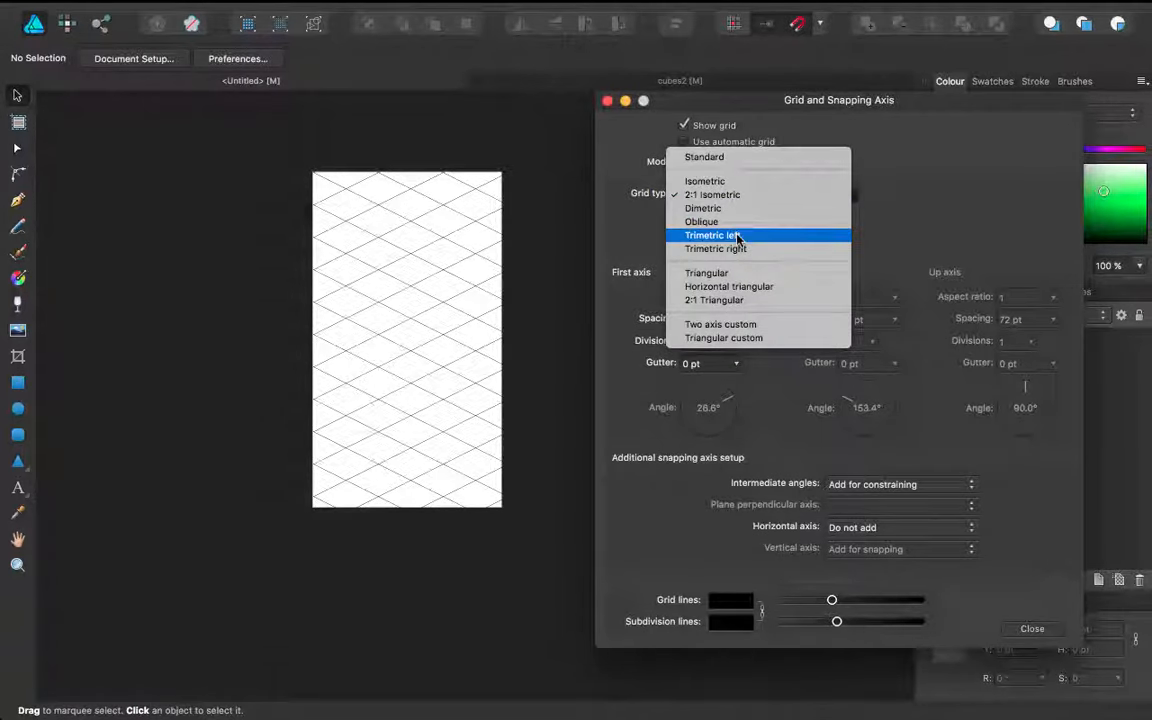
click(737, 236)
click(738, 198)
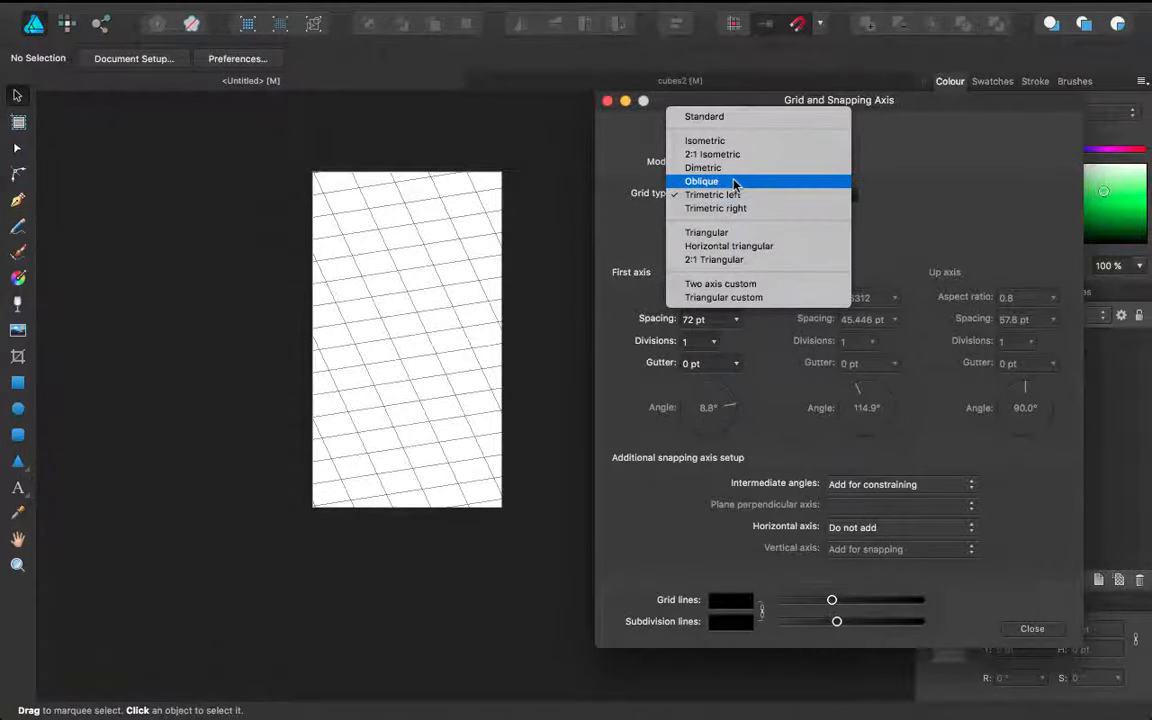
click(735, 184)
Try the Triangular grid type and switch the grid to Horizontal triangular
click(745, 192)
click(755, 247)
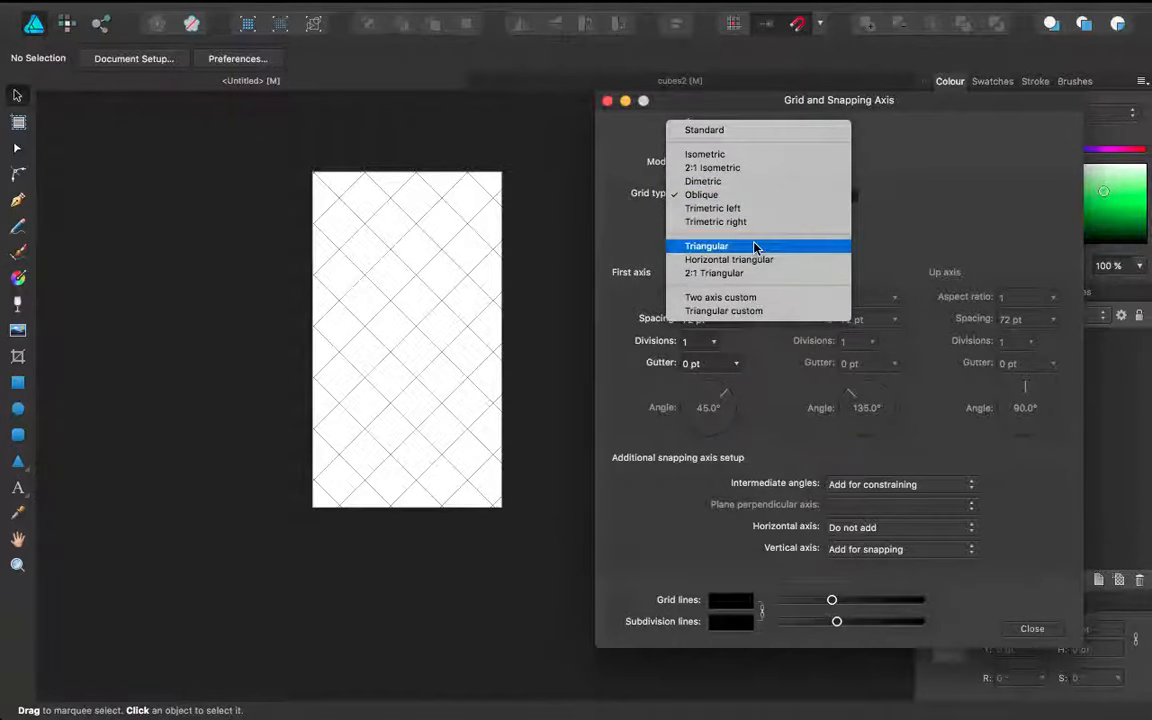
click(751, 194)
click(762, 211)
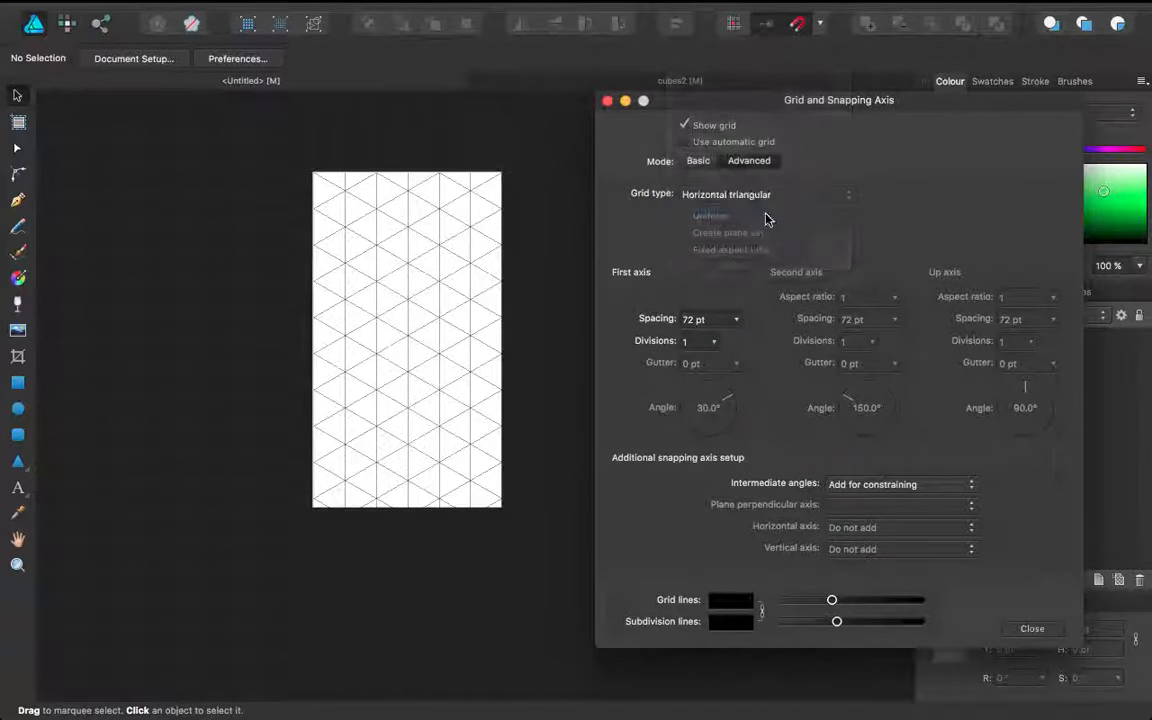
Set the grid type to Triangular and inspect the grid closely on the page
click(751, 203)
click(751, 182)
scroll(291, 399, up, 10)
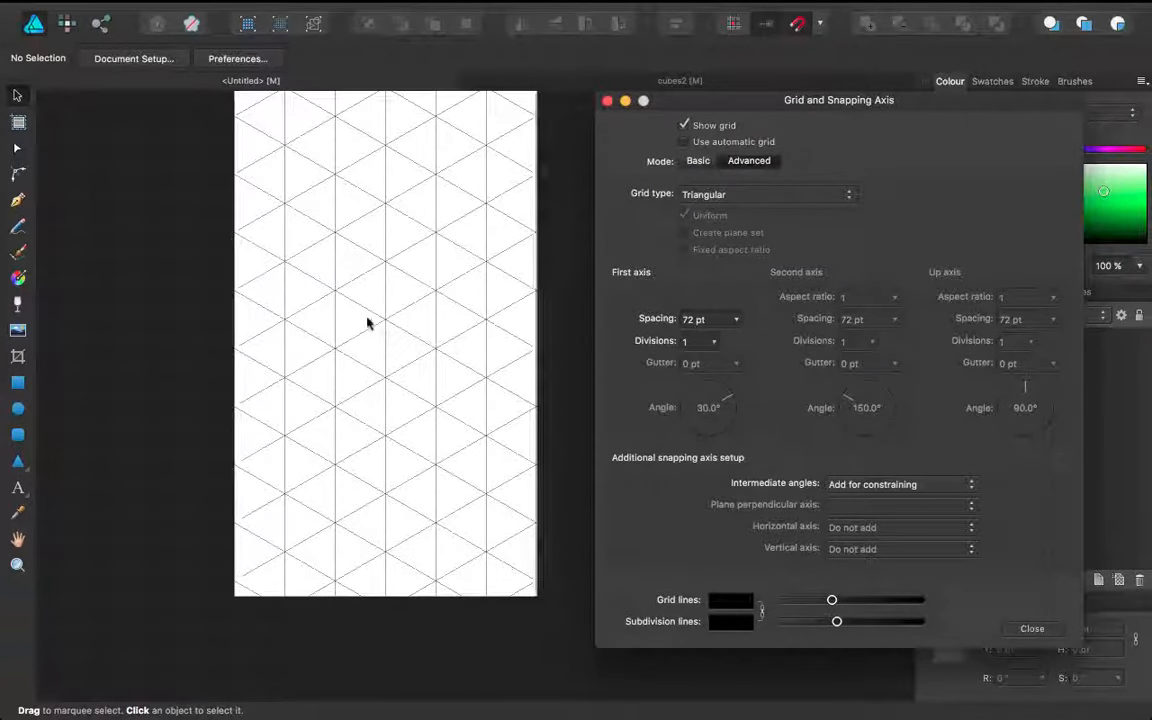
scroll(365, 323, up, 5)
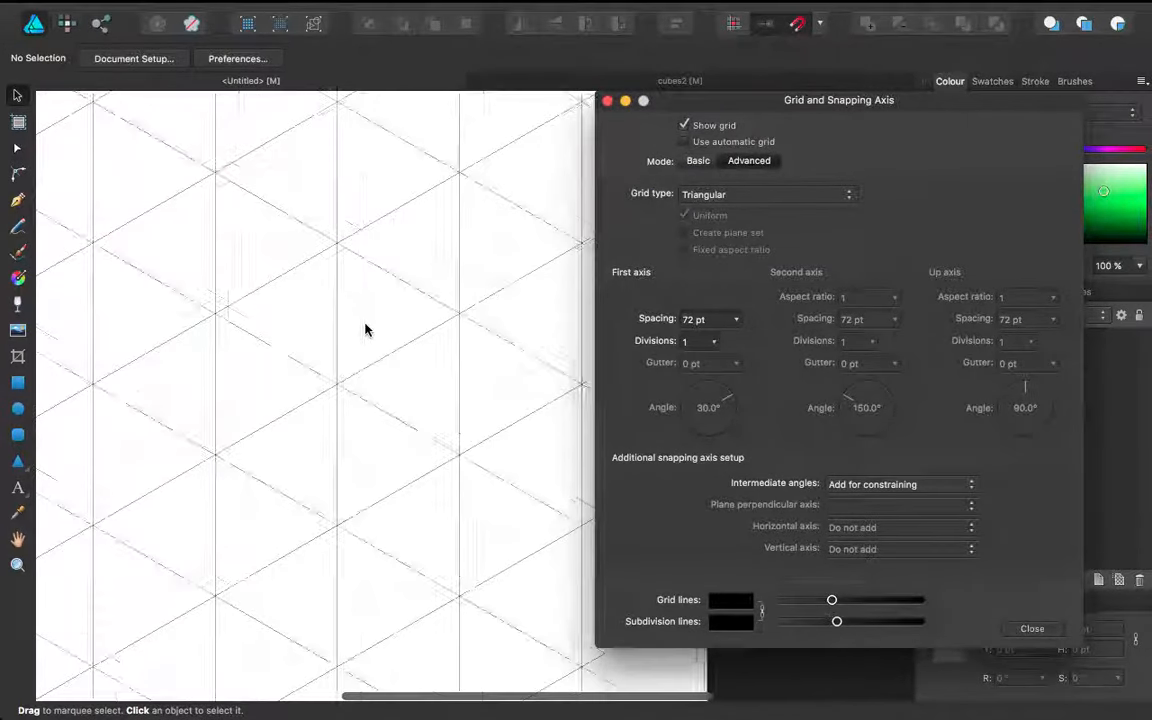
Draw a freehand black hexagonal cube outline along the grid lines with the Pencil tool at 6.5 pt width
click(17, 226)
click(236, 59)
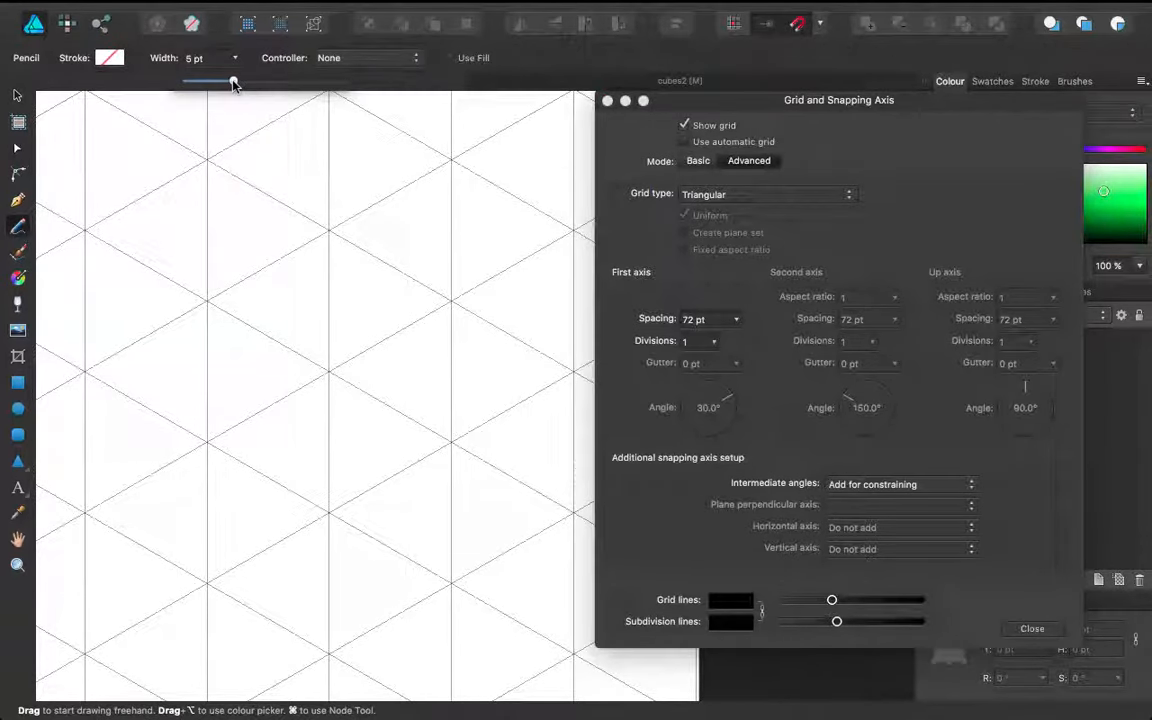
drag(233, 85, 239, 85)
mouse_move(207, 300)
mouse_down()
mouse_move(331, 228)
mouse_move(449, 300)
mouse_move(444, 454)
mouse_move(324, 516)
mouse_move(207, 445)
mouse_move(207, 299)
mouse_up()
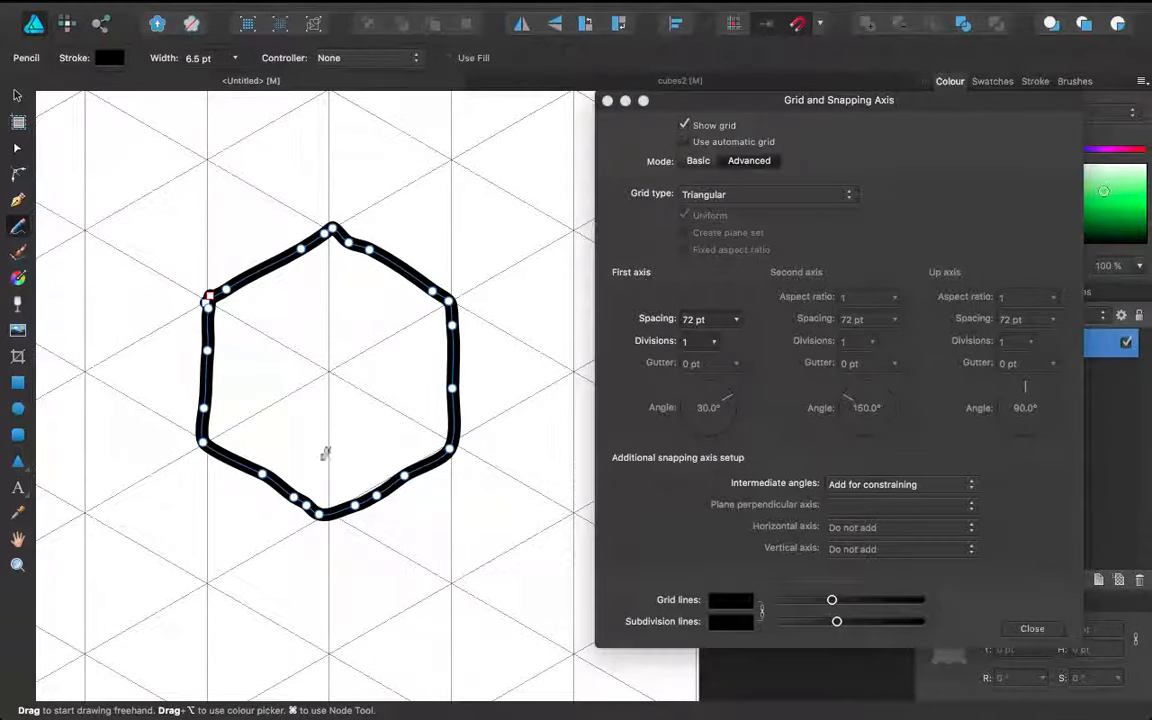
Compare with the cube in the cubes2 document, and delete the freehand hexagon outline from the untitled document
click(584, 85)
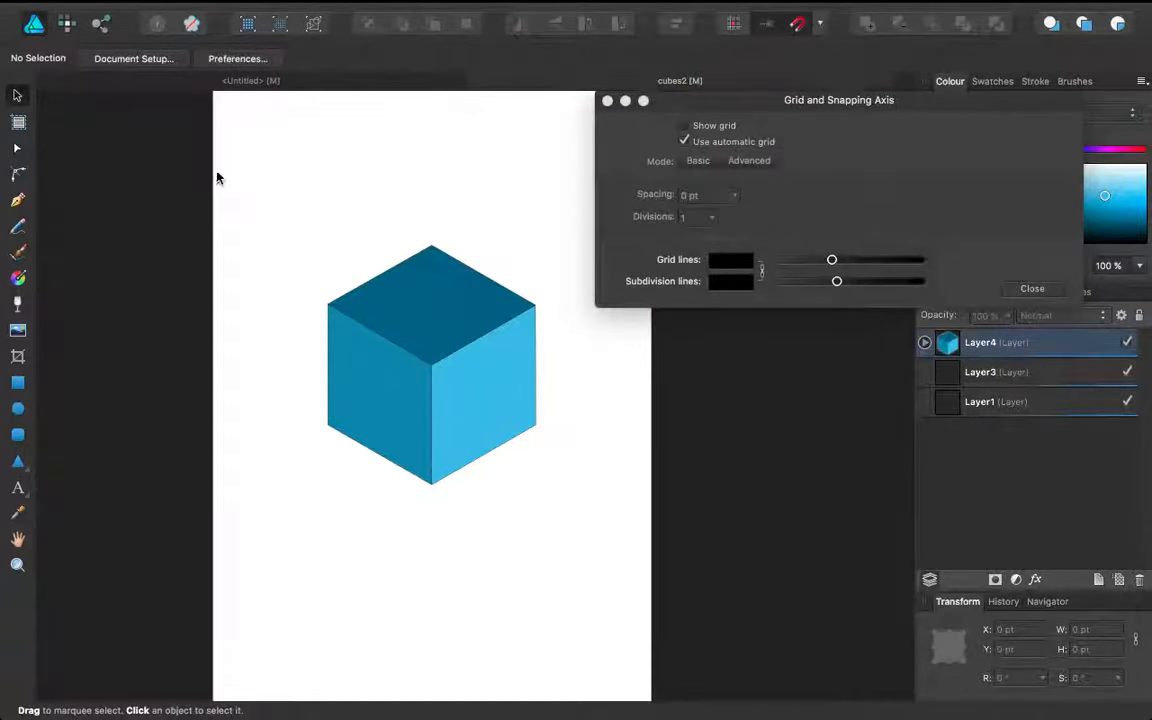
click(250, 83)
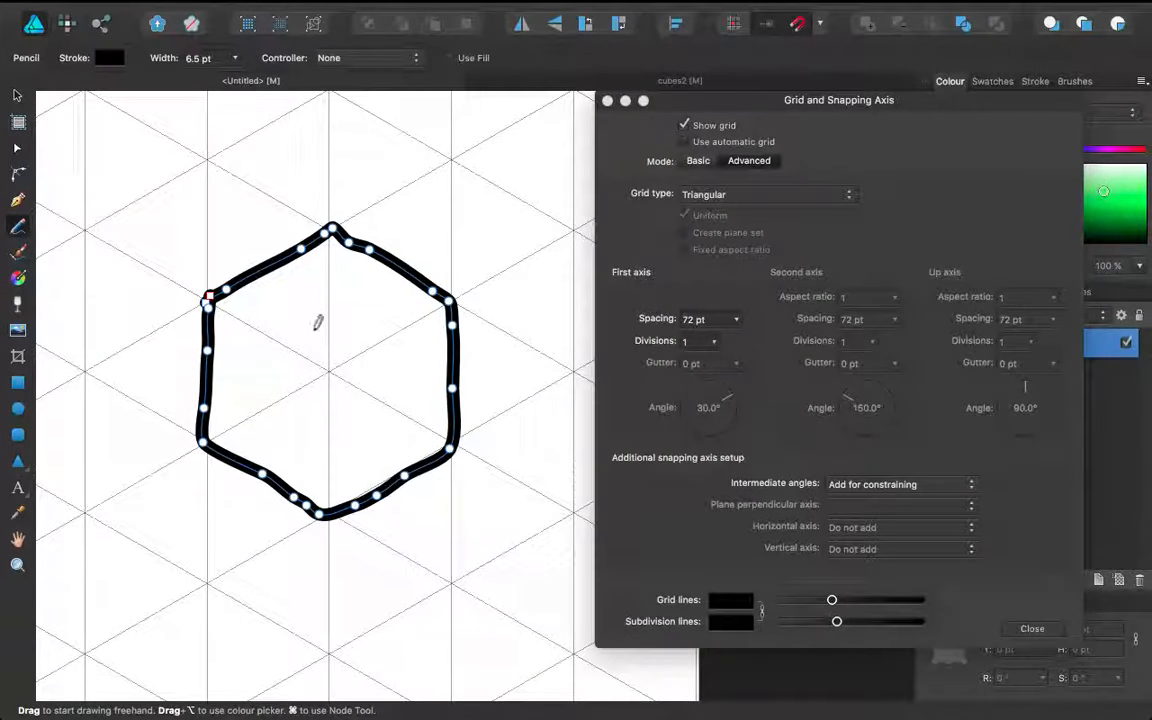
key(Delete)
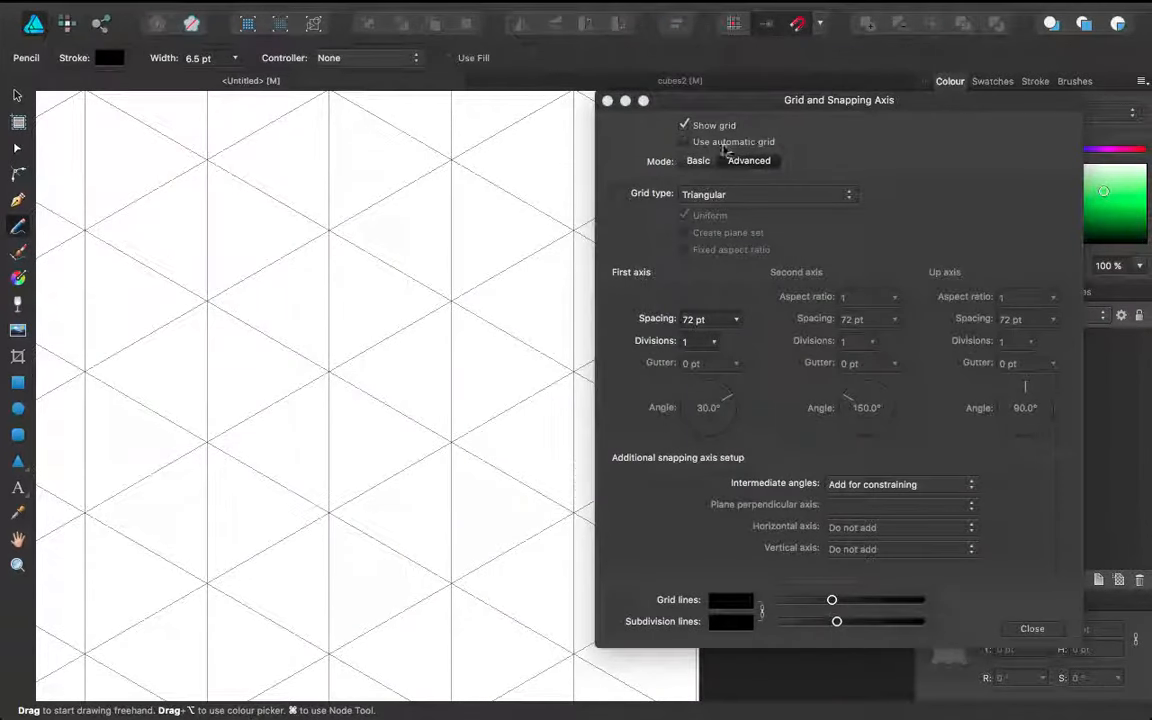
Close the grid settings and mark the cube's top, left and right faces with handwritten numbers 1, 2 and 3
click(1032, 630)
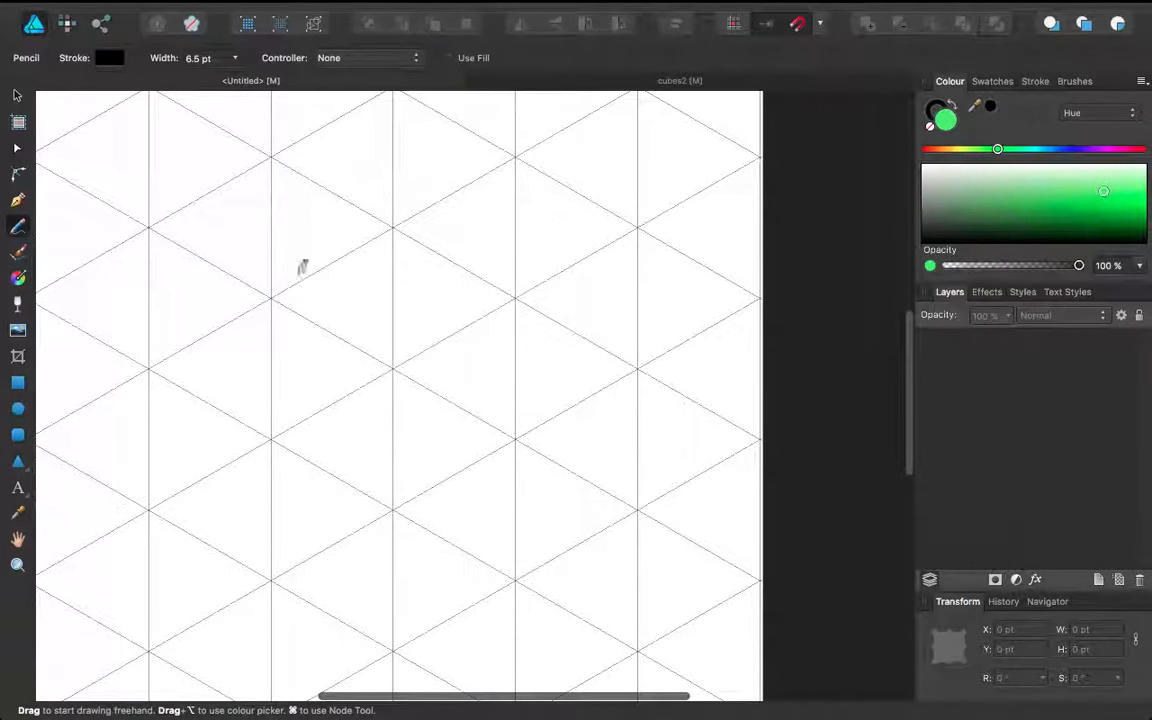
mouse_move(387, 256)
mouse_down()
mouse_move(413, 215)
mouse_move(411, 320)
mouse_move(382, 320)
mouse_move(455, 325)
mouse_up()
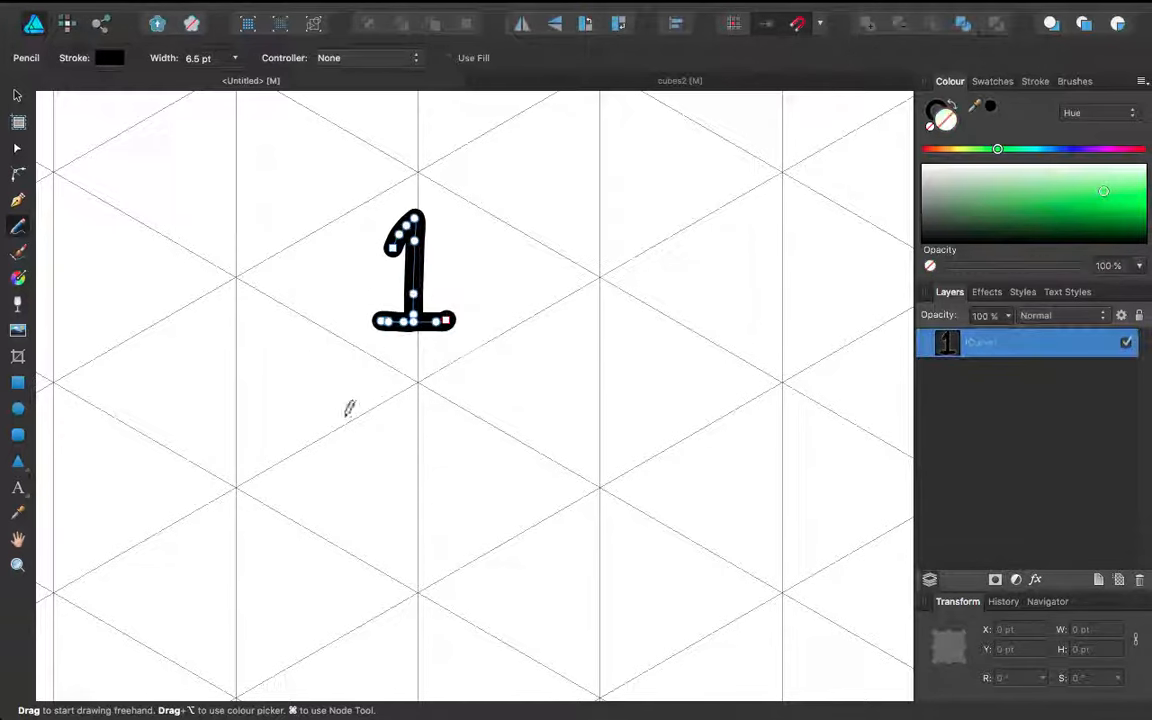
mouse_move(307, 388)
mouse_down()
mouse_move(356, 413)
mouse_move(308, 483)
mouse_move(385, 494)
mouse_up()
mouse_move(483, 406)
mouse_down()
mouse_move(532, 432)
mouse_move(500, 493)
mouse_up()
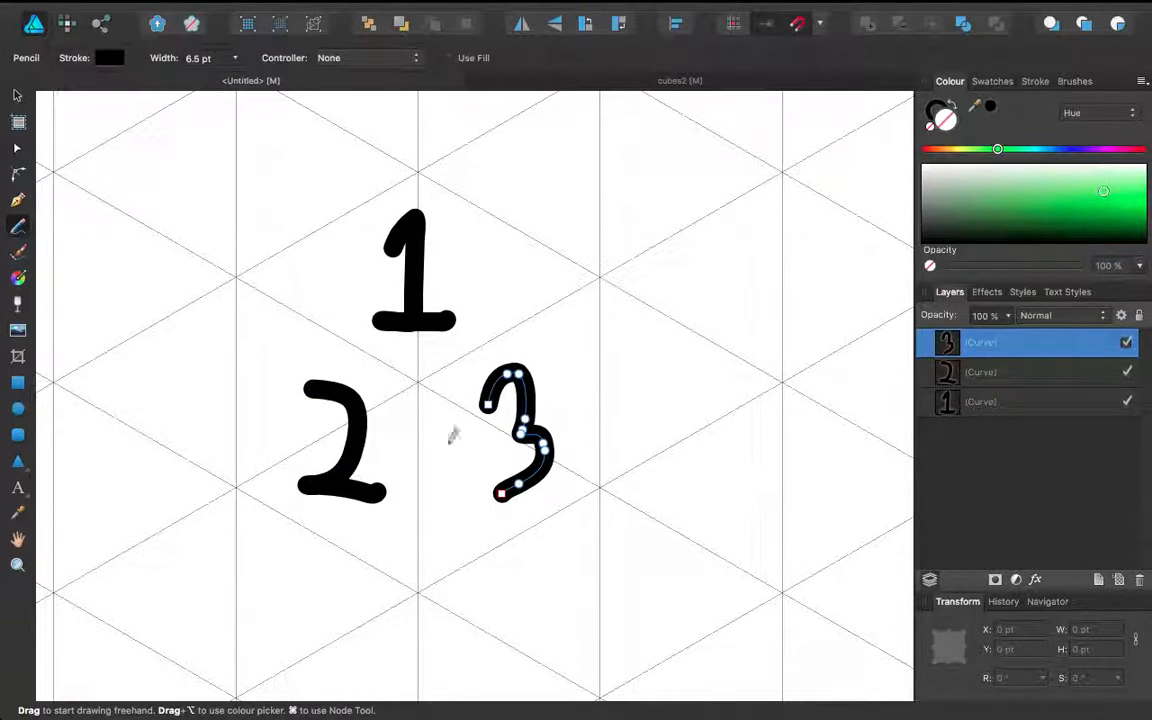
click(17, 96)
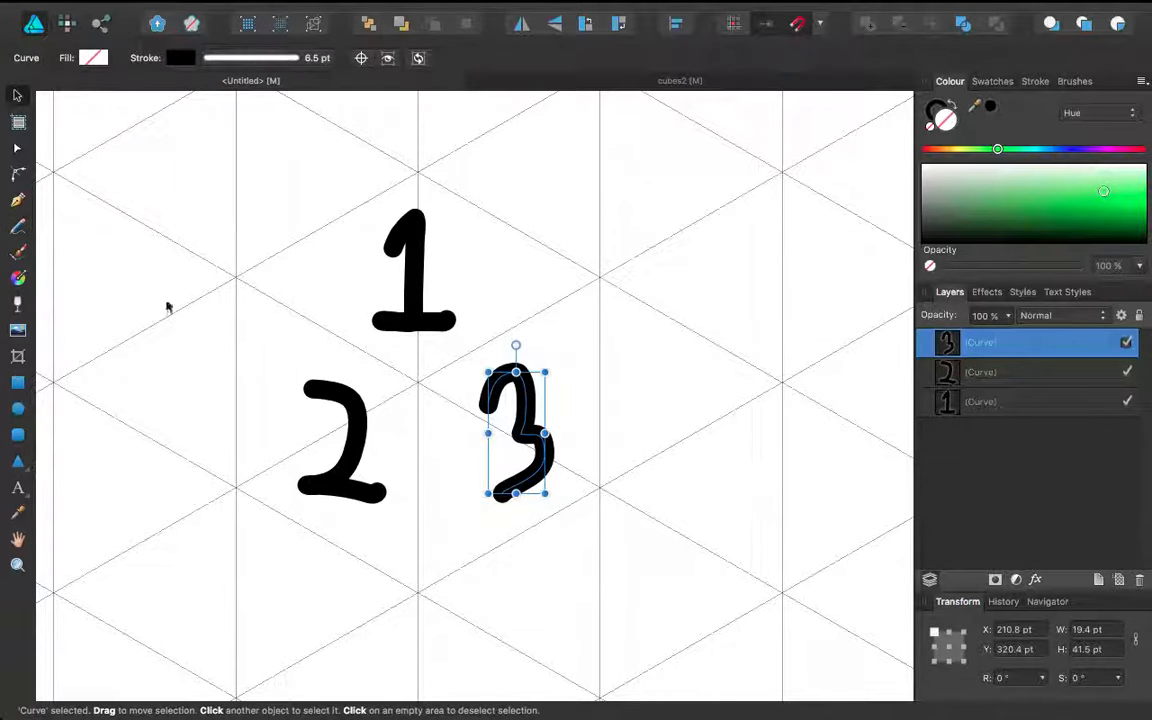
click(160, 300)
scroll(384, 396, down, 2)
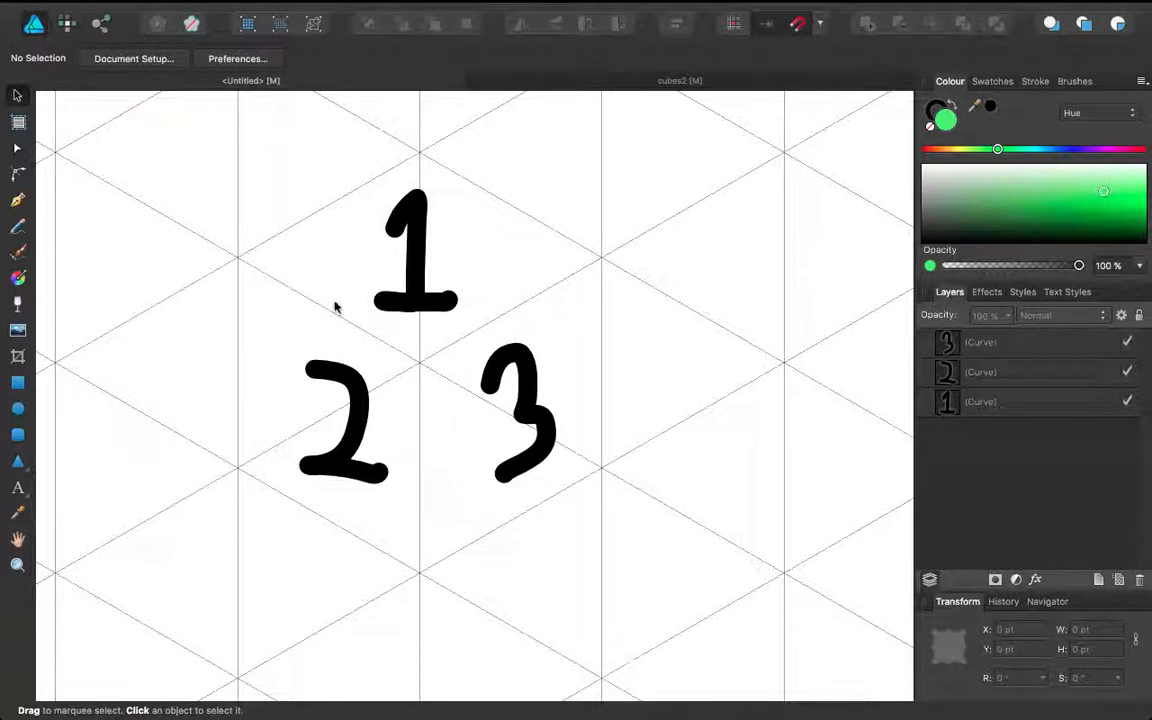
scroll(185, 319, down, 1)
Dismiss the system update notification and draw a rectangle about 62.4 by 108 pt over face 2, snapped to the grid intersections
click(17, 382)
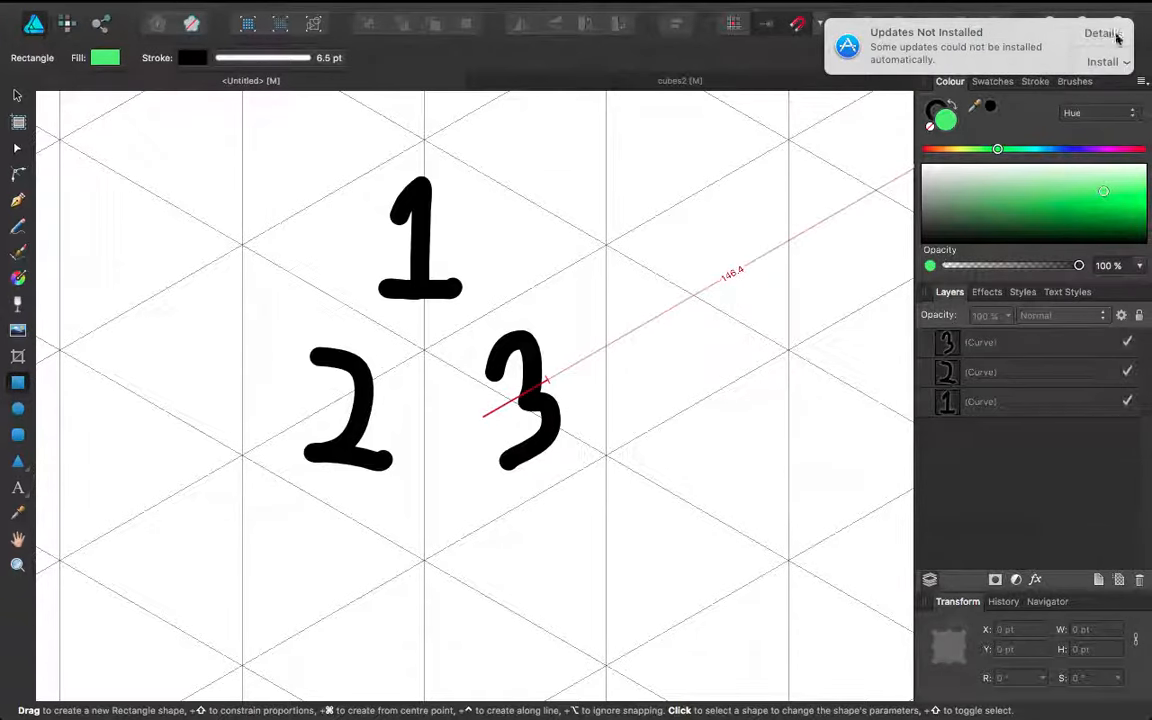
click(1102, 61)
click(1066, 143)
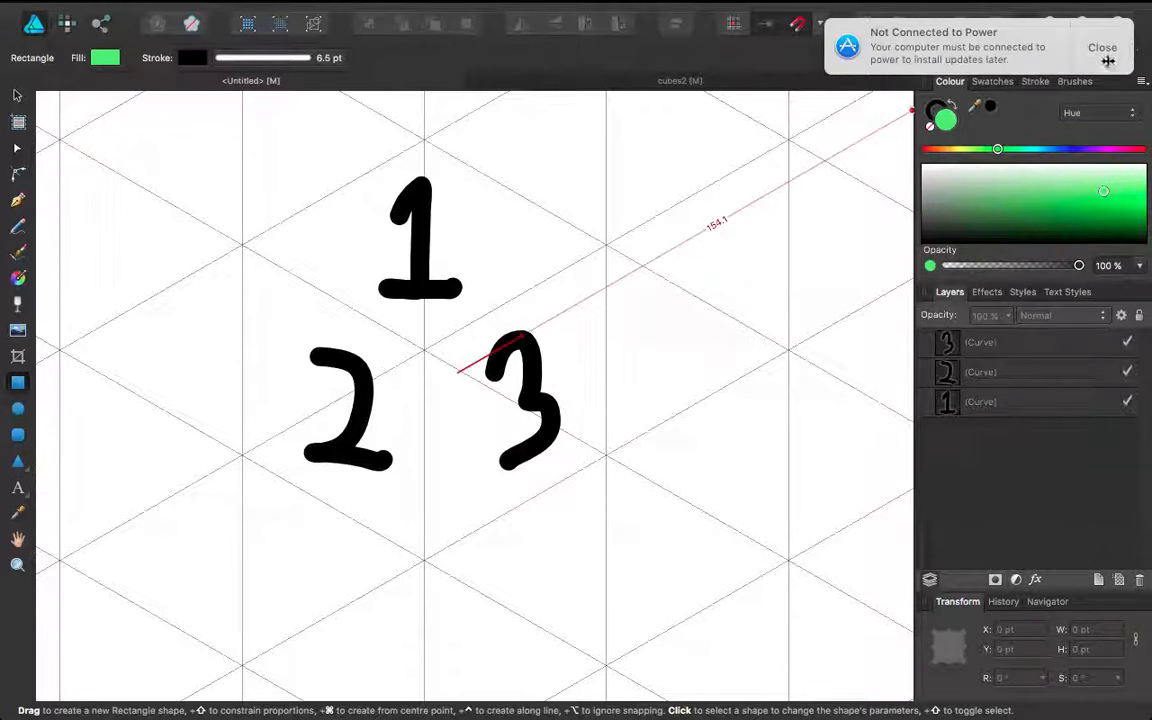
click(1098, 56)
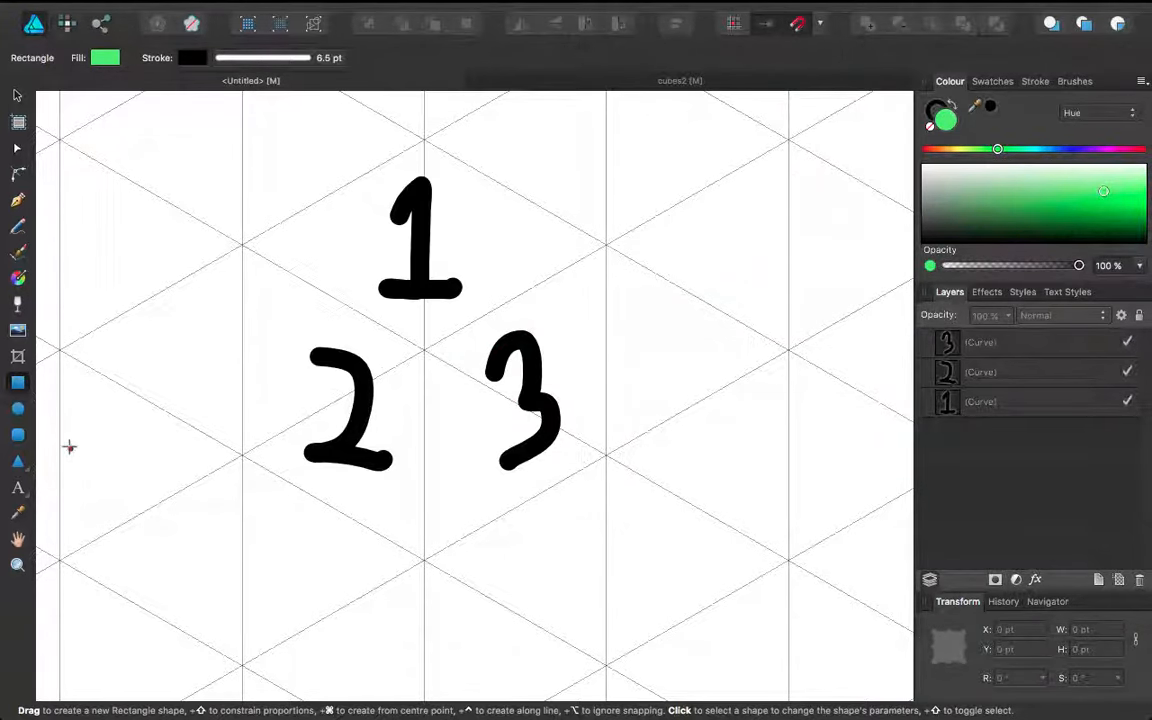
scroll(242, 483, down, 2)
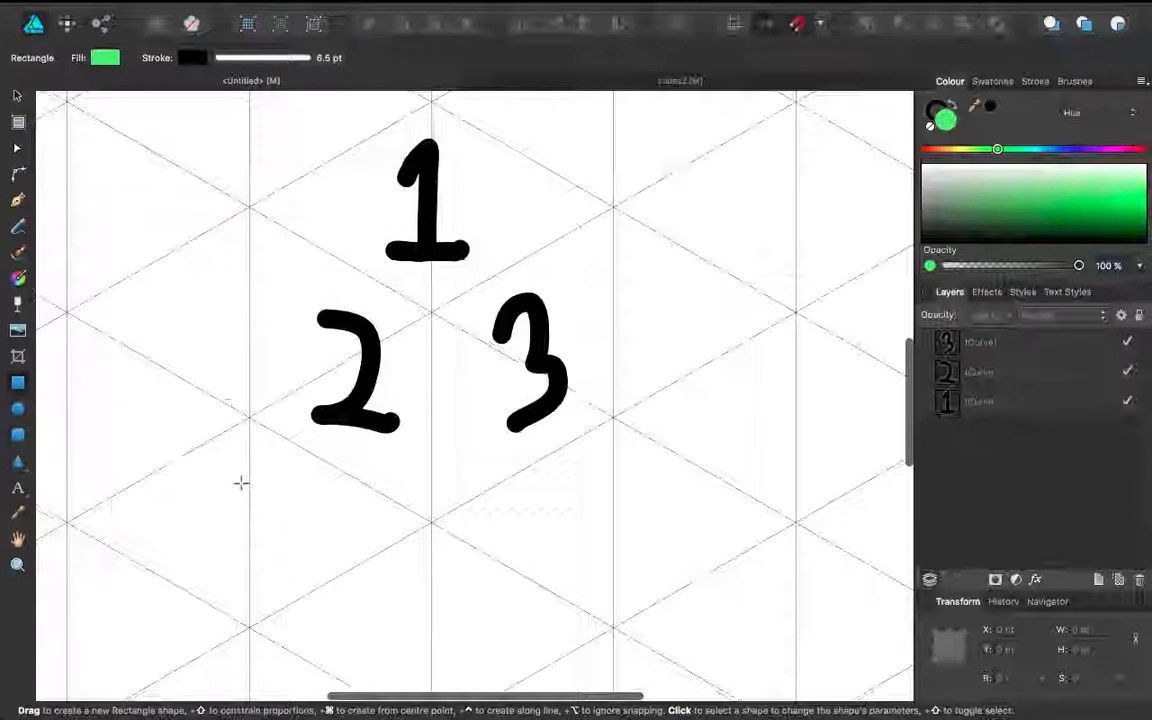
scroll(244, 329, up, 2)
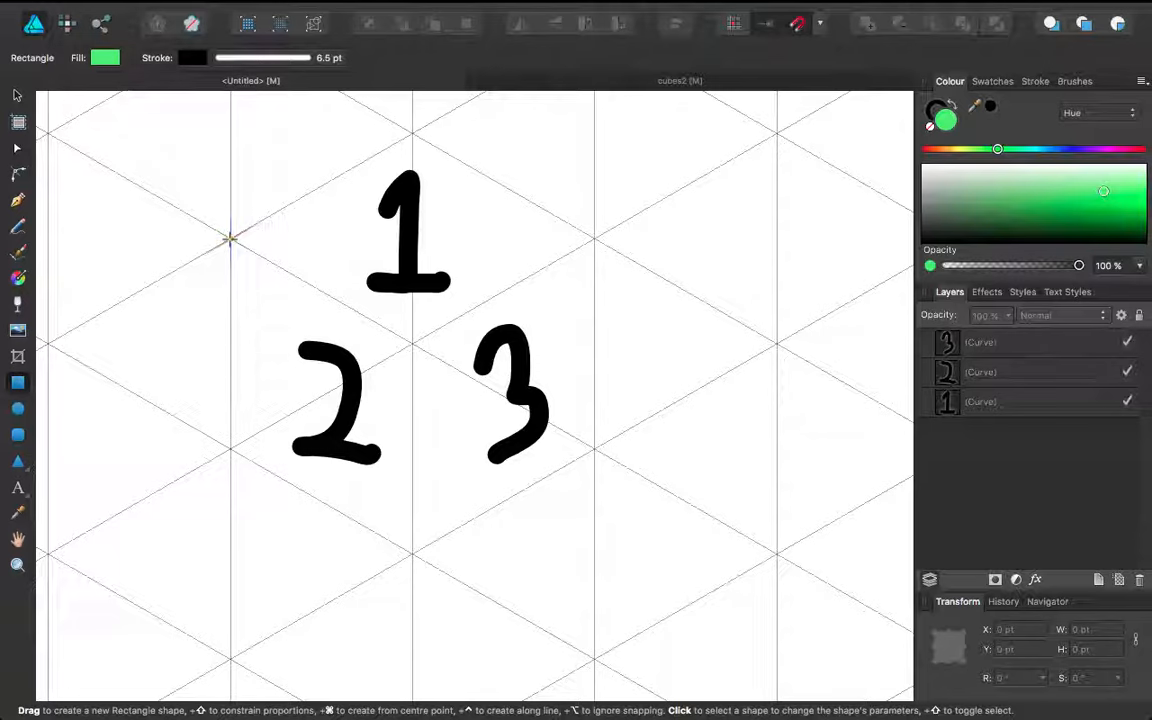
drag(230, 238, 412, 554)
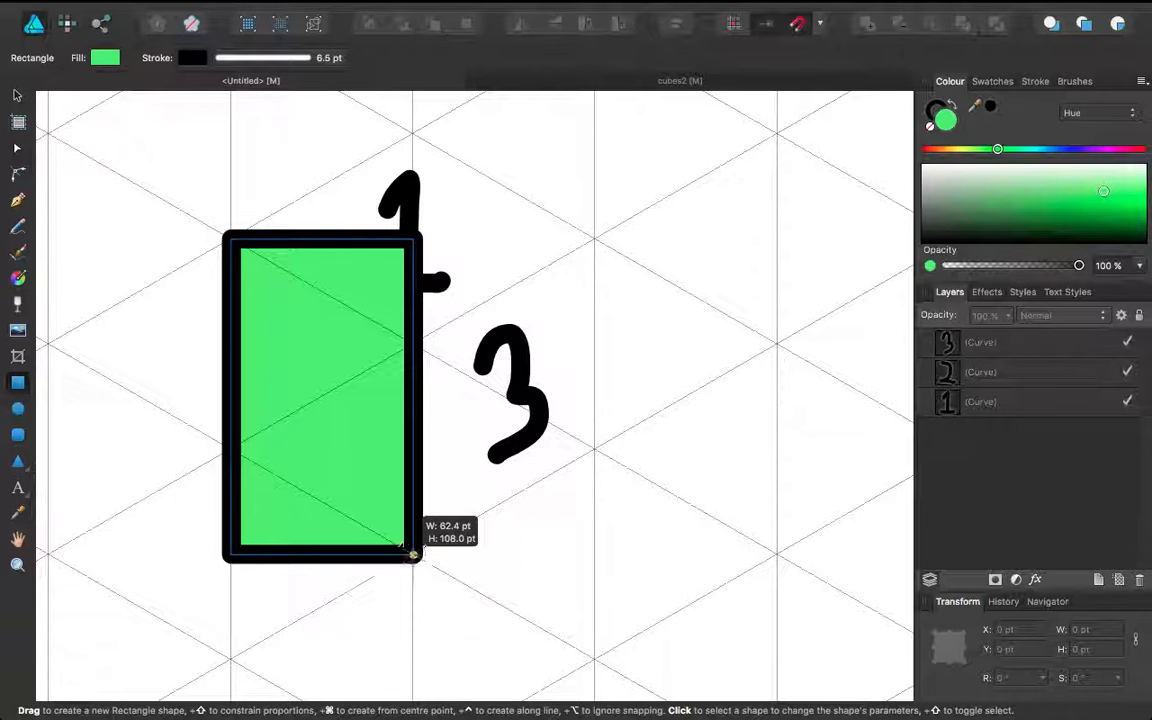
drag(412, 554, 412, 554)
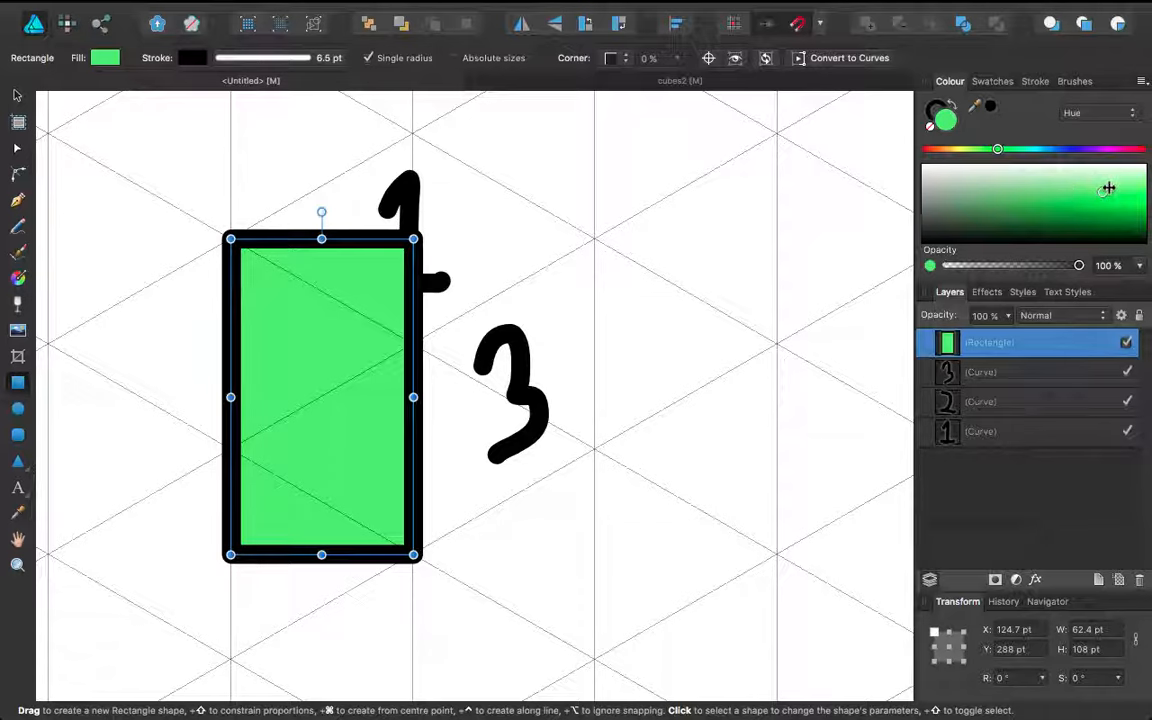
Set the rectangle's fill to green #5CEE5A and remove its black stroke
double_click(946, 122)
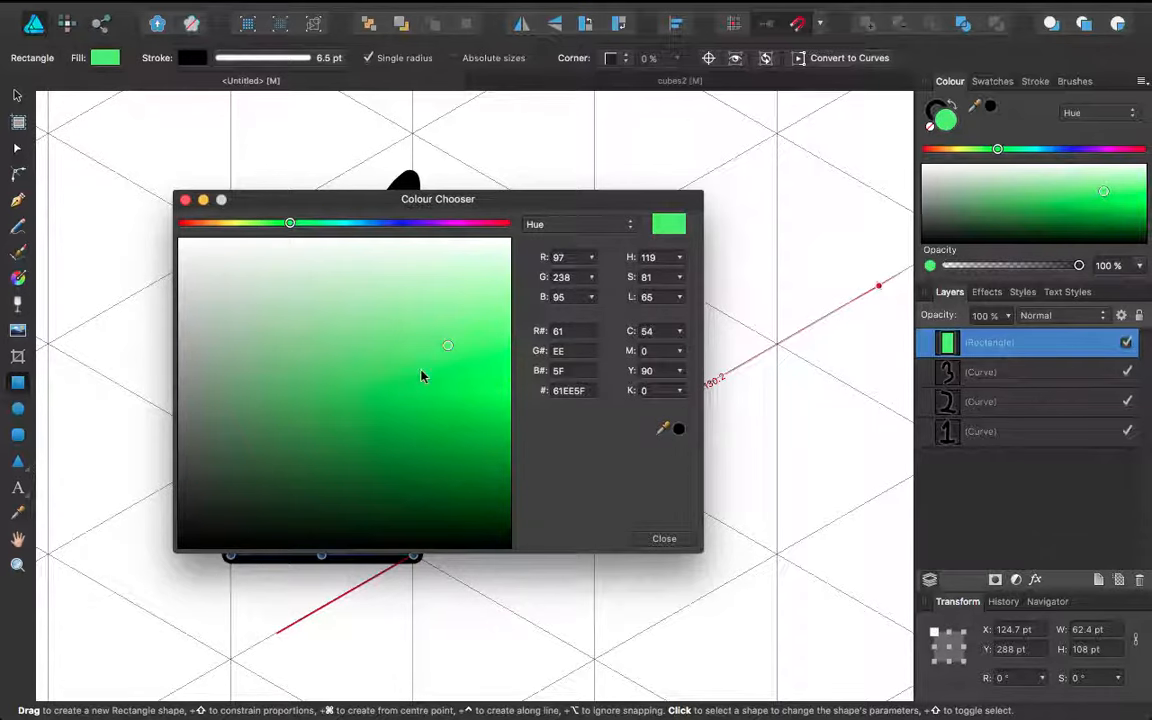
mouse_move(447, 348)
mouse_down()
mouse_move(450, 373)
mouse_move(447, 346)
mouse_up()
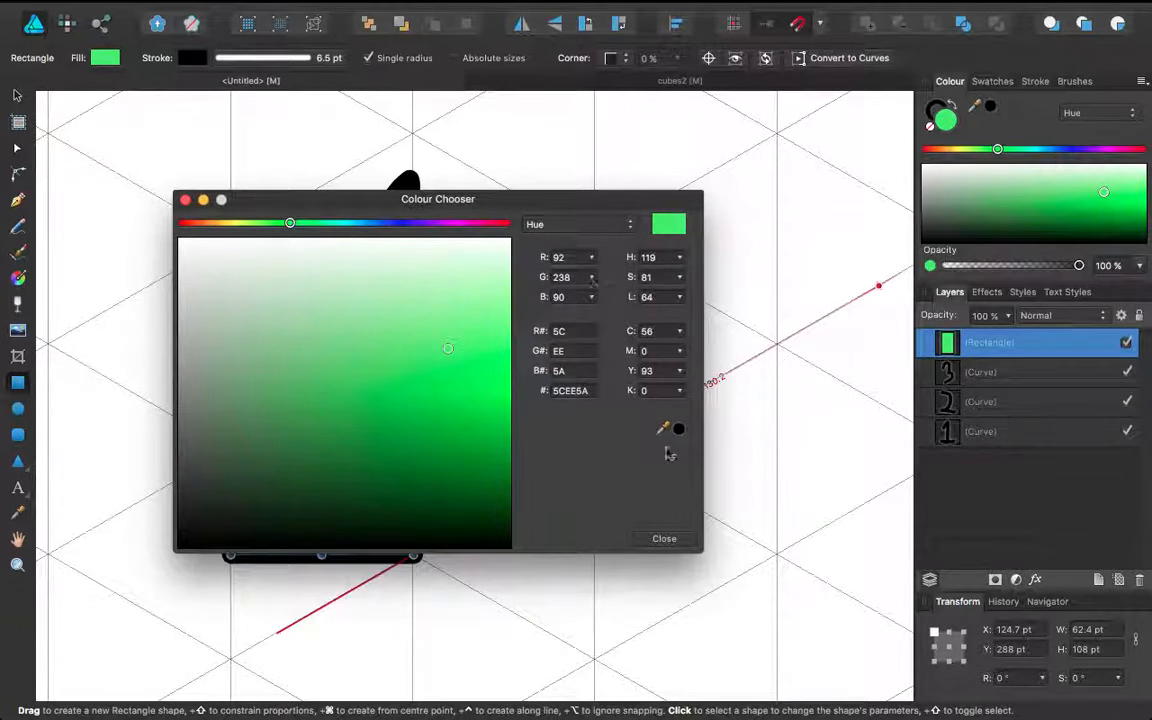
click(664, 538)
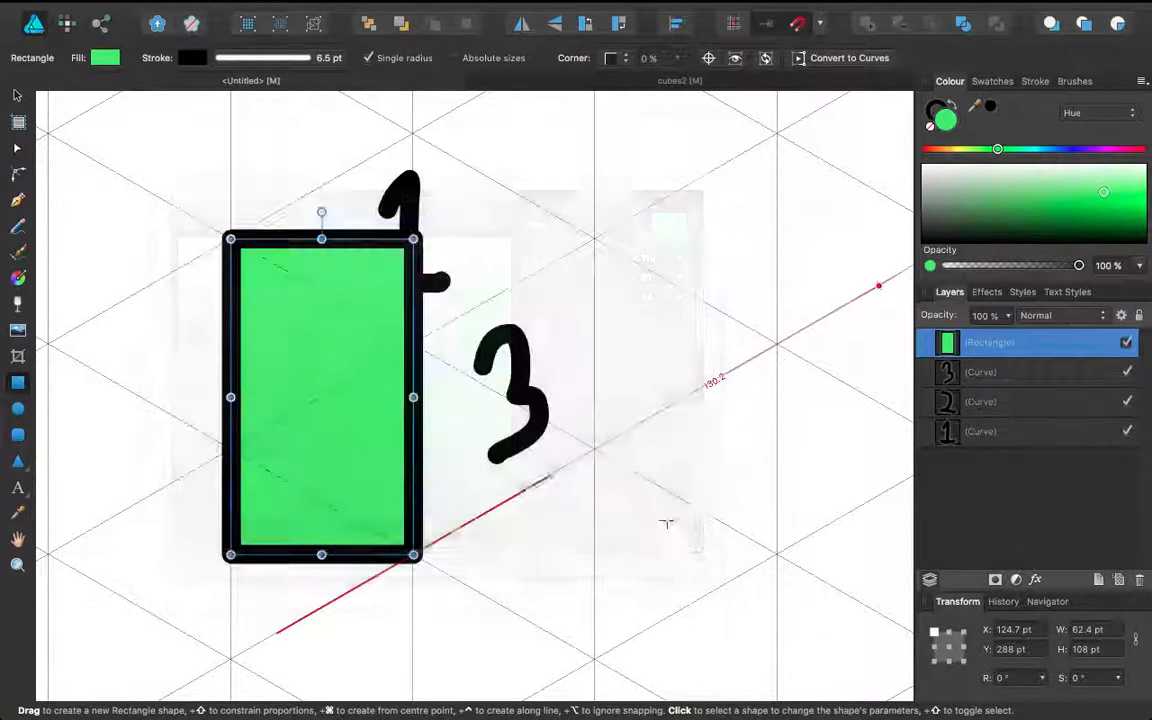
click(933, 108)
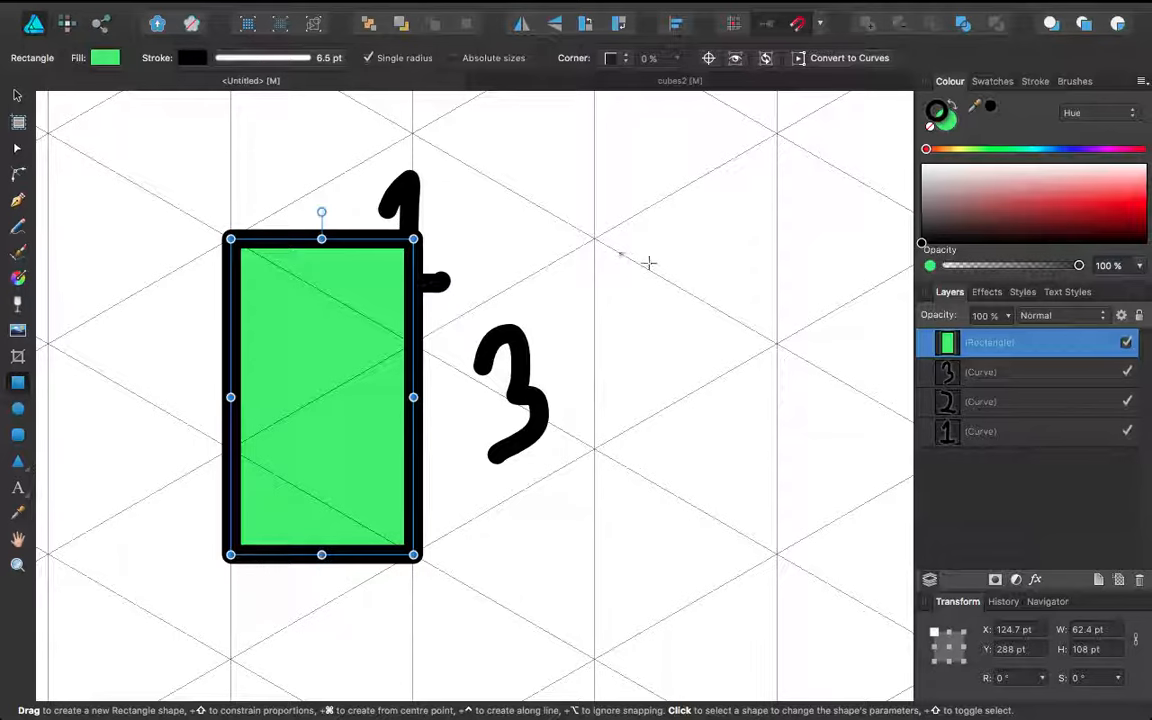
click(931, 126)
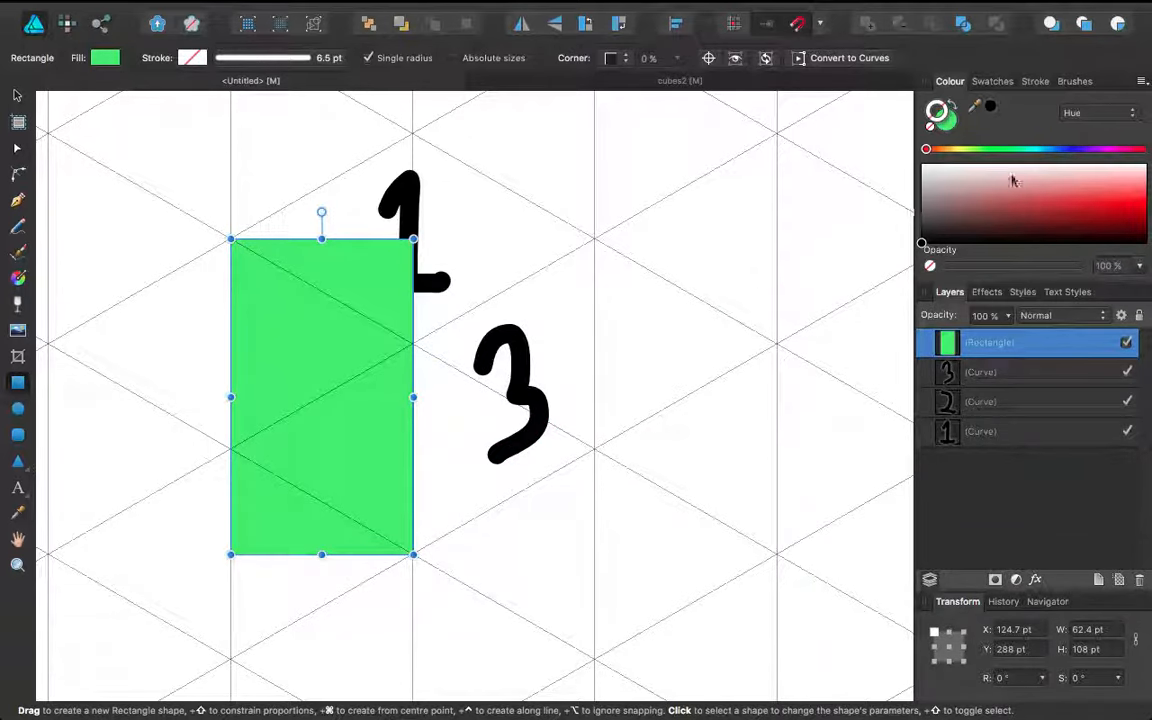
click(952, 121)
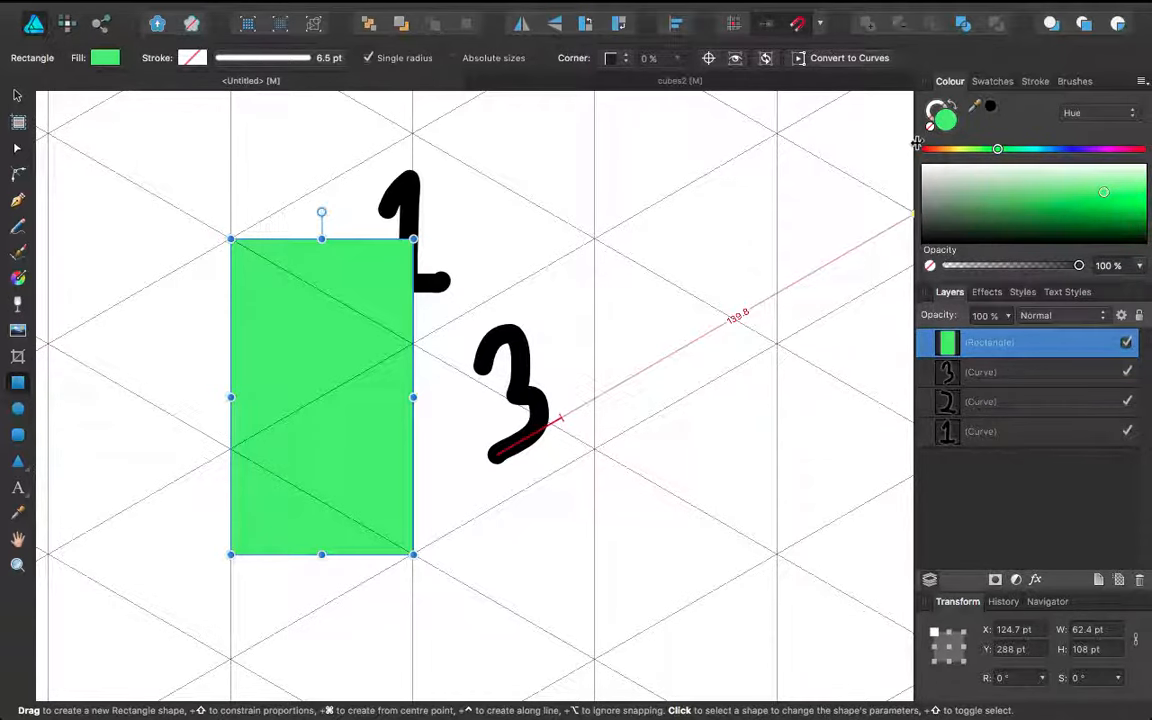
Convert the green rectangle into an editable curve with its corner nodes exposed
scroll(262, 333, down, 2)
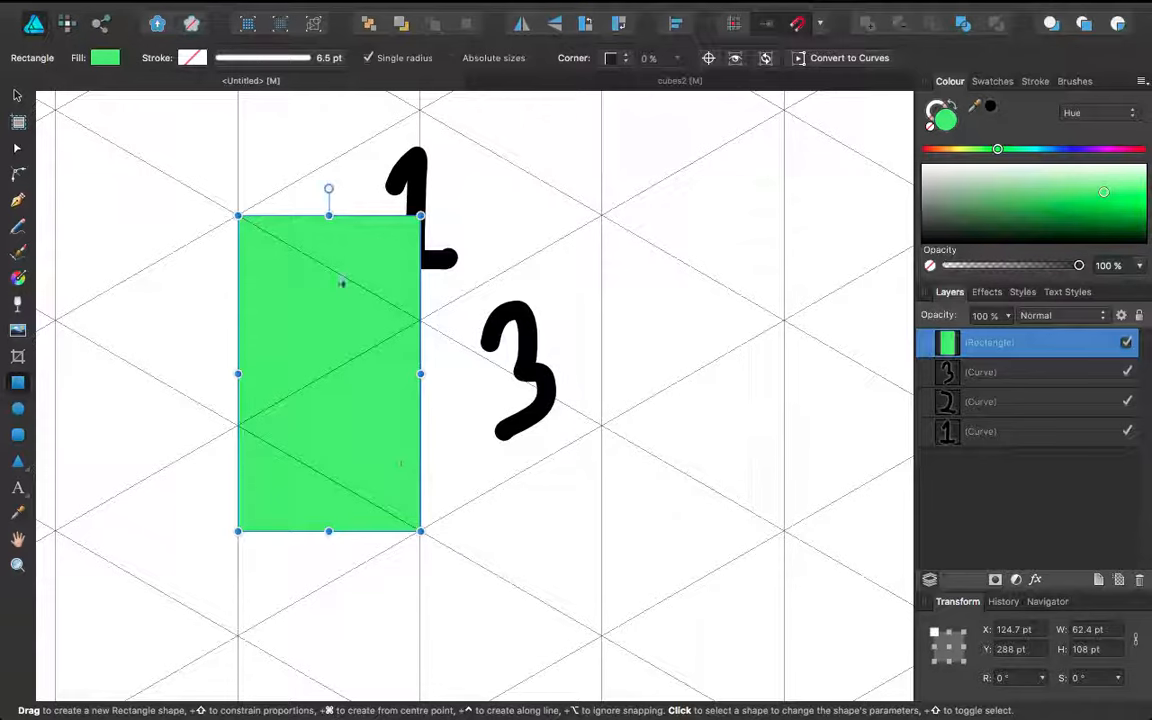
scroll(356, 232, down, 5)
scroll(356, 240, up, 2)
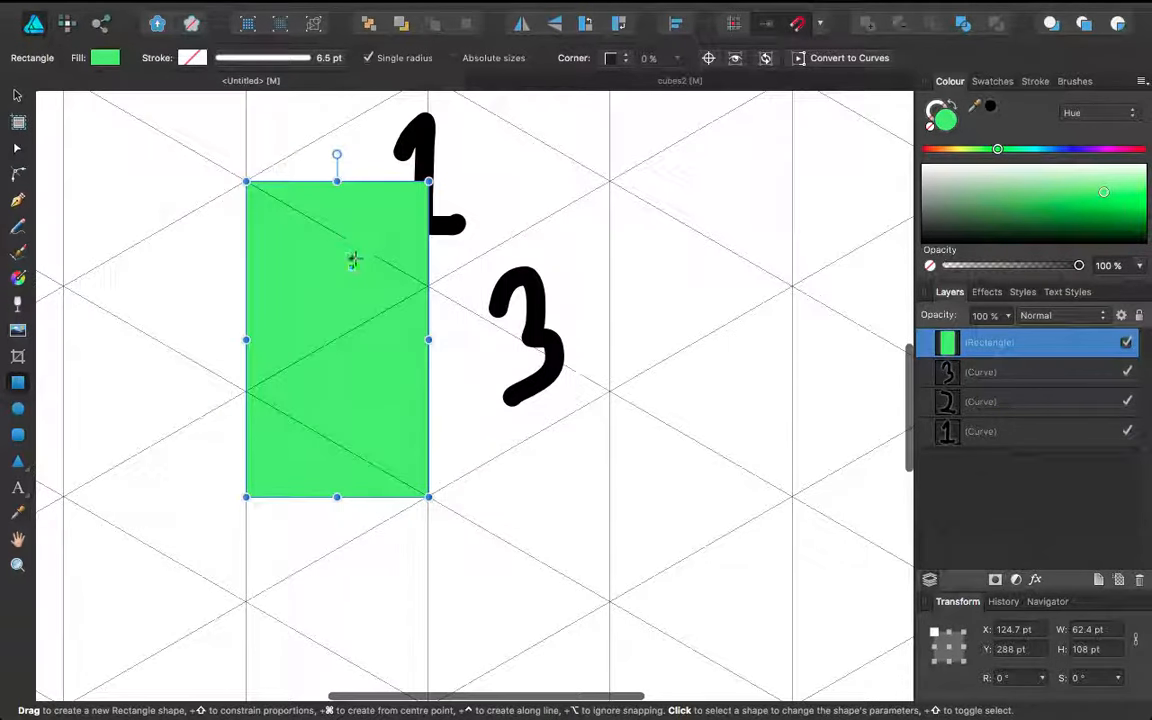
right_click(378, 220)
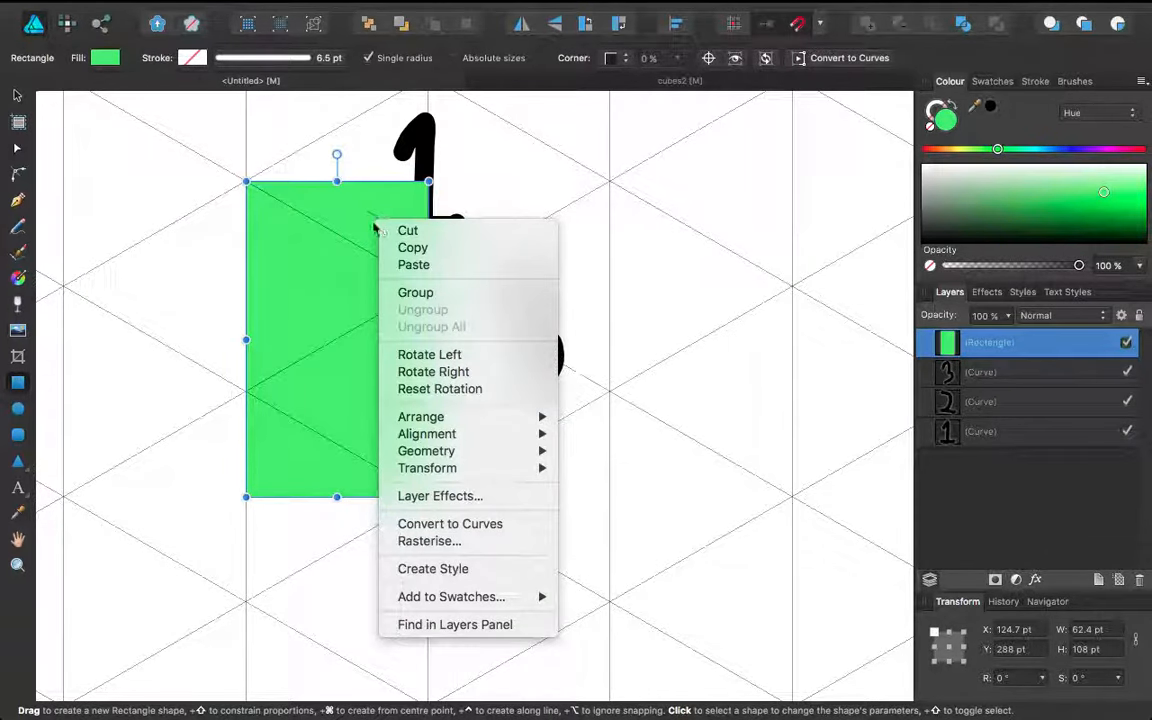
key(Escape)
right_click(380, 220)
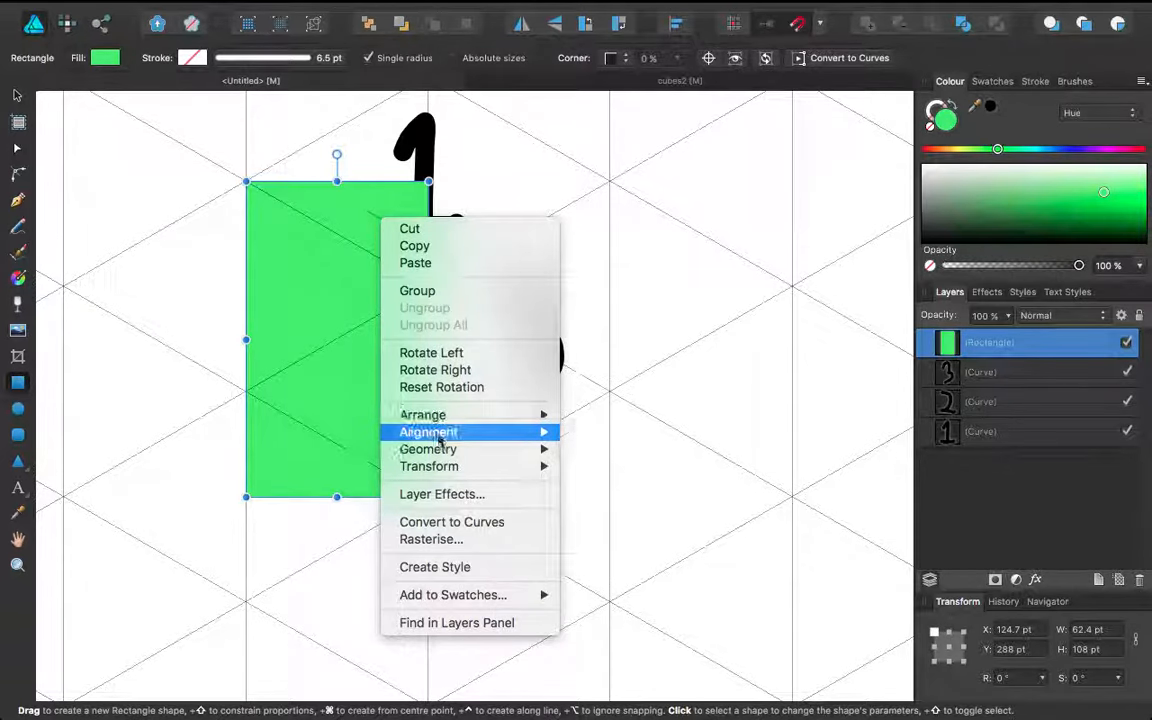
mouse_move(442, 451)
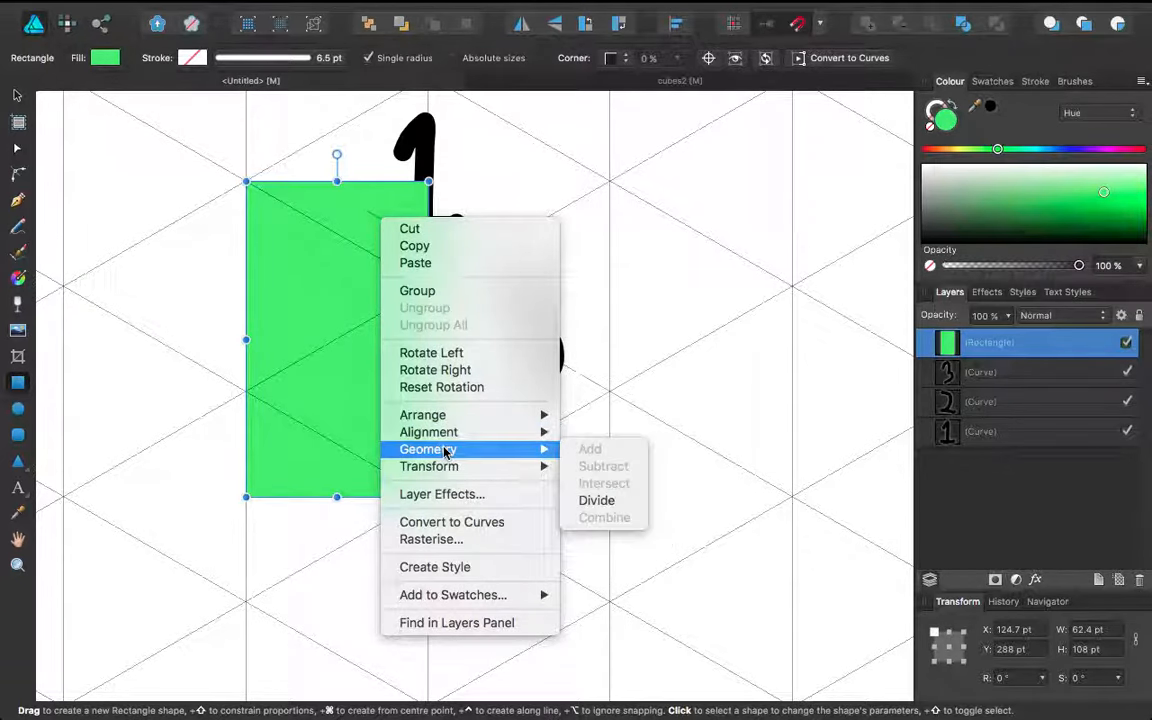
click(596, 500)
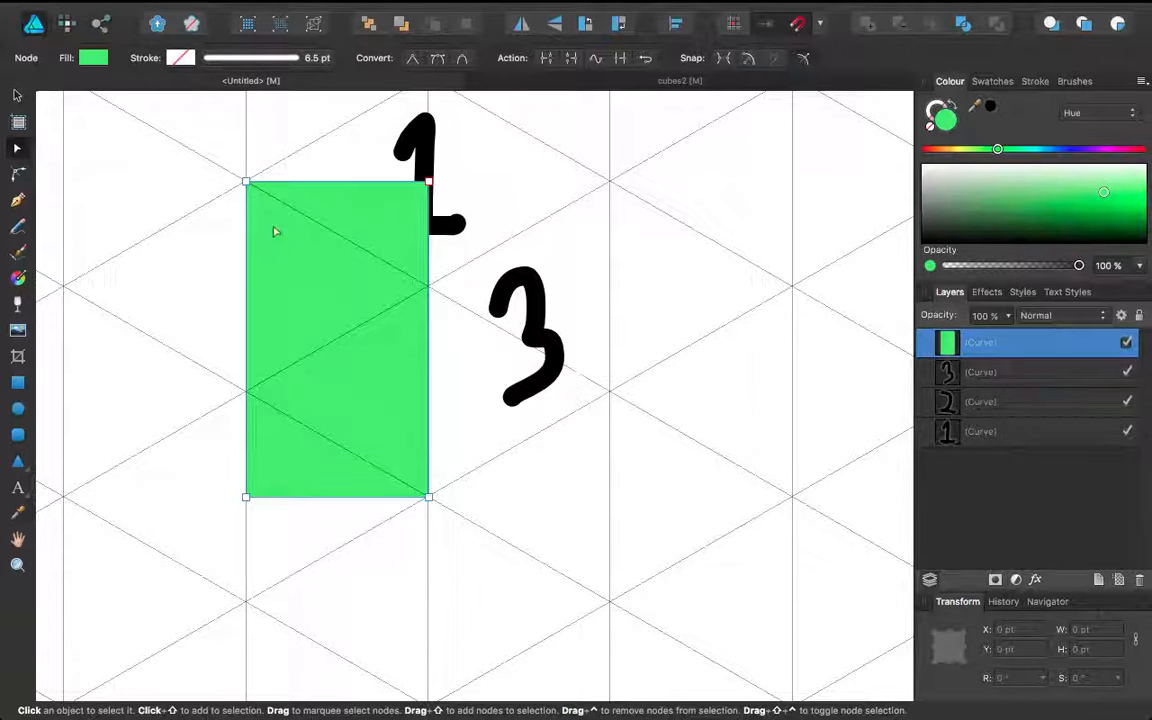
Add a node at the middle of the green rectangle's left edge
scroll(274, 231, left, 1)
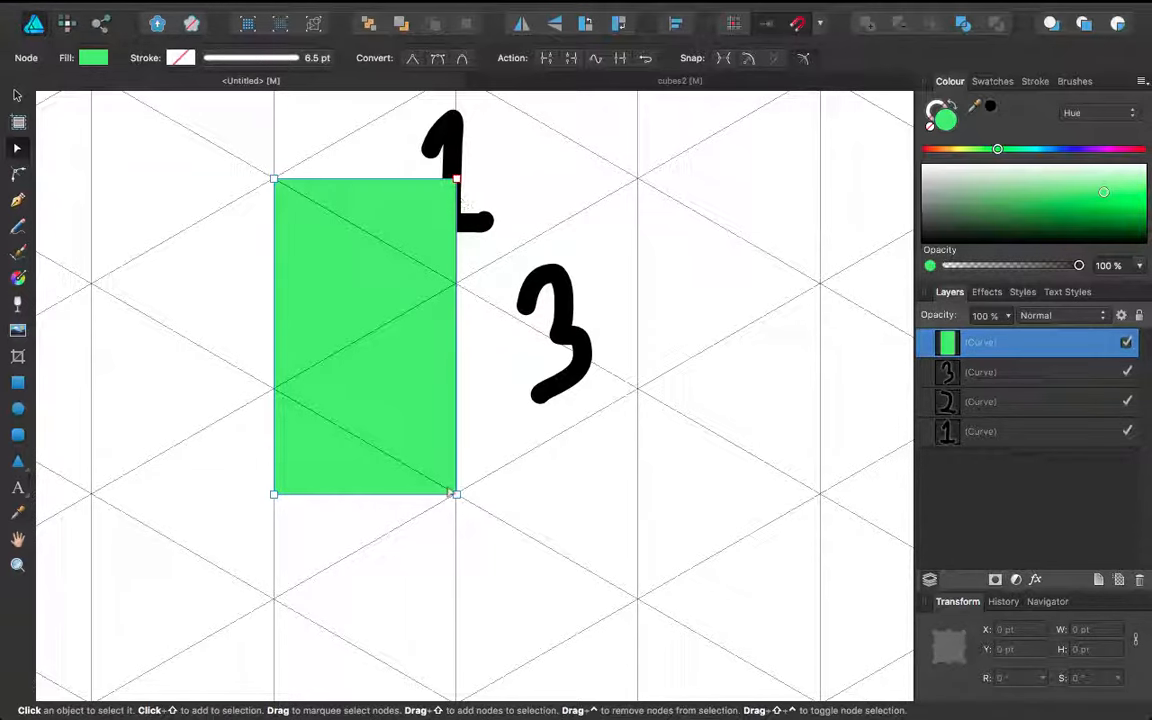
scroll(342, 337, down, 1)
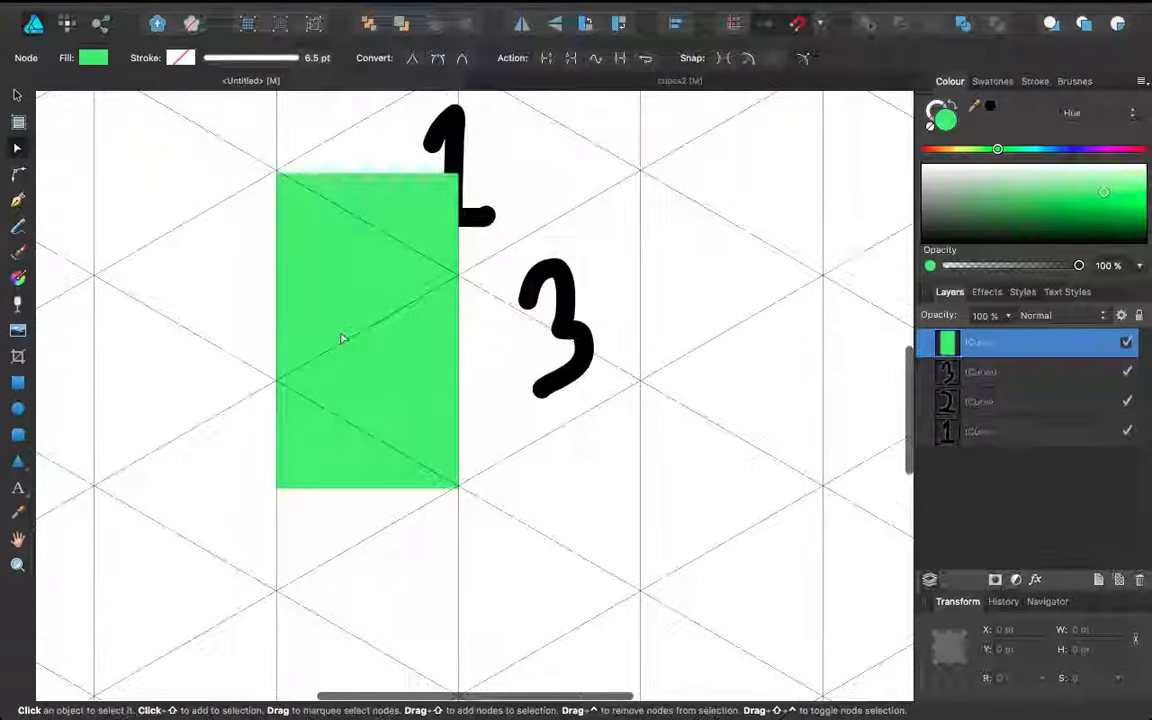
scroll(334, 285, up, 1)
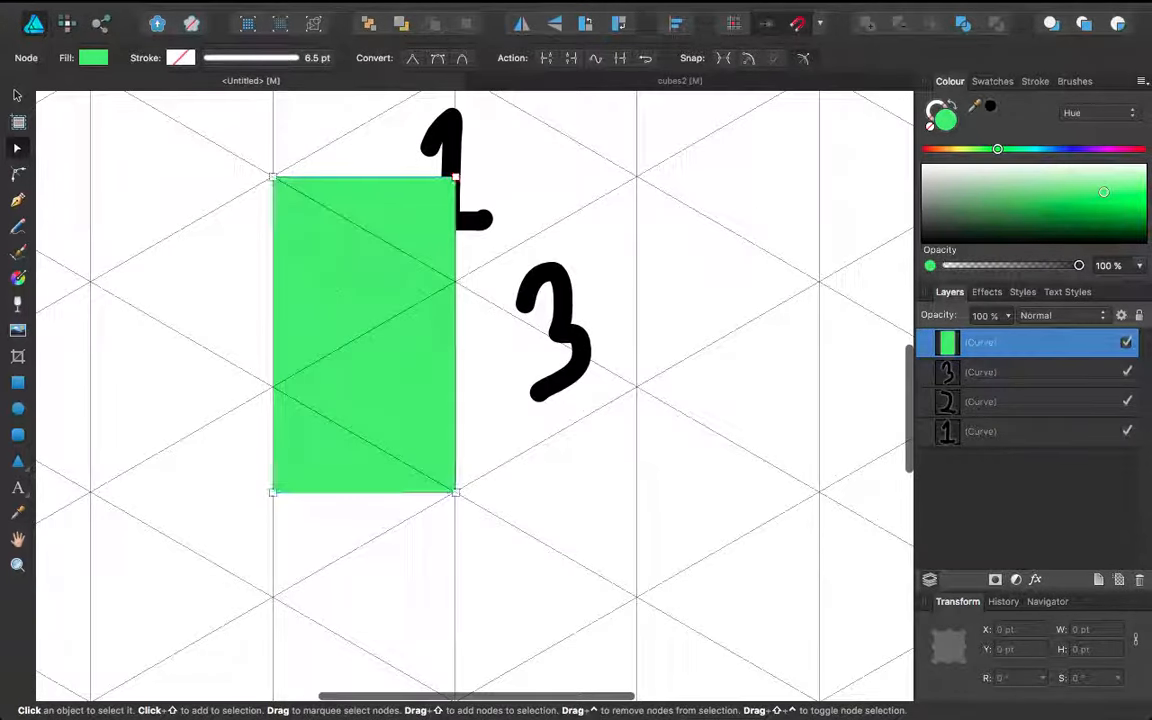
click(274, 337)
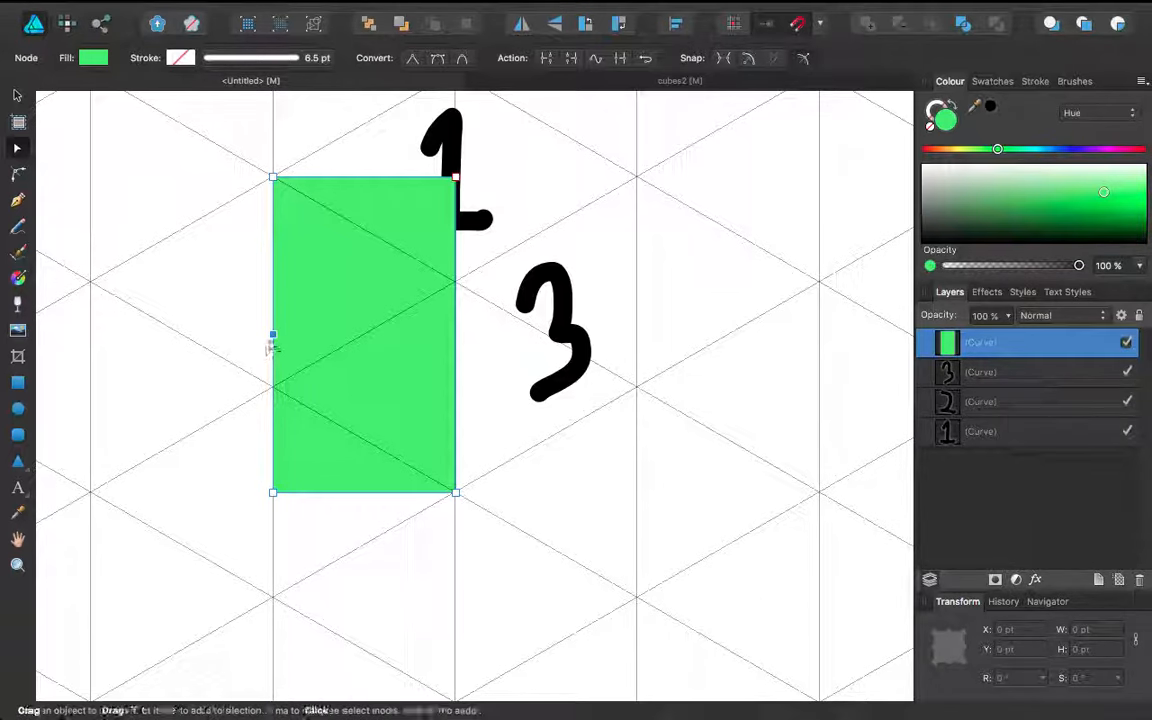
Add a second node on the green rectangle's left edge and pull both edge nodes away to distort the outline
click(274, 285)
drag(273, 335, 71, 337)
drag(273, 282, 397, 343)
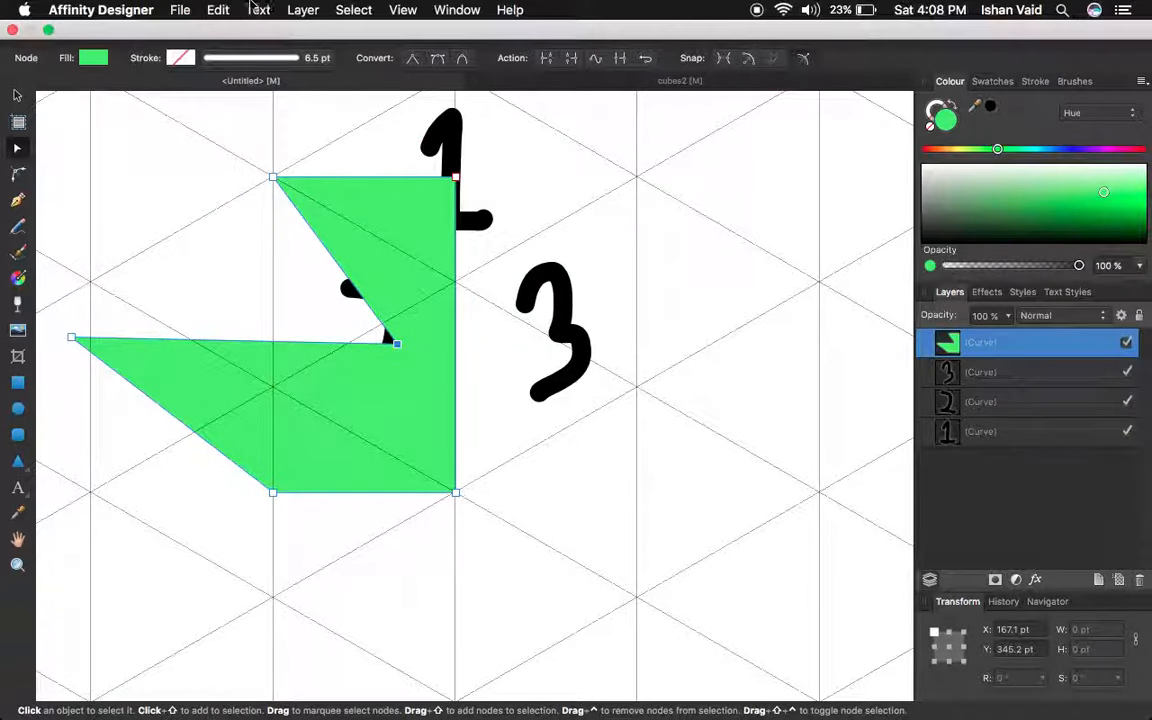
Undo the node moves and remove the extra nodes from the green rectangle's left edge
click(218, 10)
click(219, 33)
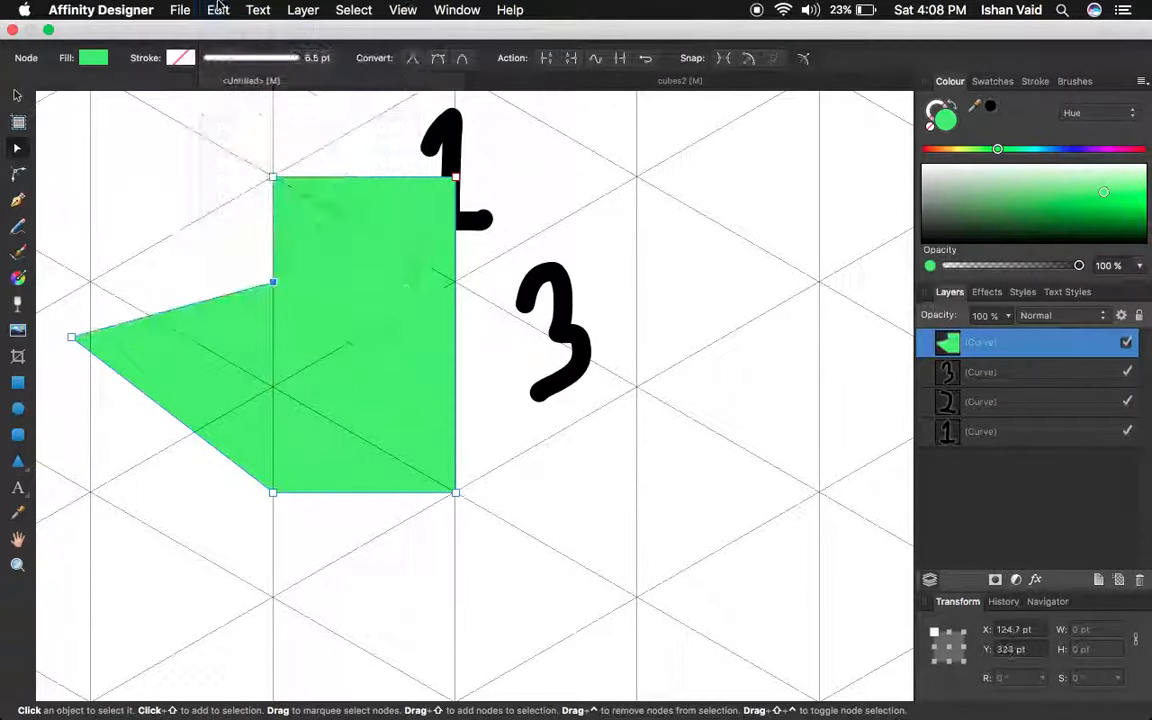
click(218, 10)
click(226, 10)
click(224, 10)
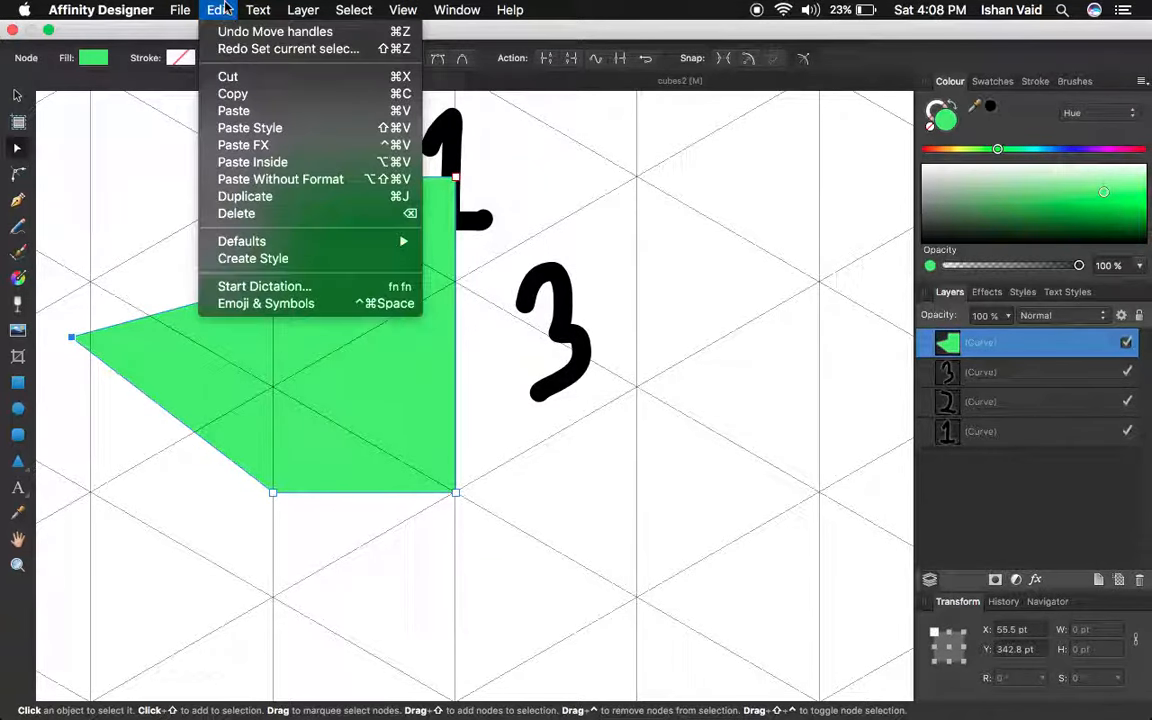
click(224, 31)
click(218, 10)
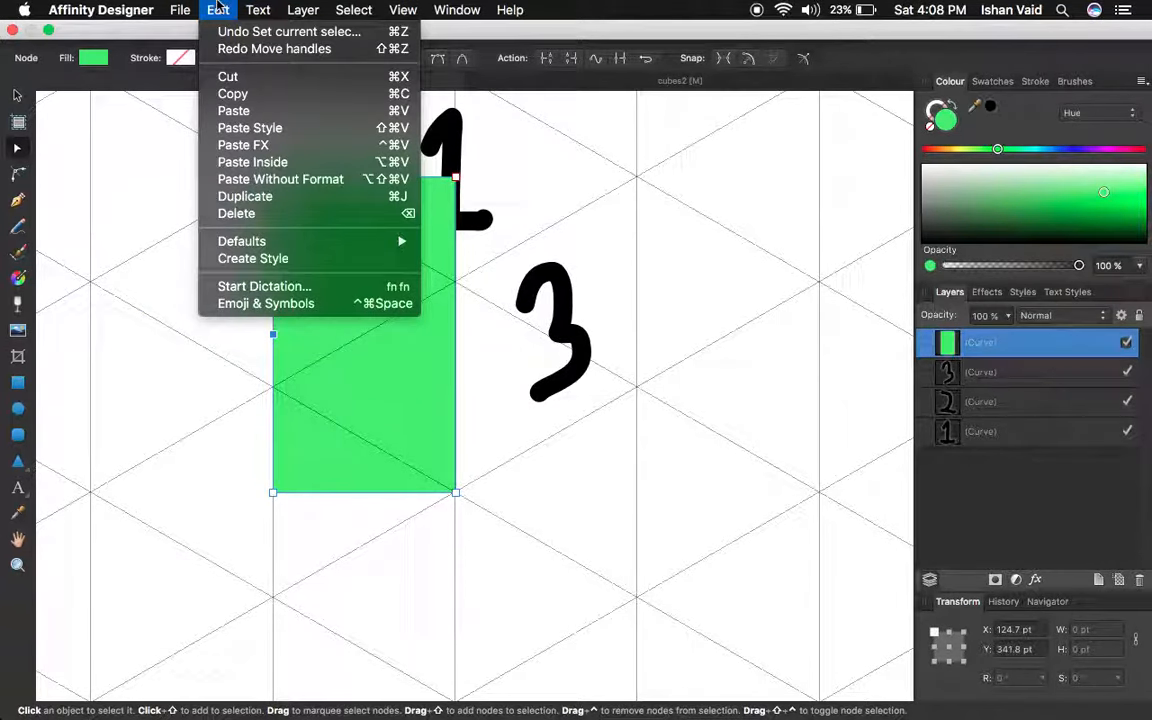
click(217, 7)
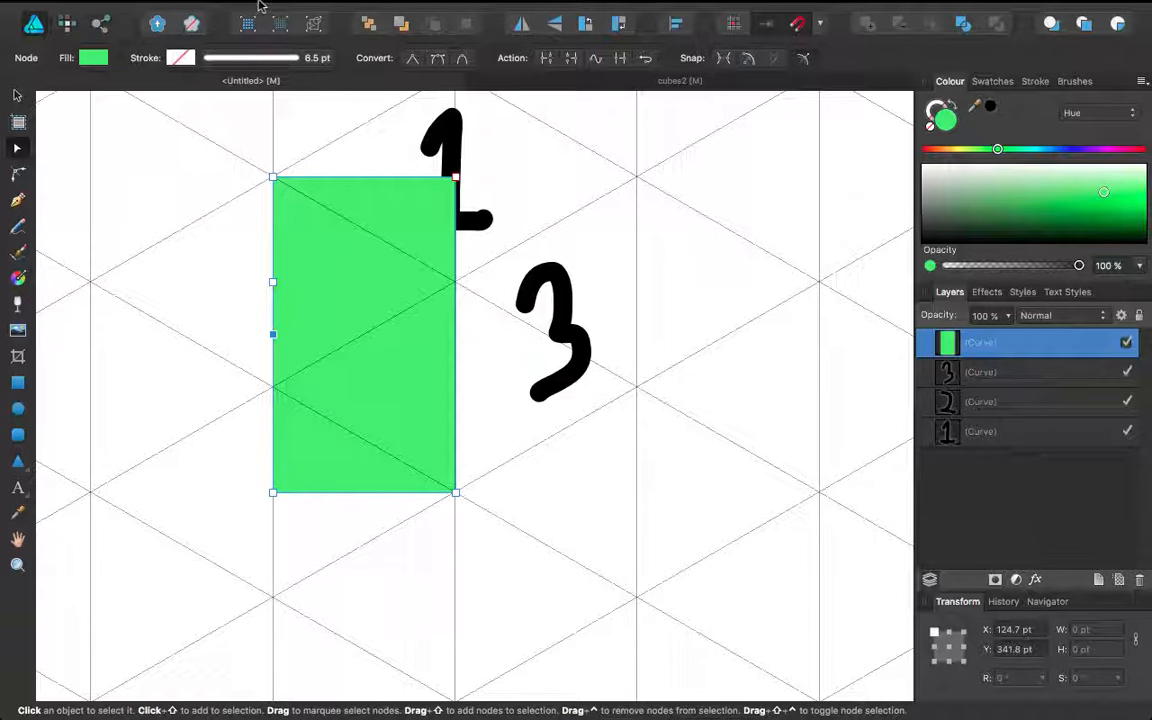
click(220, 10)
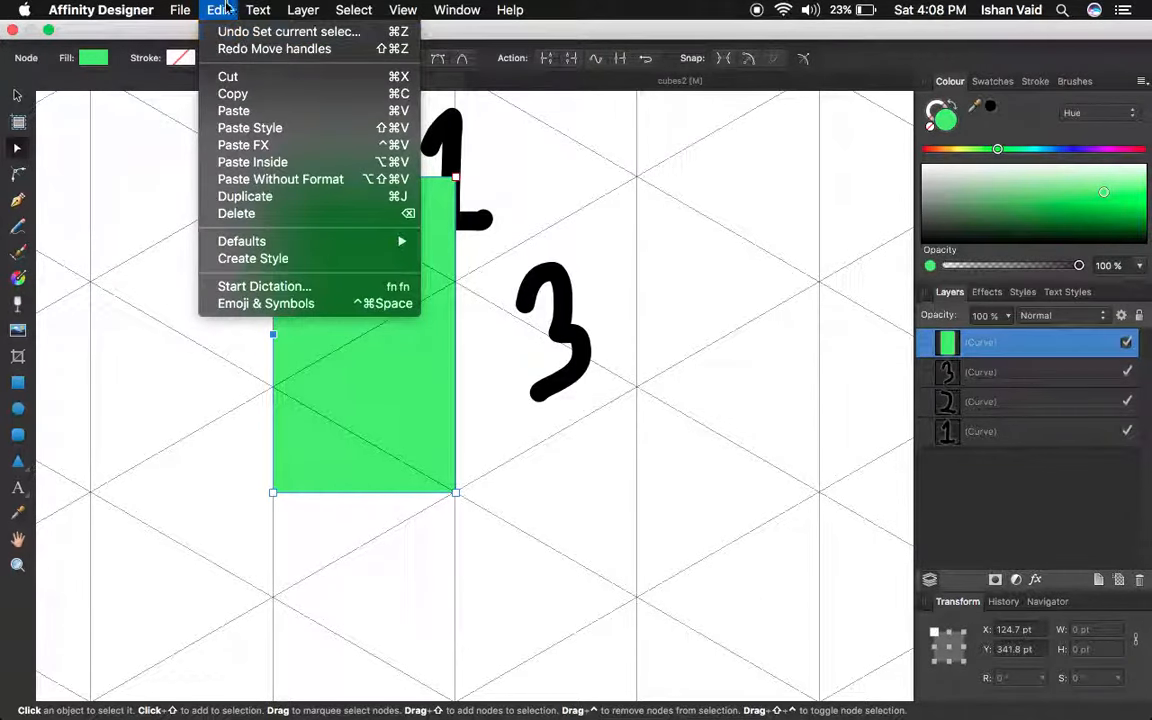
click(226, 8)
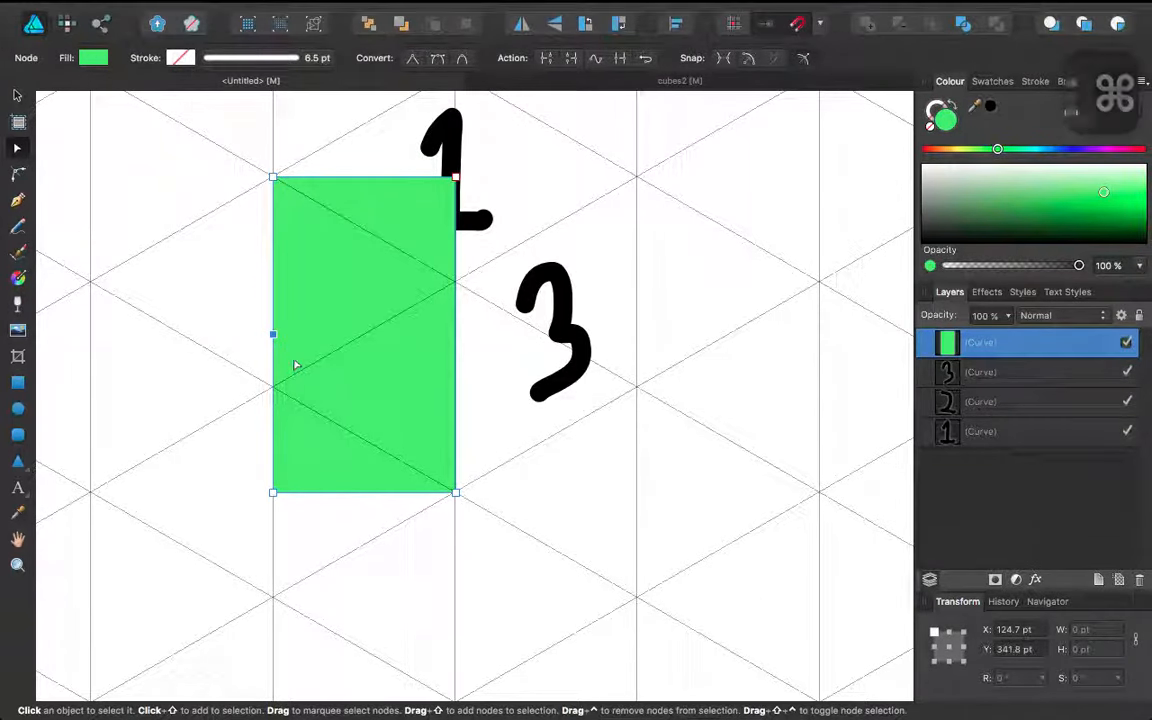
key(BackSpace)
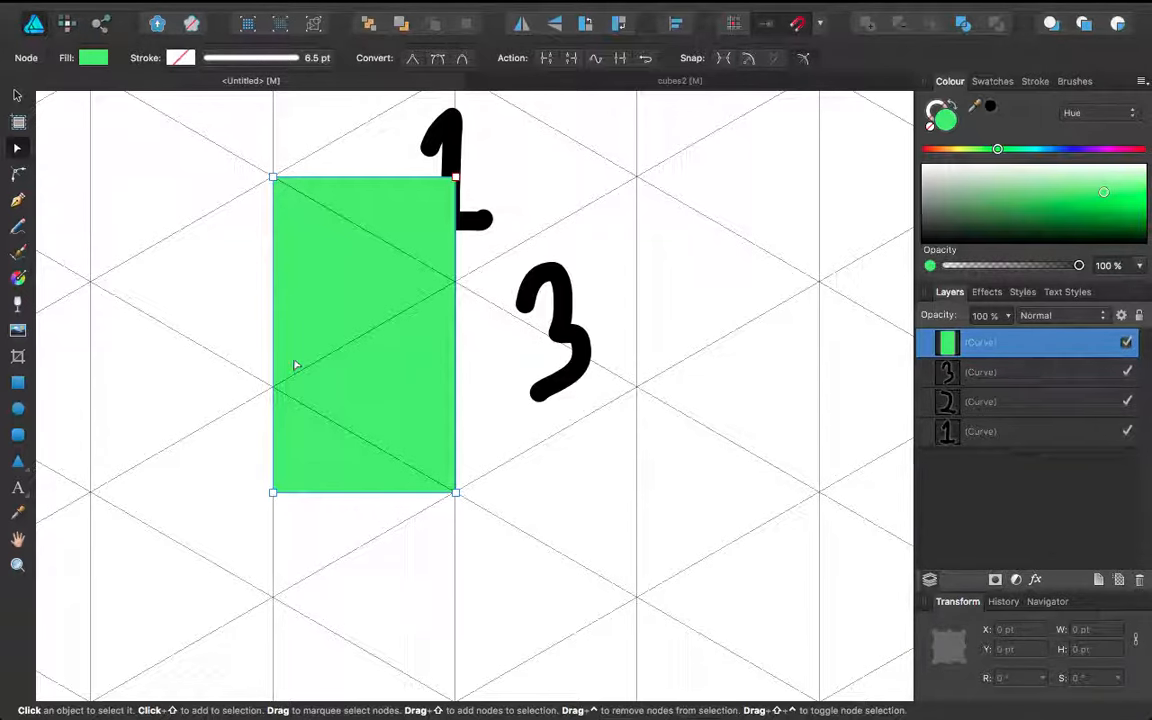
Reshape the rectangle into a parallelogram by lowering its top-right node to Y 324 pt and raising its bottom-left node to Y 360 pt
scroll(352, 280, down, 2)
scroll(400, 256, up, 1)
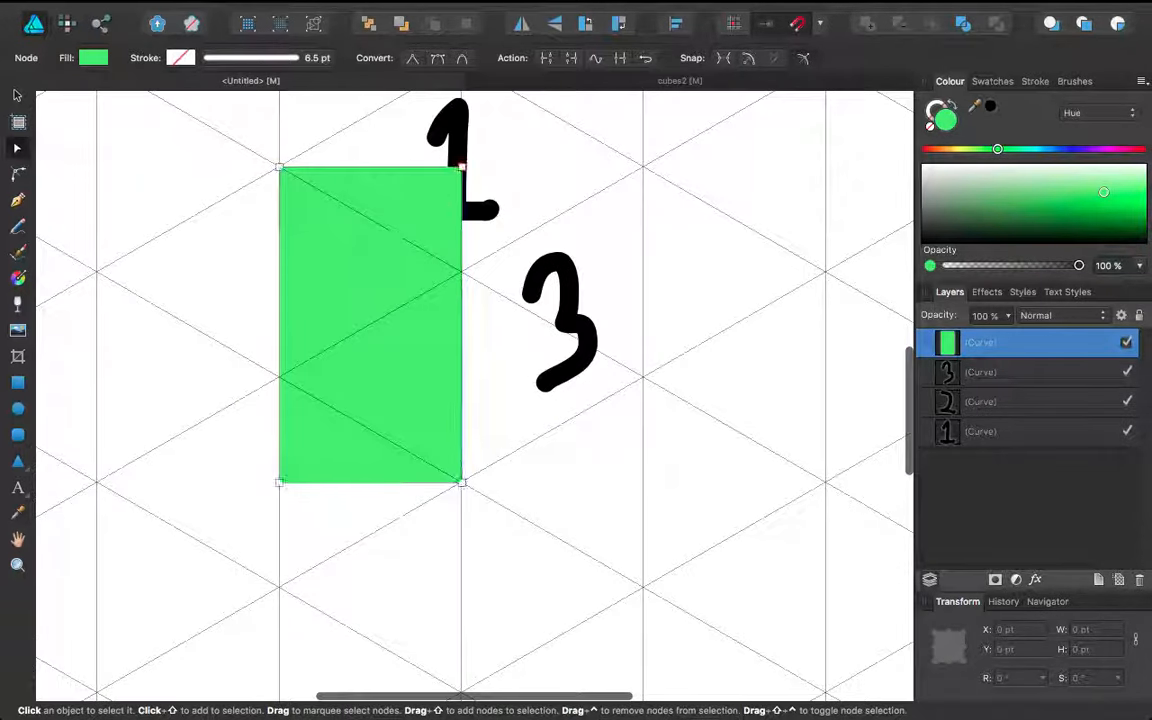
drag(461, 170, 461, 273)
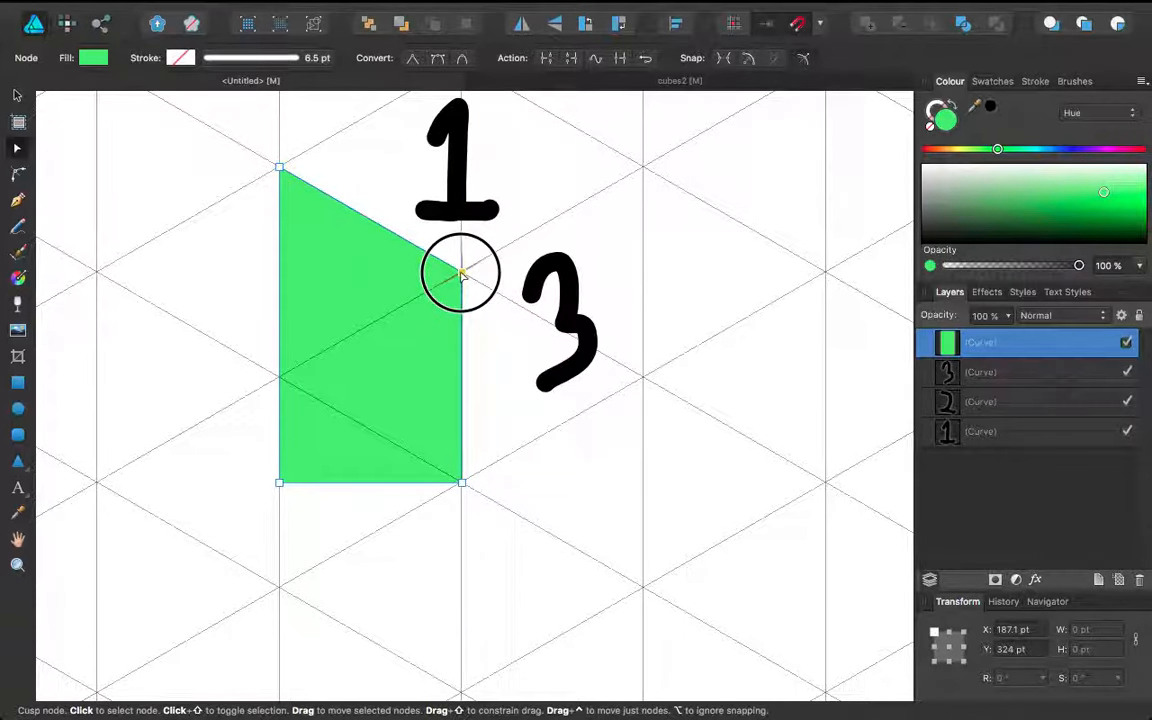
drag(461, 273, 461, 274)
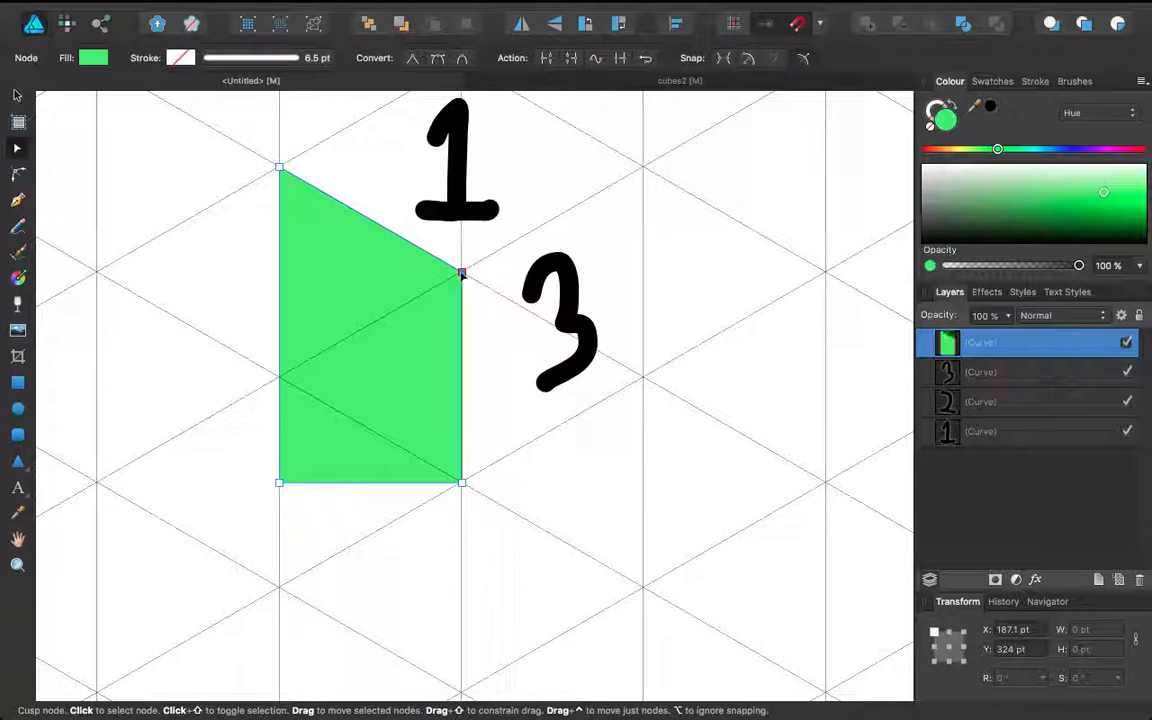
click(280, 484)
drag(280, 484, 279, 378)
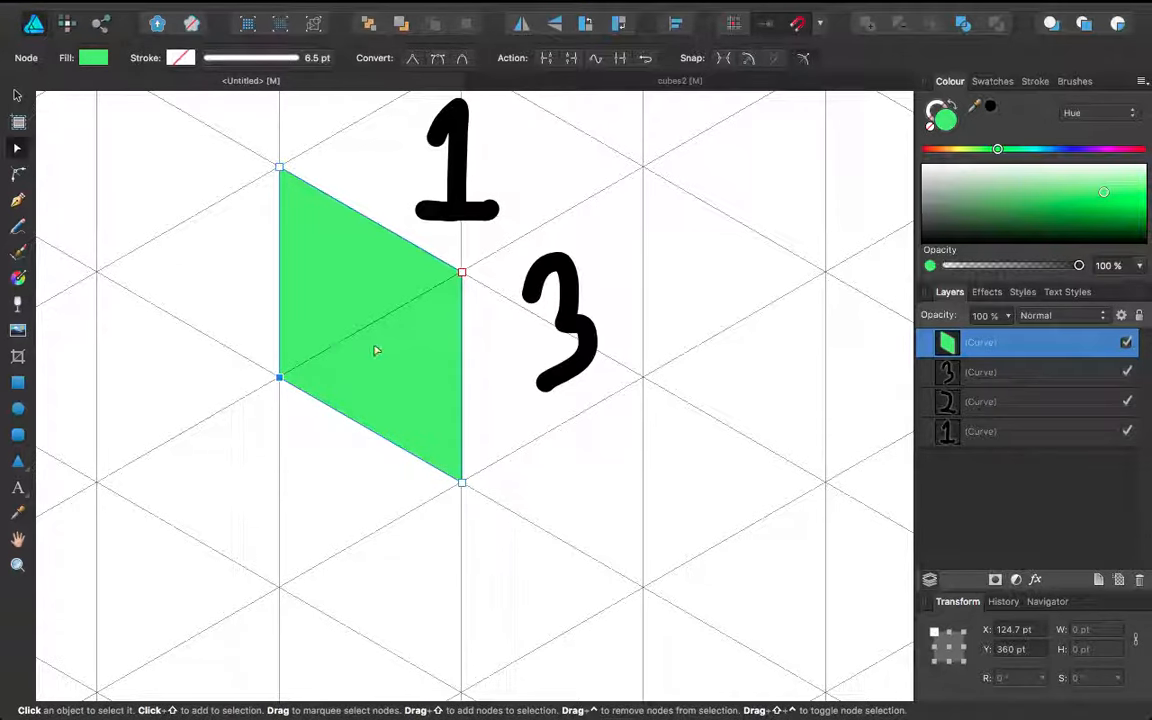
Switch to the Move tool and select the green parallelogram
scroll(375, 350, up, 2)
click(18, 96)
click(162, 272)
click(345, 314)
scroll(342, 314, down, 1)
scroll(342, 314, right, 1)
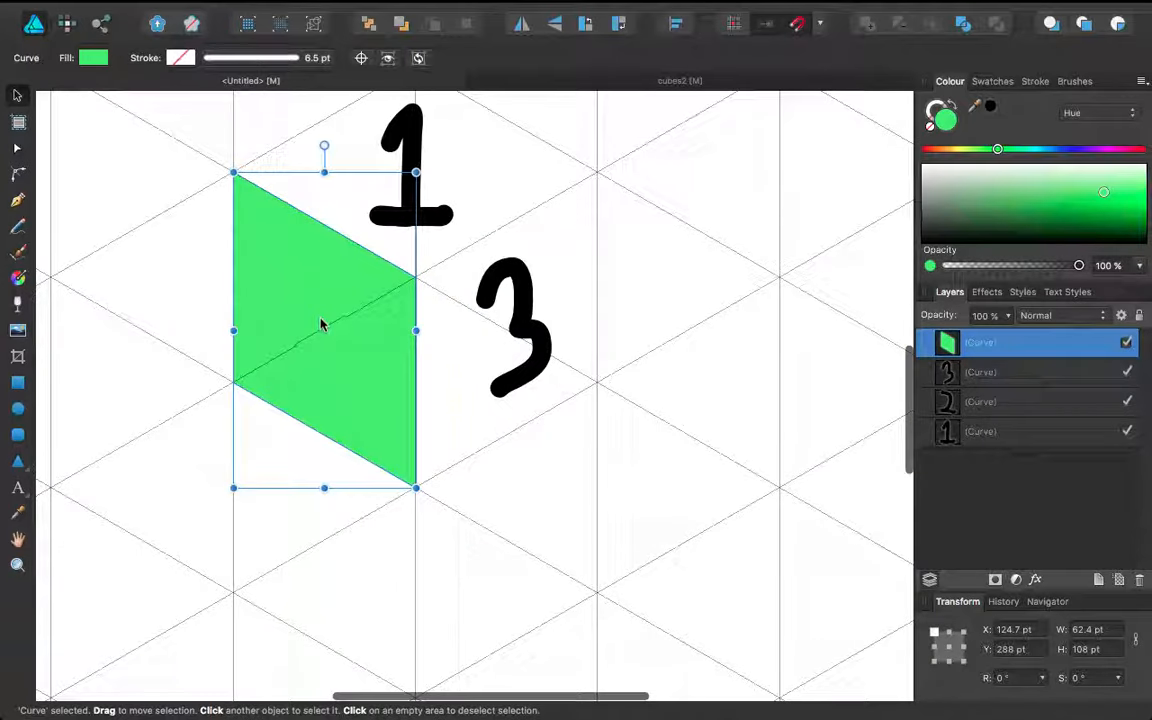
click(185, 514)
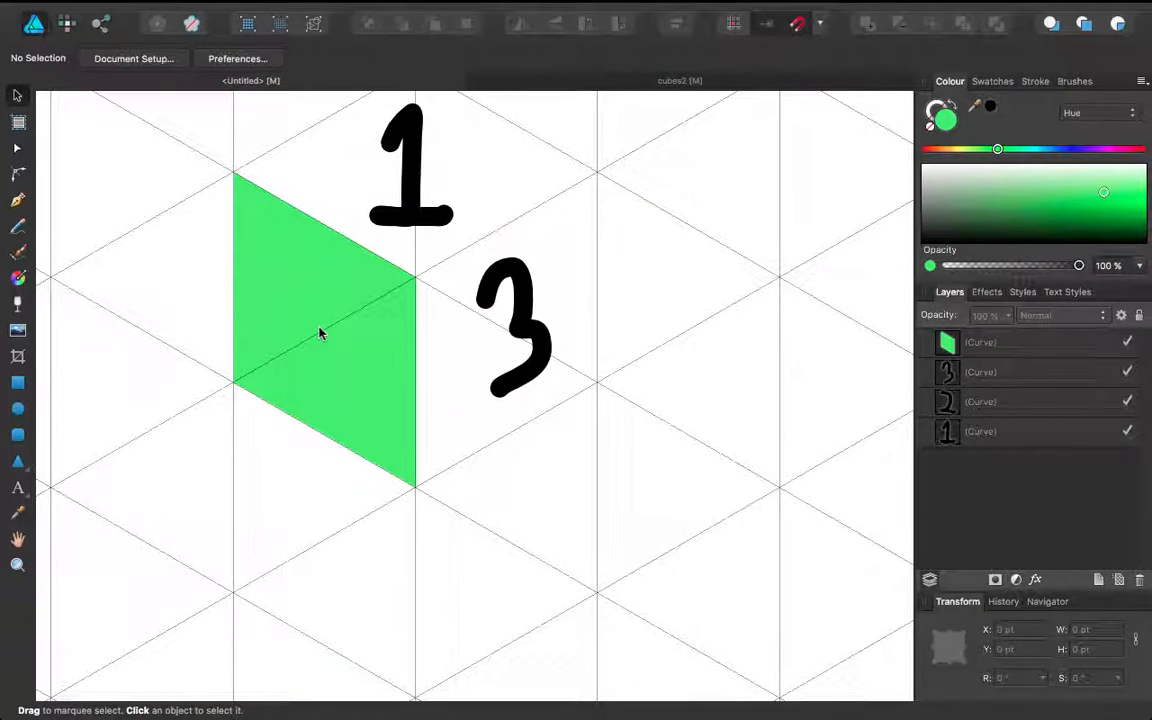
scroll(336, 341, up, 1)
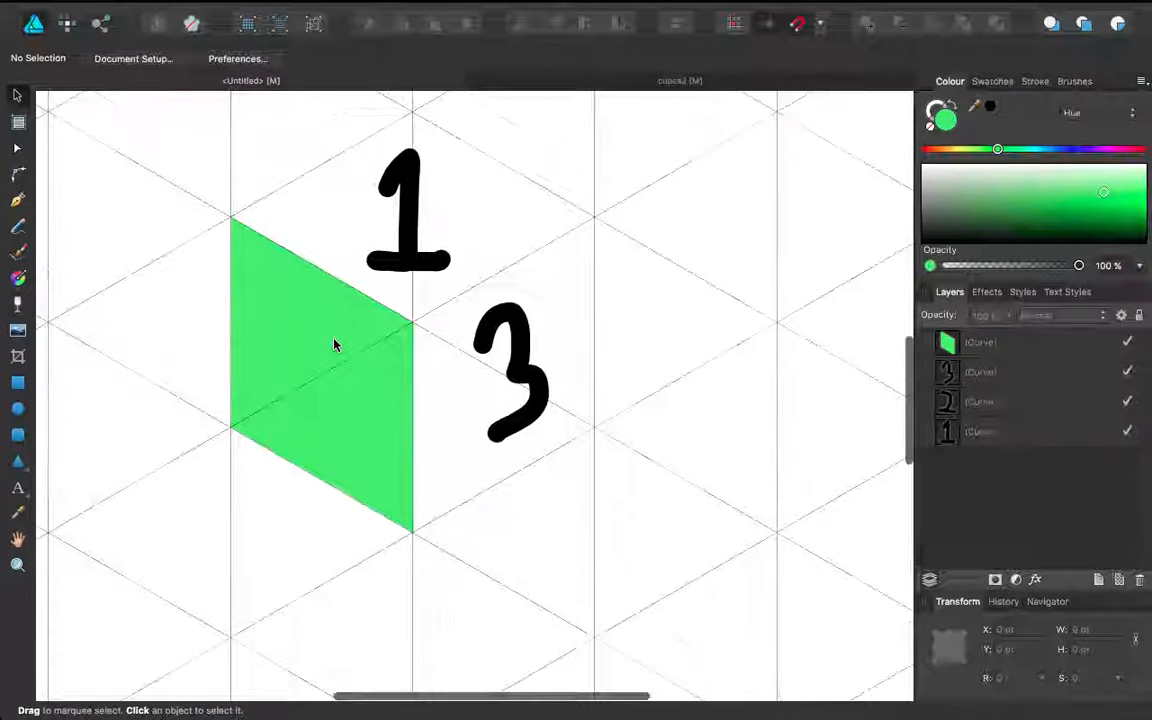
scroll(283, 406, down, 3)
scroll(283, 406, up, 2)
click(306, 396)
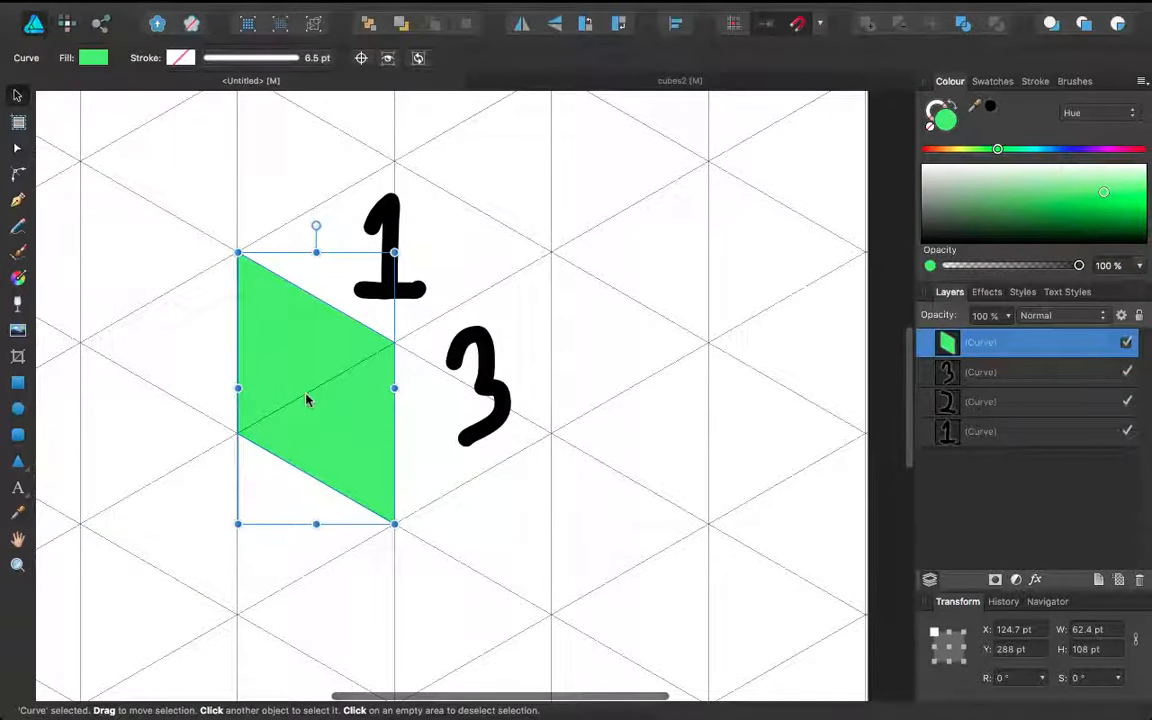
Try flipping the green parallelogram horizontally and undo the flip
click(172, 360)
click(319, 334)
right_click(319, 336)
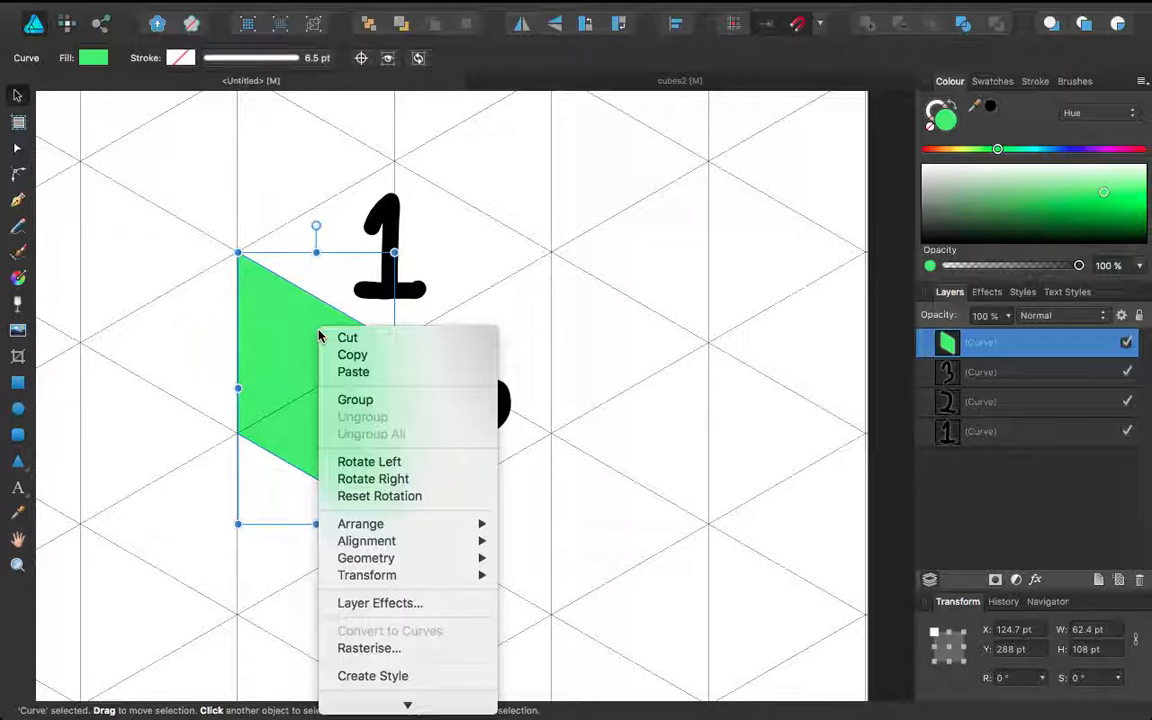
mouse_move(391, 580)
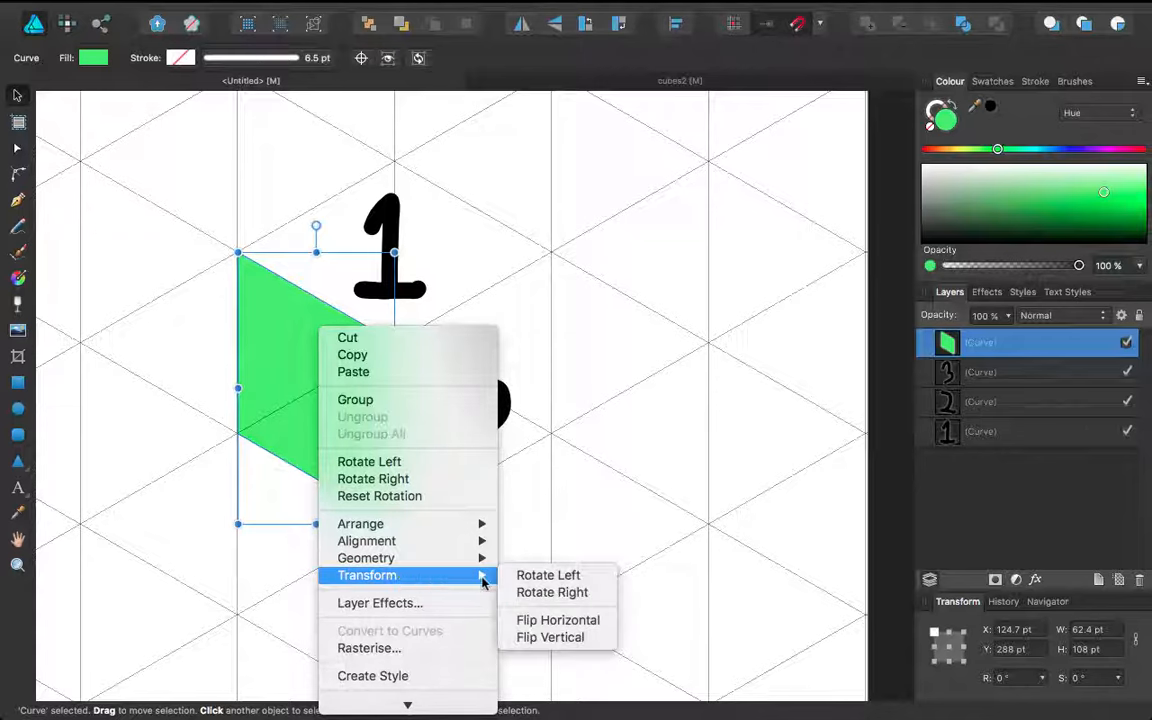
click(520, 622)
key(super+z)
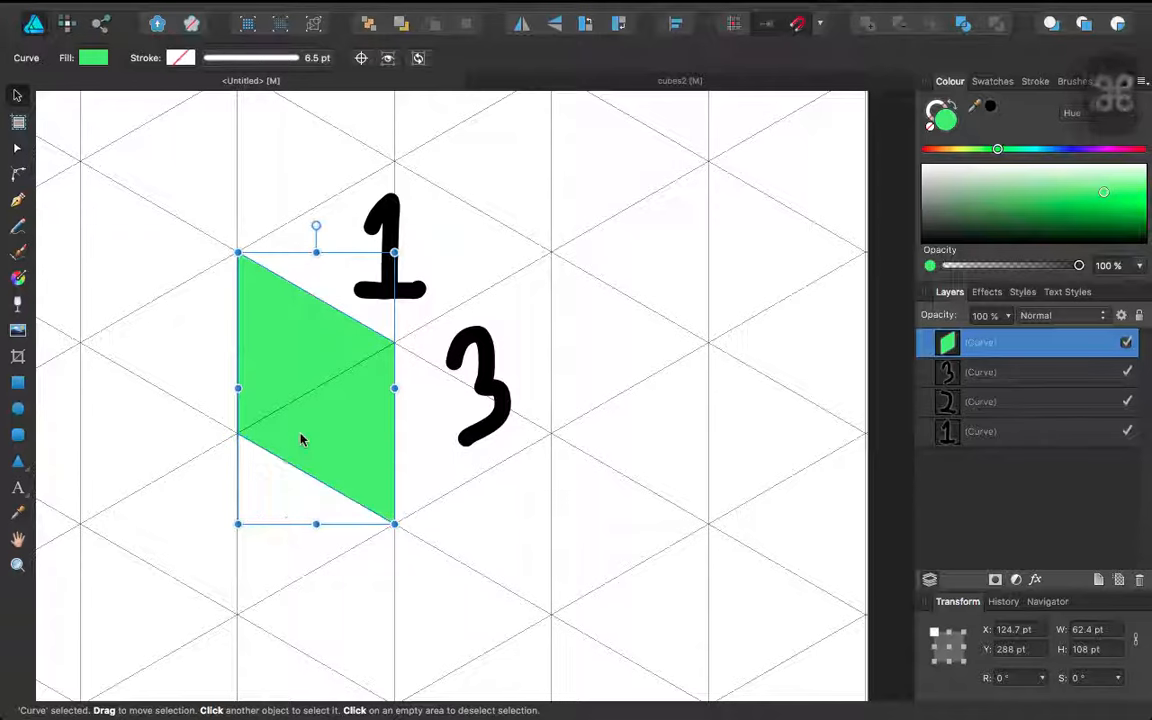
Copy the green parallelogram and paste a duplicate in place over it
click(230, 430)
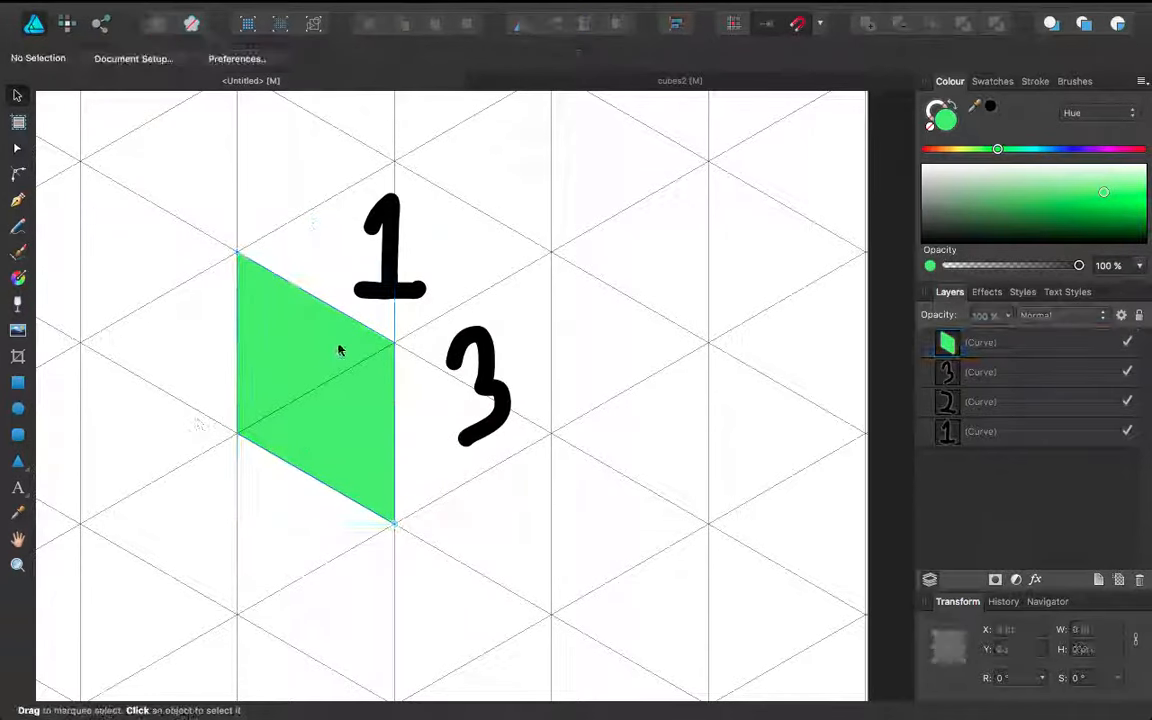
click(338, 348)
right_click(338, 348)
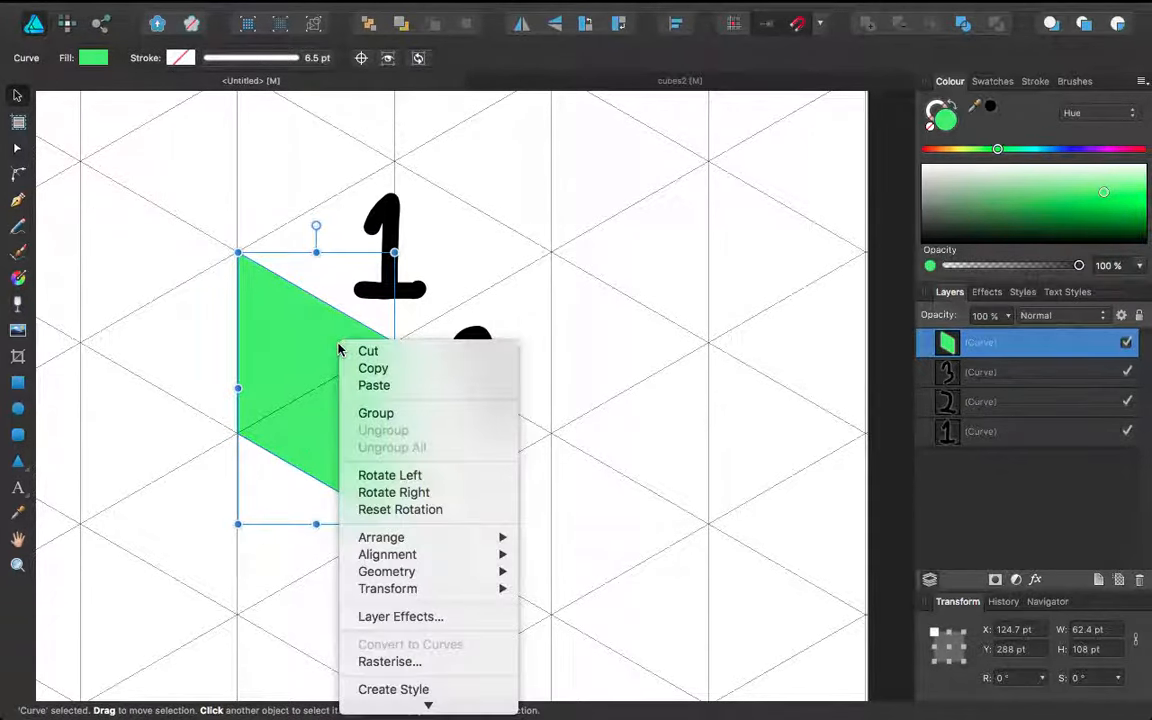
click(358, 368)
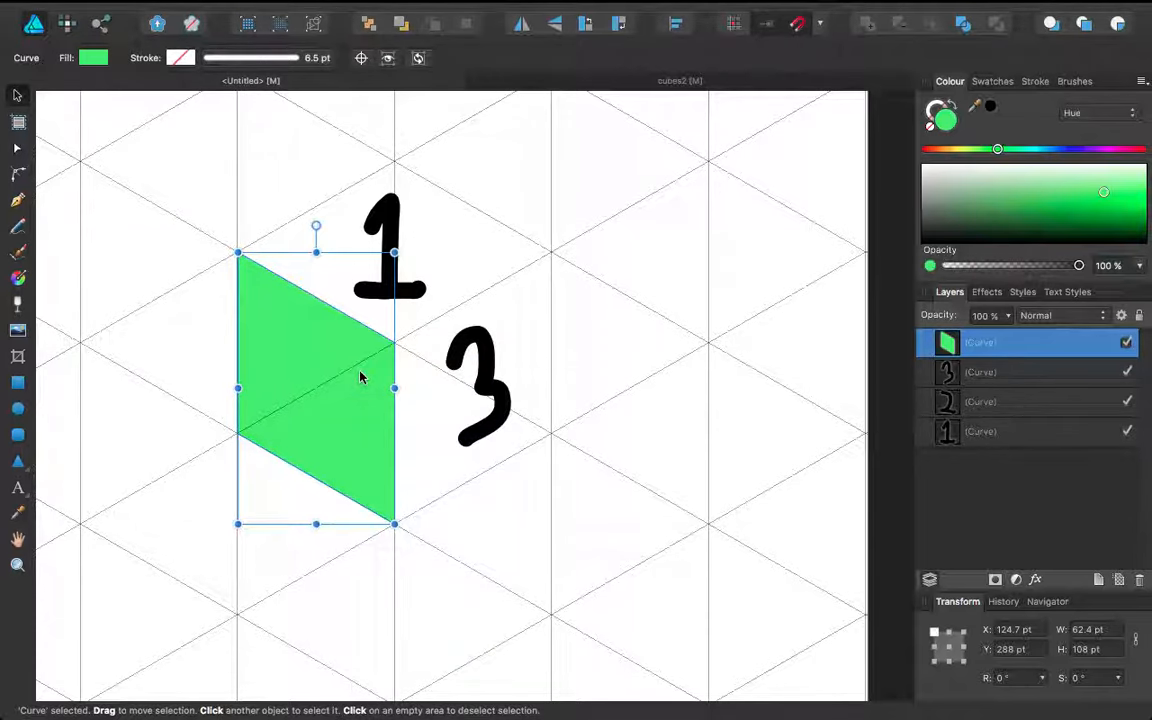
key(super+v)
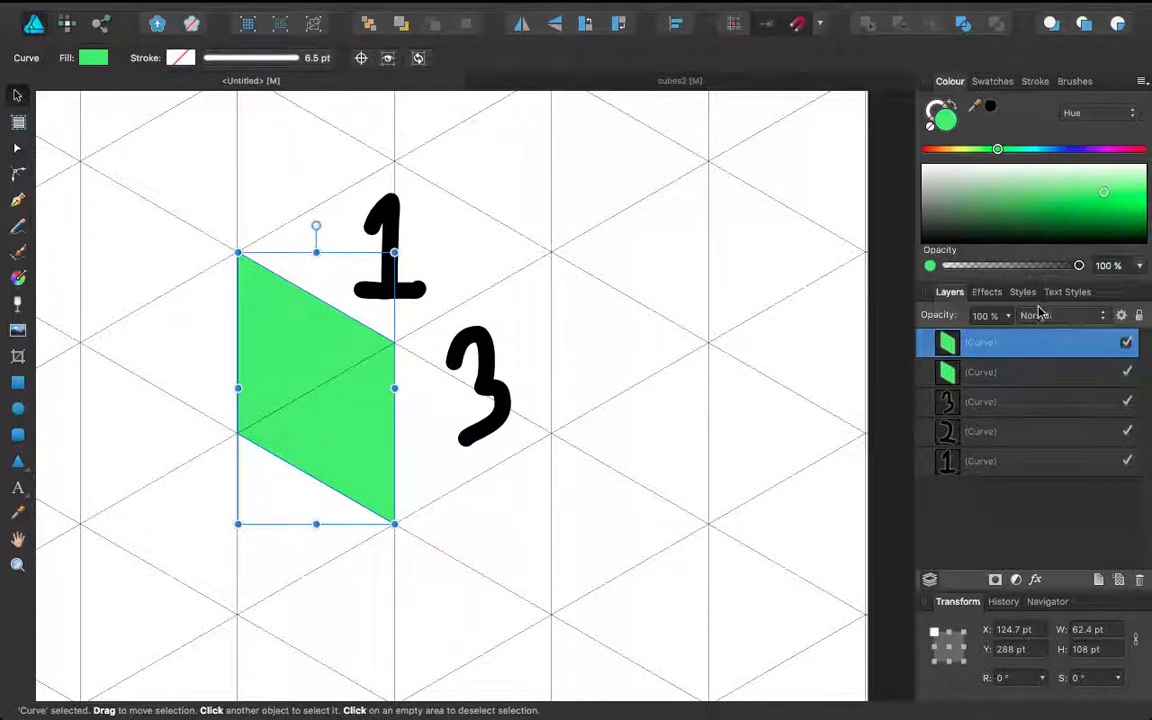
Flip the upper copy horizontally and move it level over face 3, against the first face's right edge, snapped to the grid
click(1022, 375)
click(1018, 342)
right_click(303, 377)
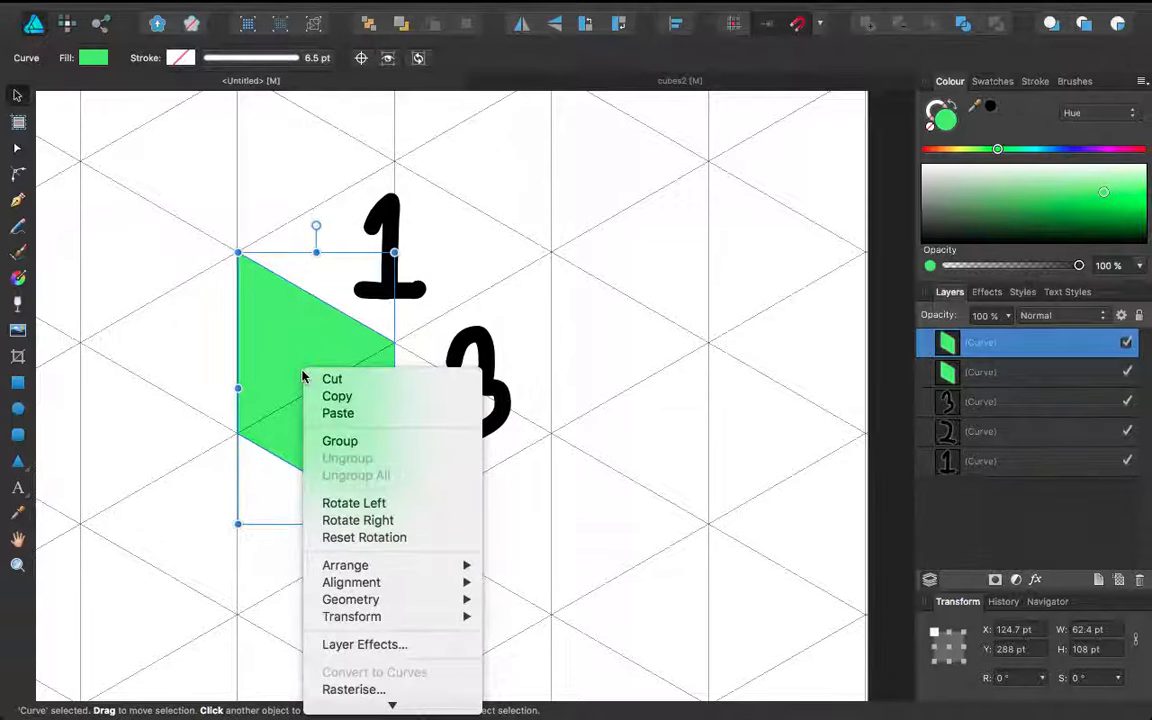
mouse_move(360, 616)
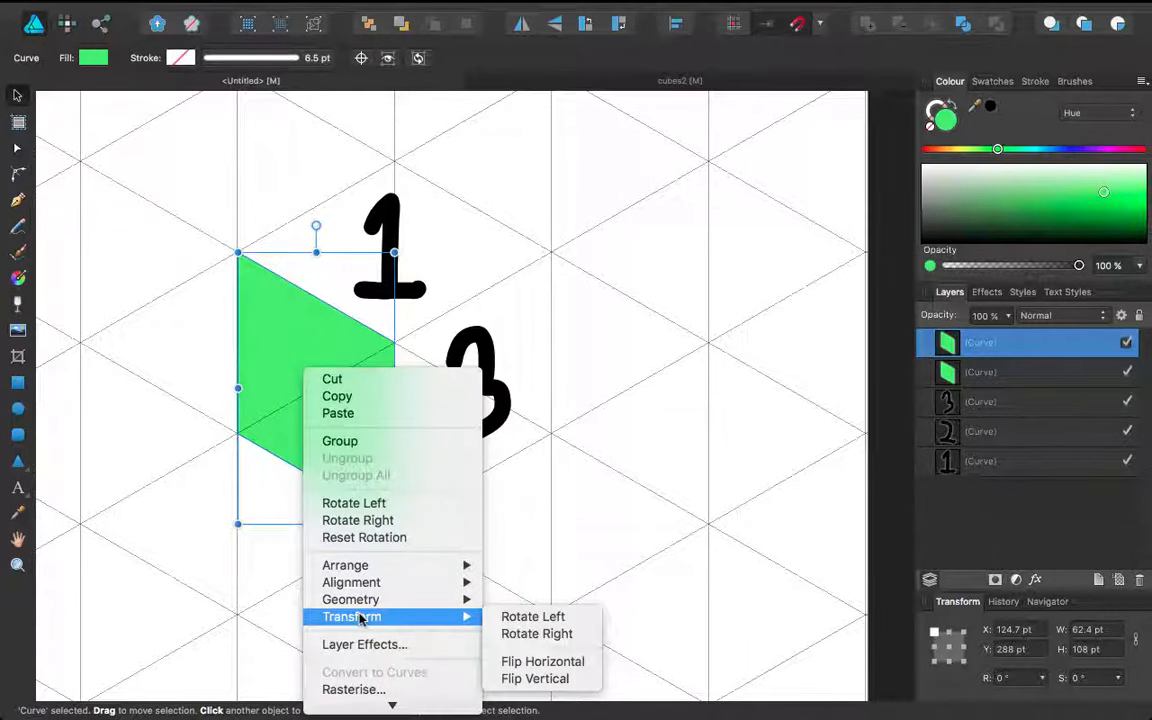
click(526, 663)
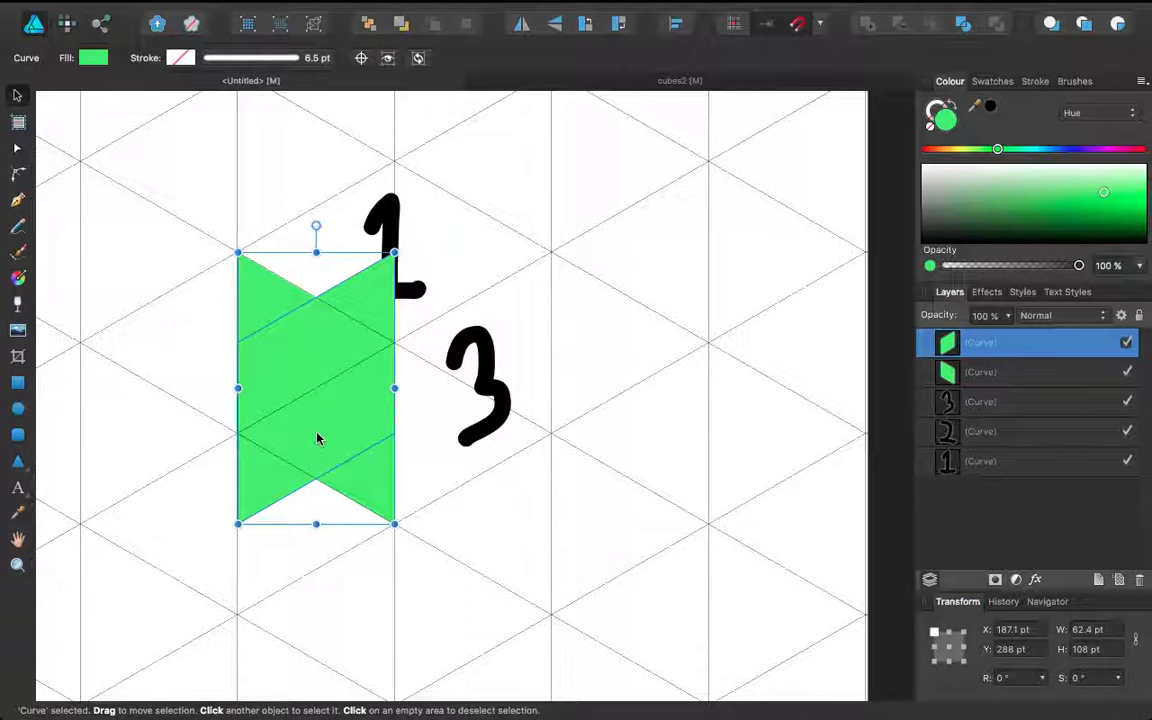
key(shift)
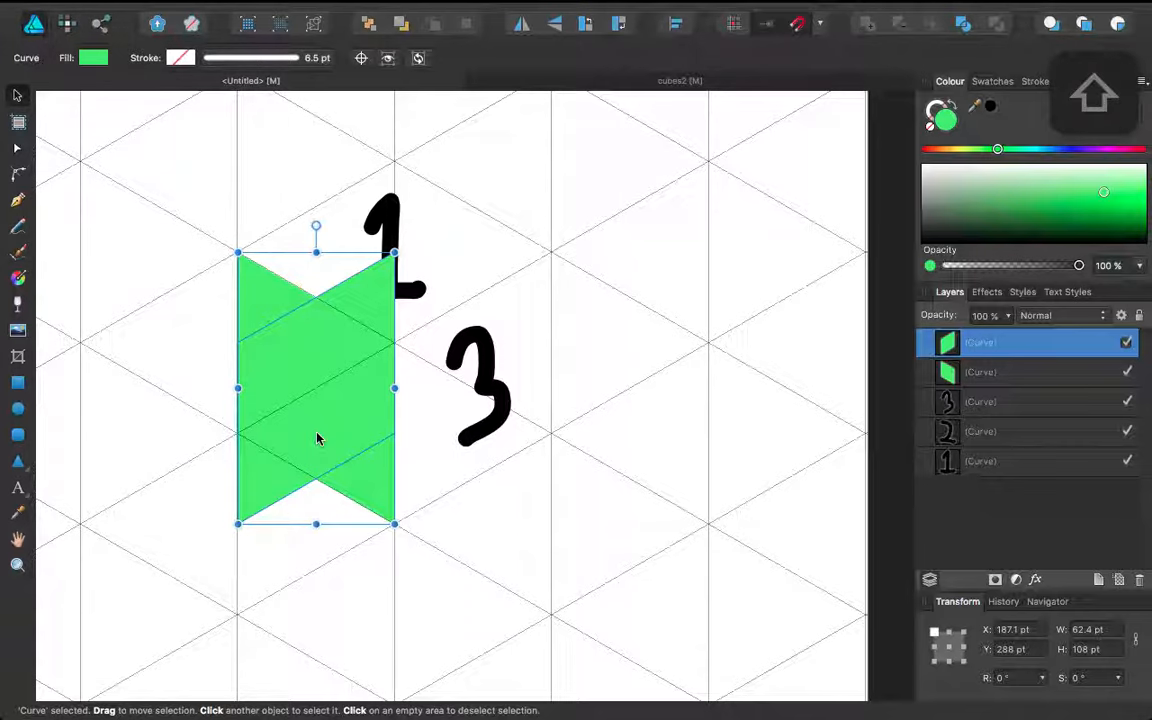
drag(317, 438, 473, 418)
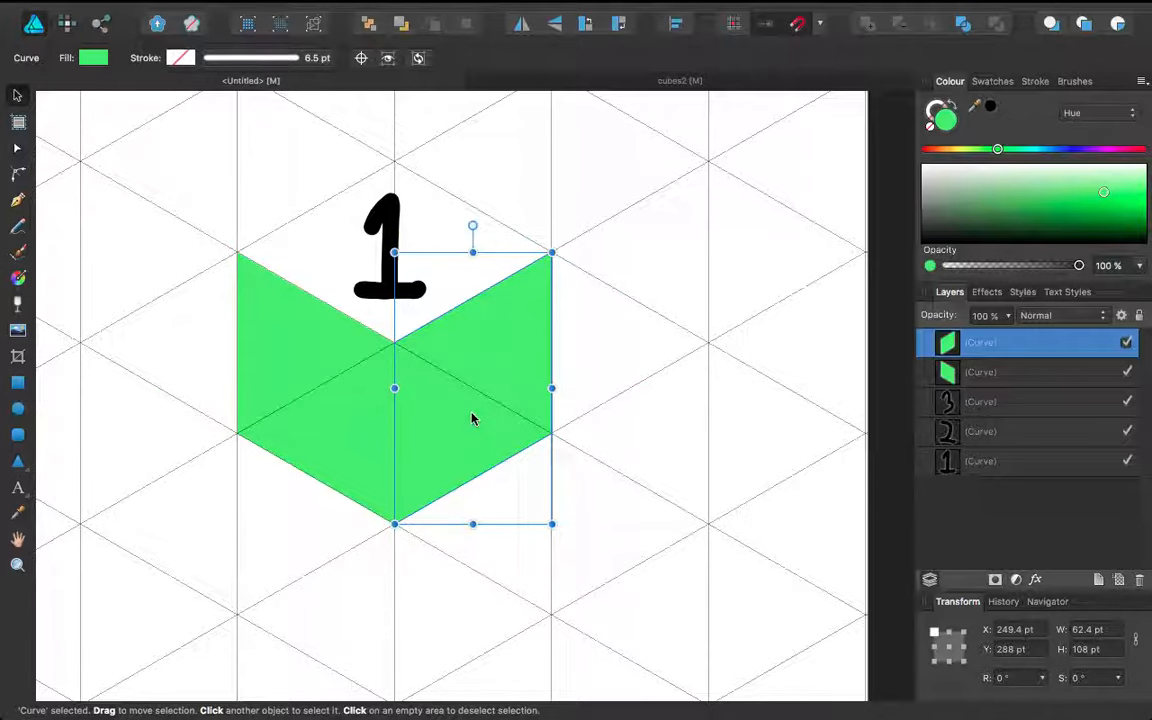
click(198, 370)
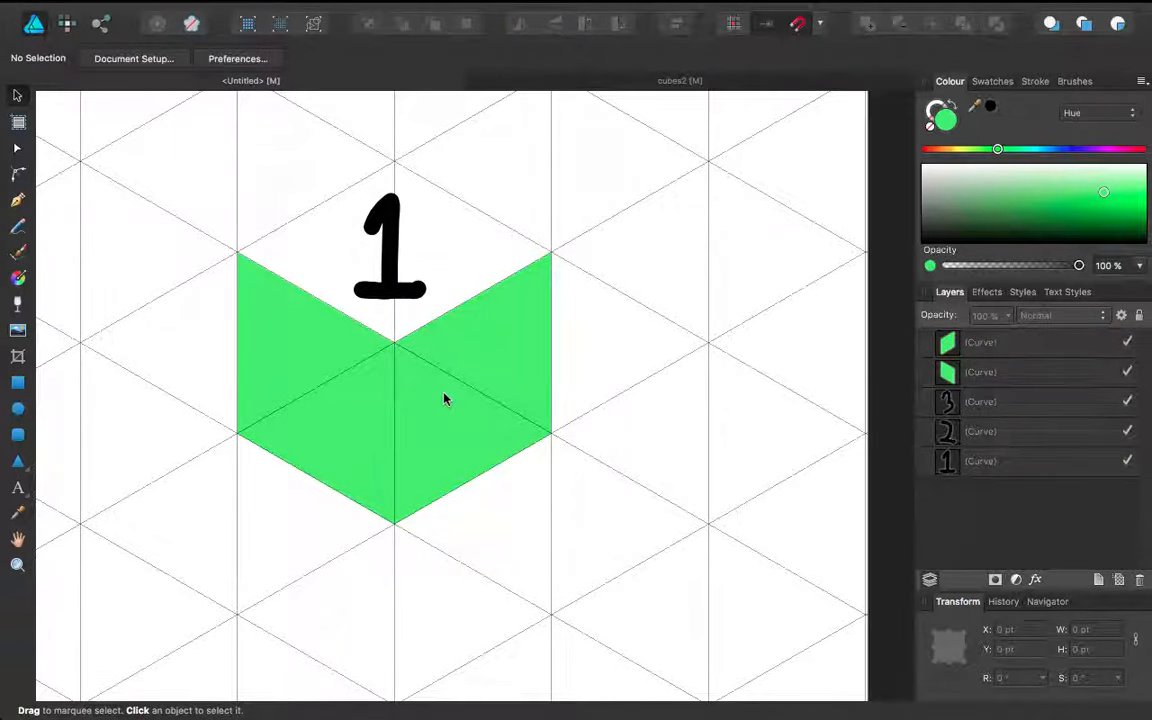
click(288, 419)
click(239, 504)
click(314, 422)
click(424, 411)
click(240, 495)
click(262, 413)
click(440, 432)
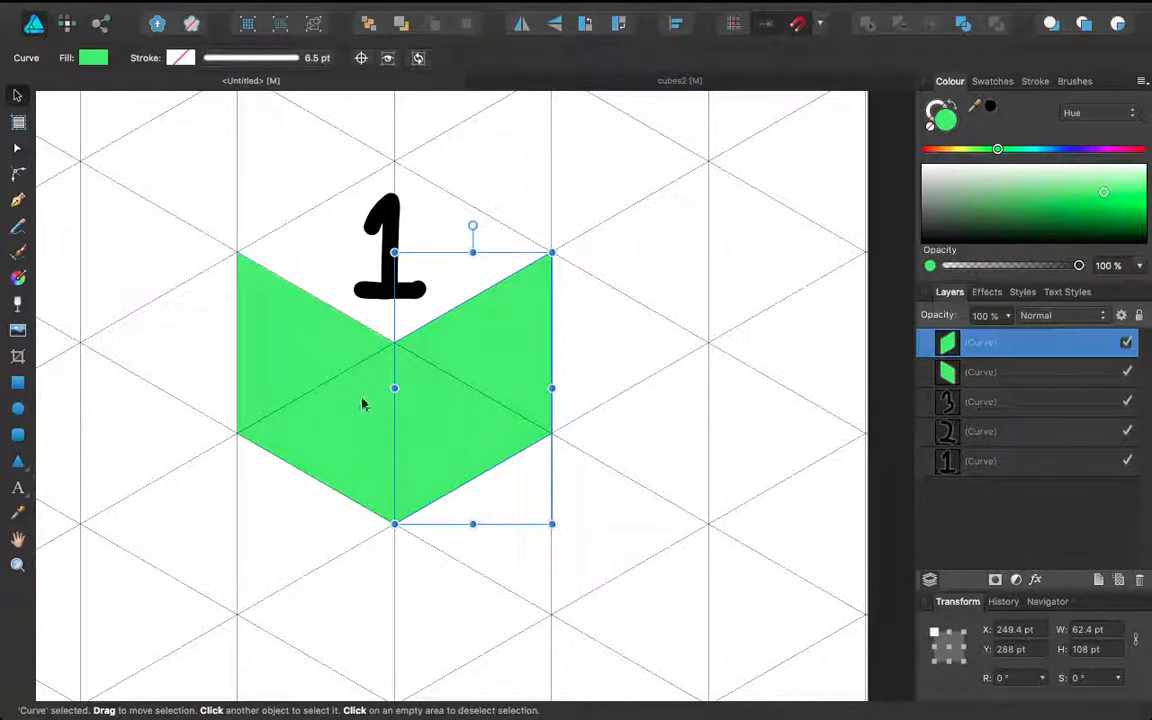
click(350, 386)
Copy the right face of the cube and paste a duplicate in place over it
click(454, 382)
right_click(454, 382)
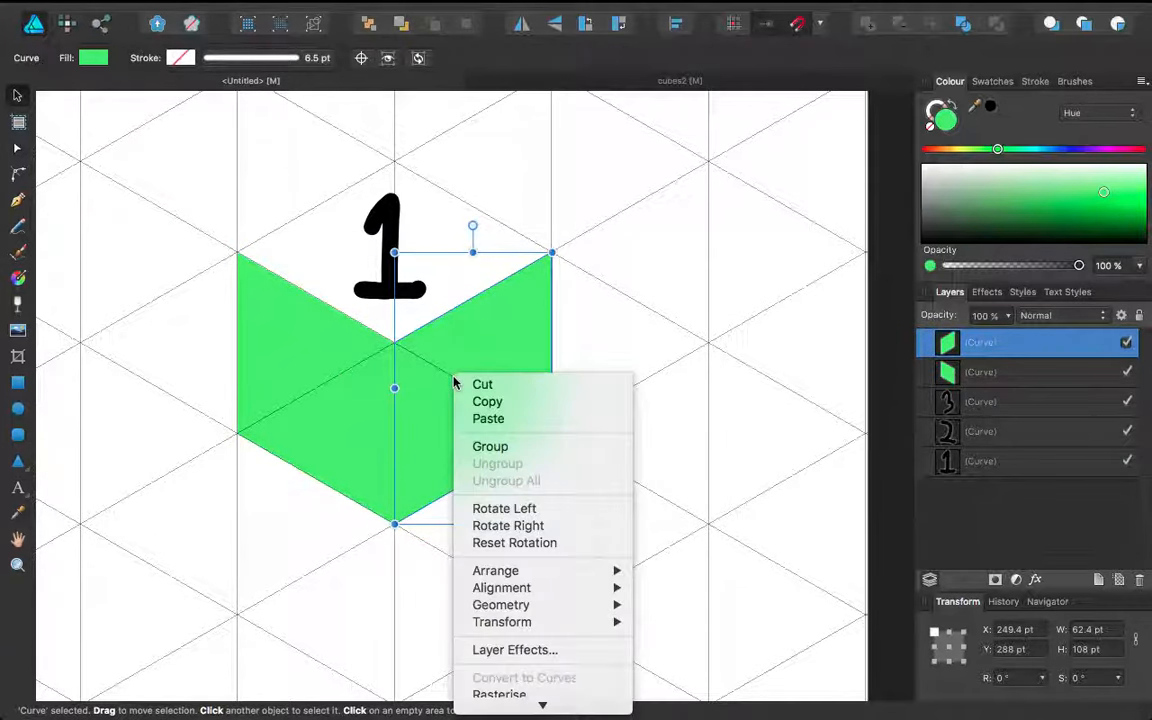
click(478, 401)
right_click(458, 352)
click(490, 394)
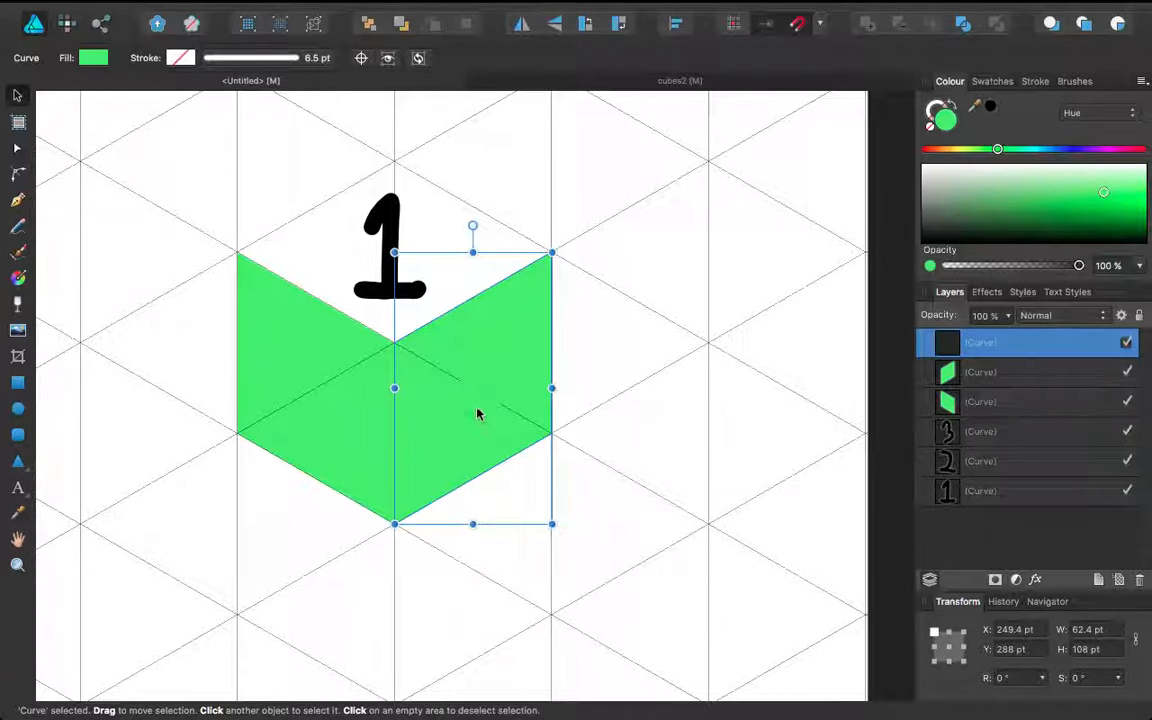
Rotate the pasted copy of the right face 90° to the left
right_click(484, 386)
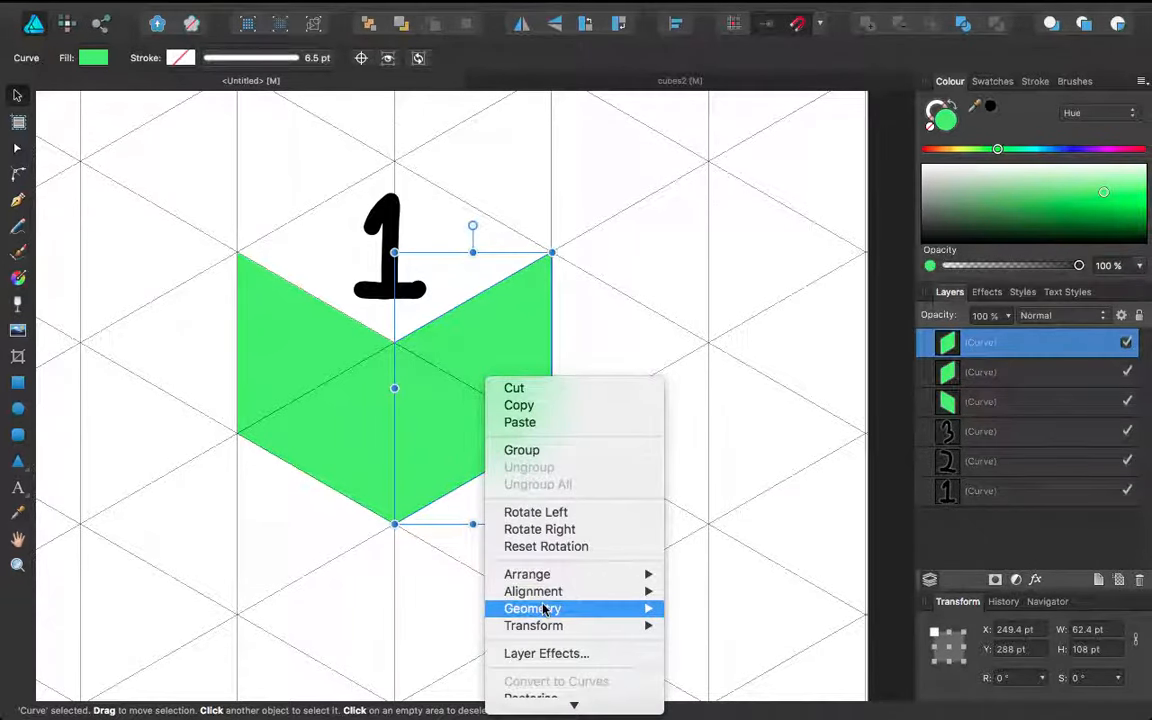
mouse_move(543, 609)
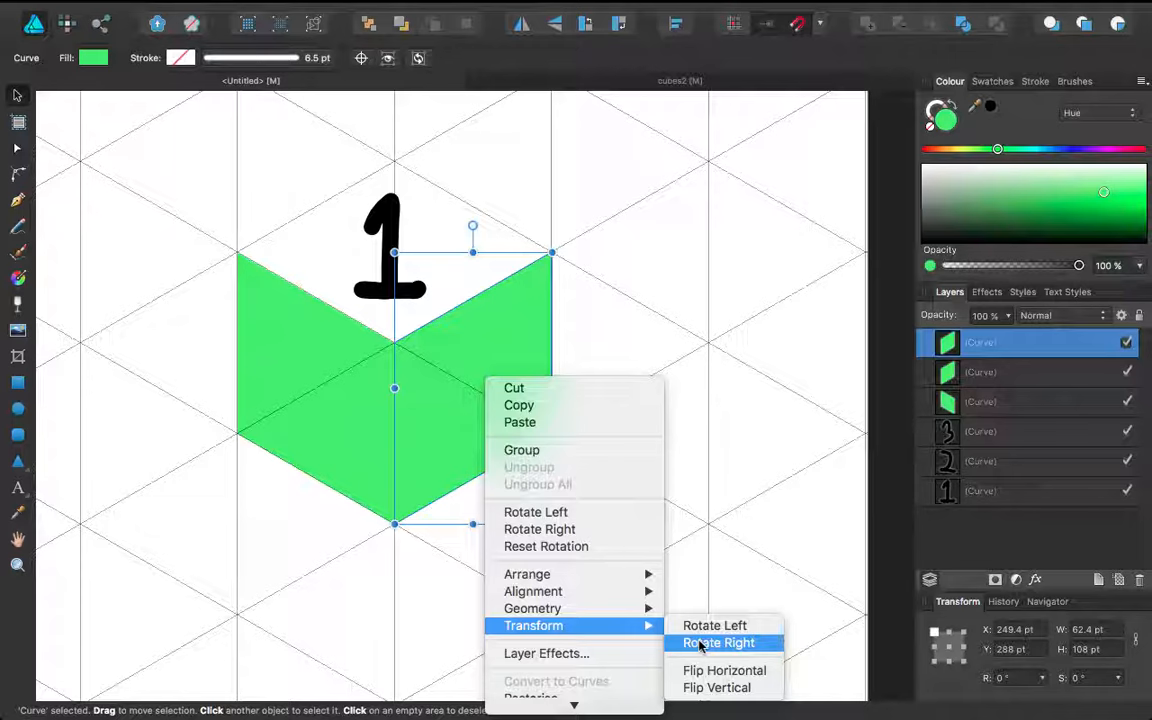
click(692, 630)
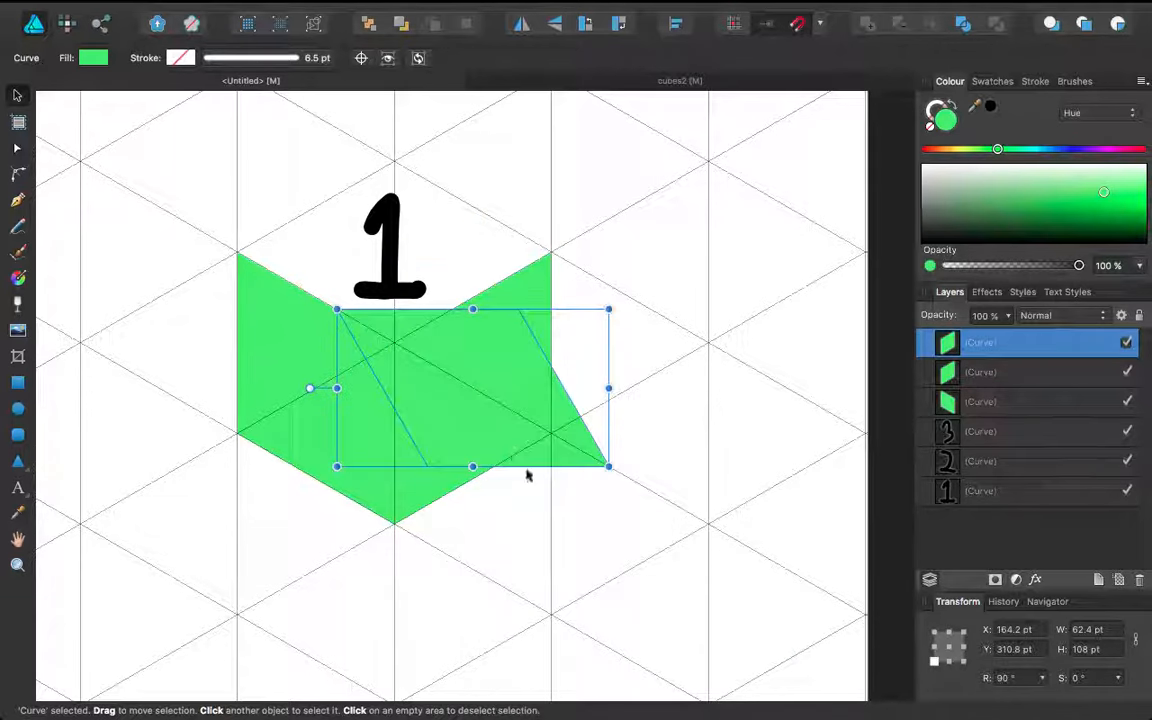
Move the rotated copy so its upper-left corner snaps to the left face's top-left corner on the grid
right_click(483, 390)
click(516, 406)
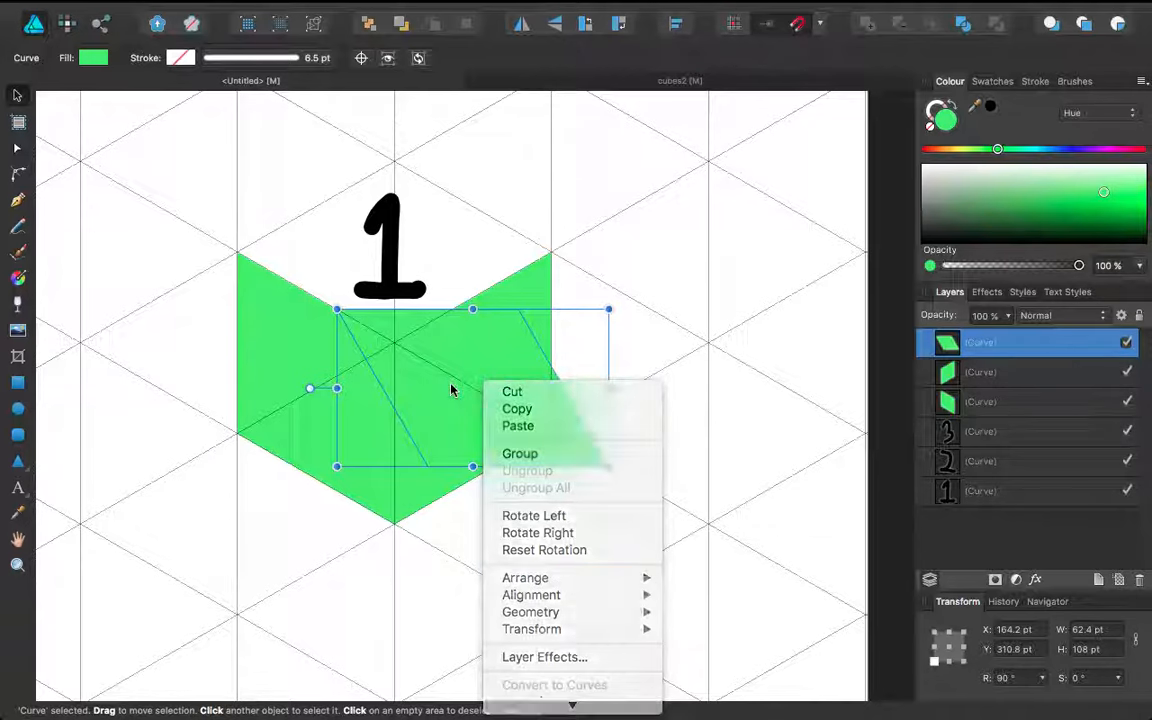
drag(485, 361, 334, 308)
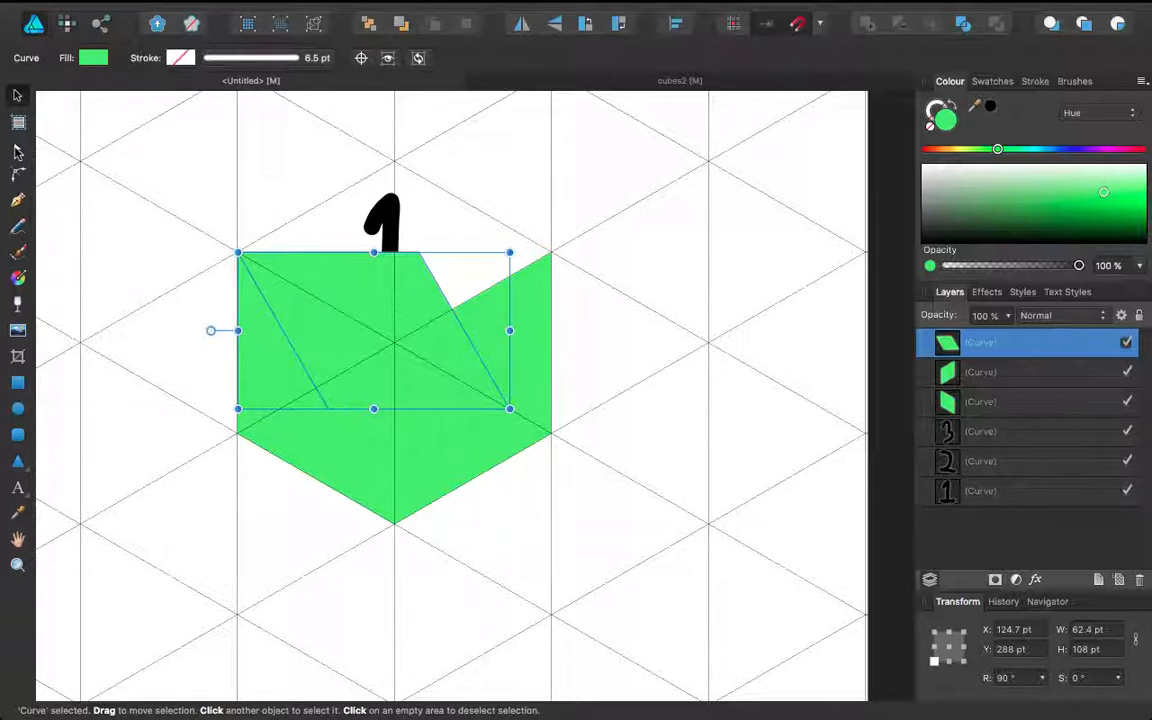
Reshape the copy into the cube's top face by snapping its other three nodes to the grid intersections at the apex, right corner and centre
click(17, 150)
drag(419, 252, 394, 160)
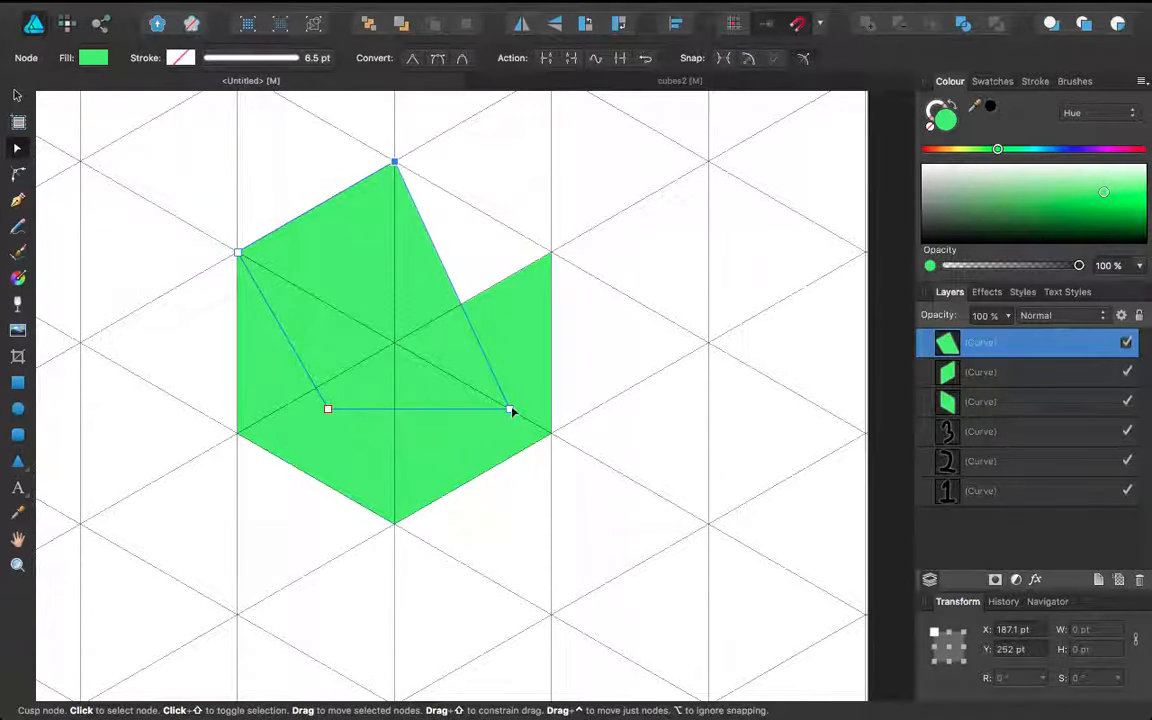
drag(510, 411, 551, 252)
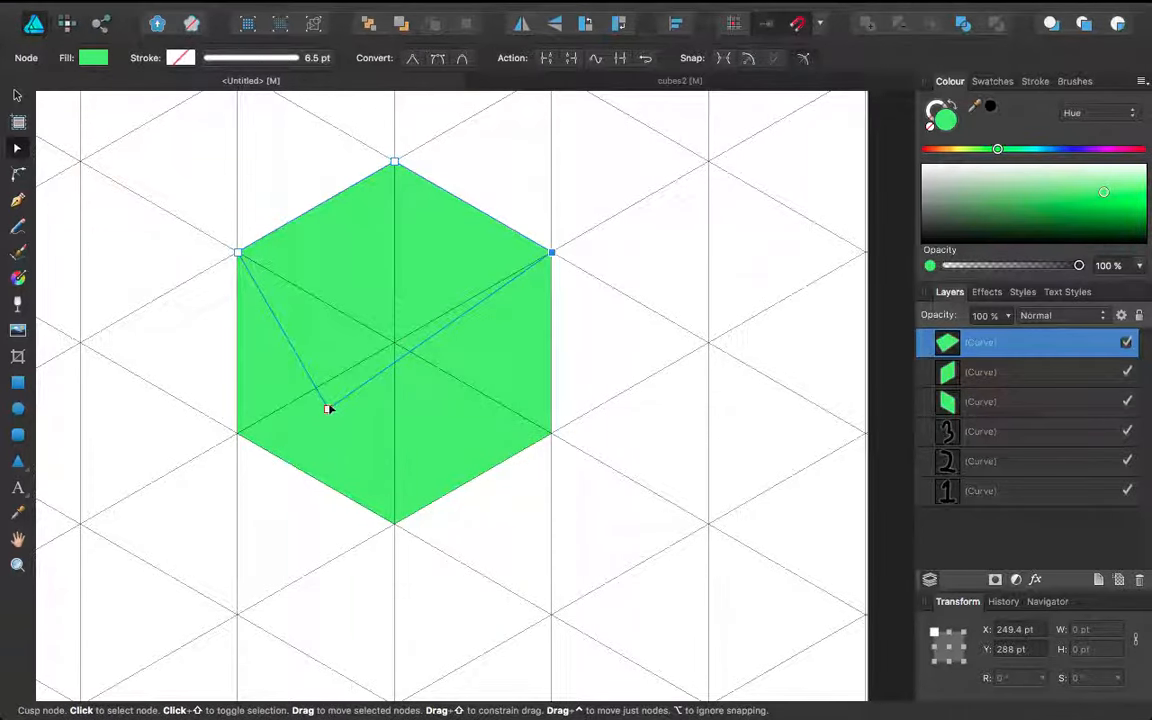
drag(329, 410, 396, 343)
scroll(396, 343, up, 10)
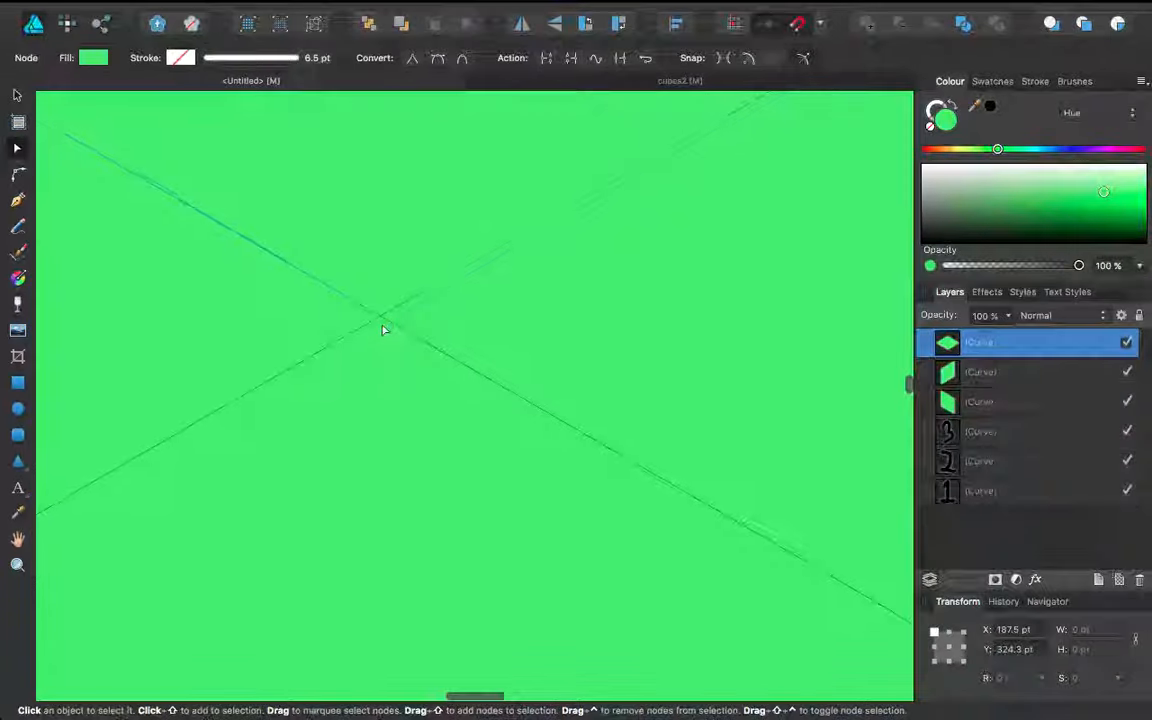
drag(390, 331, 387, 328)
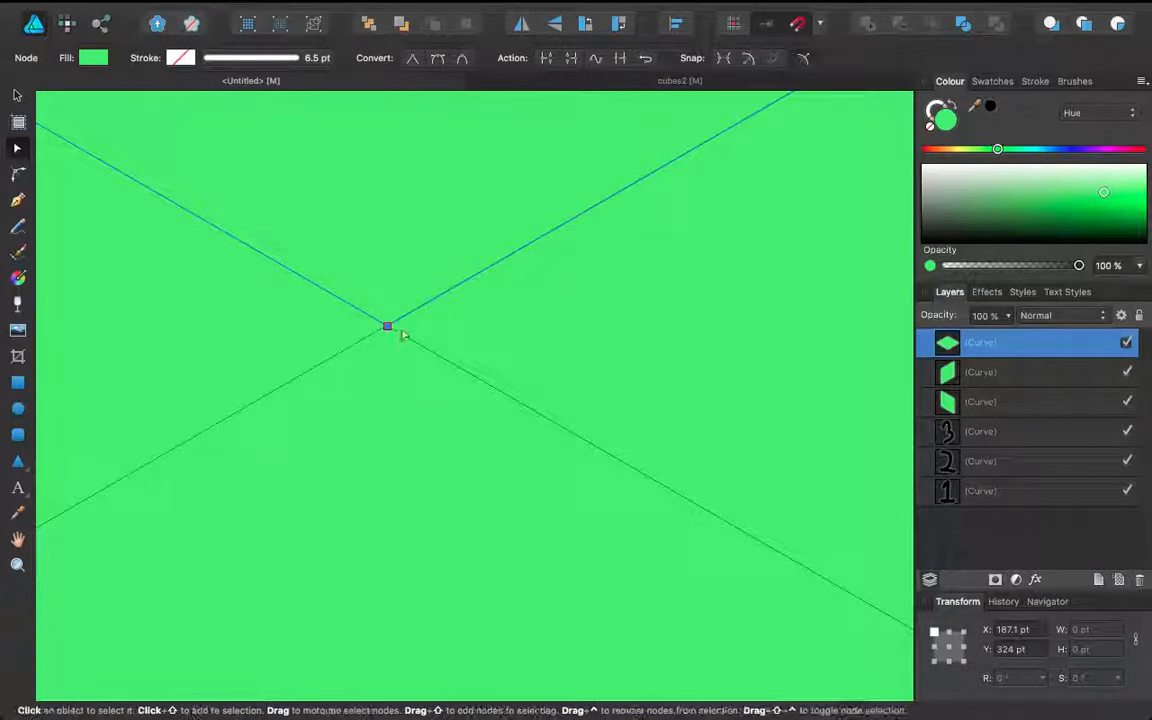
scroll(401, 332, down, 3)
scroll(381, 333, up, 3)
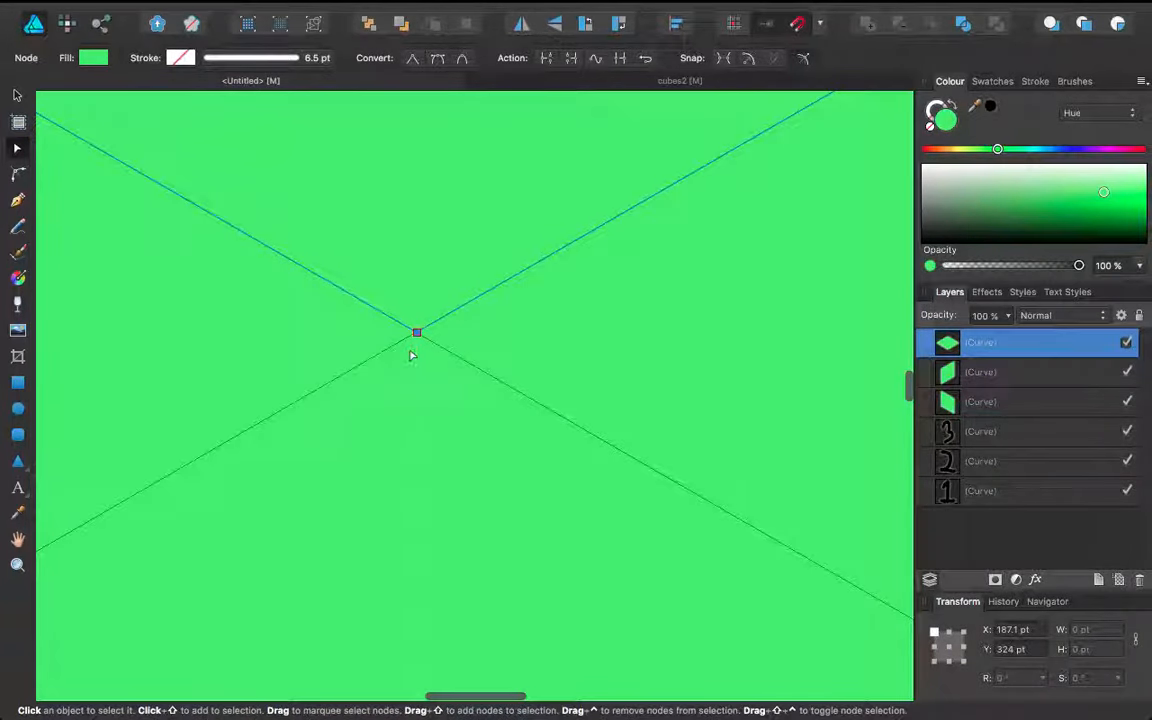
scroll(411, 340, down, 3)
scroll(411, 355, up, 1)
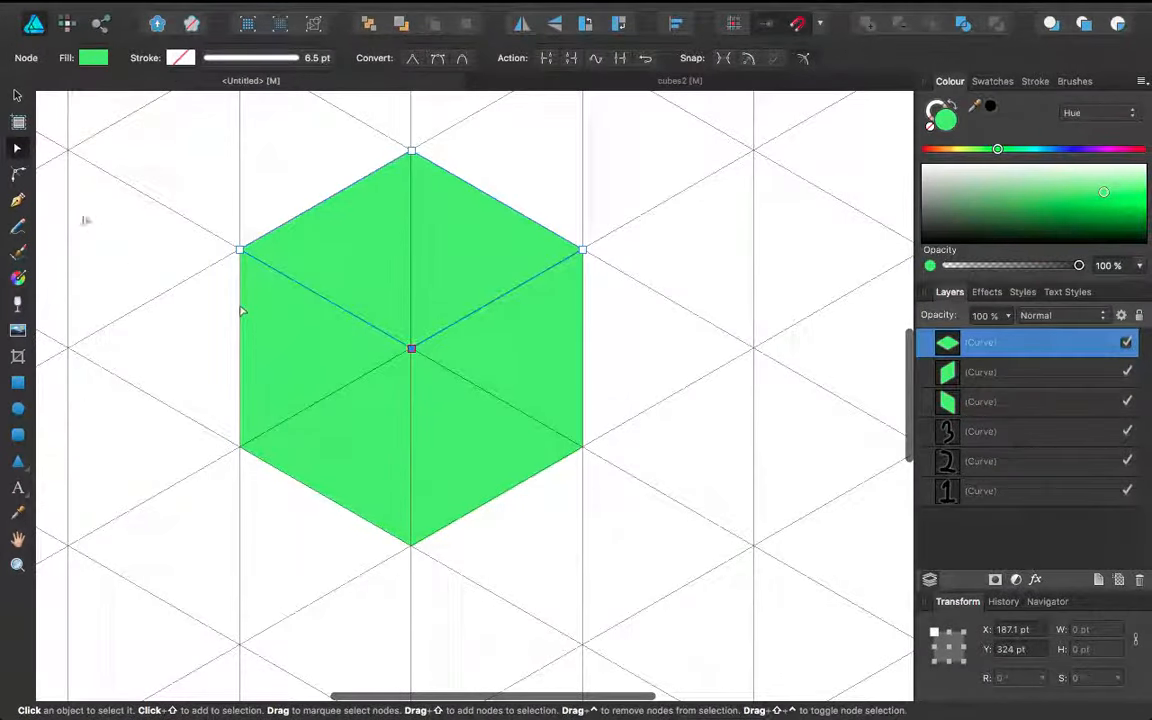
Recolour the cube's top face with a dark green fill
click(17, 95)
click(136, 207)
click(394, 312)
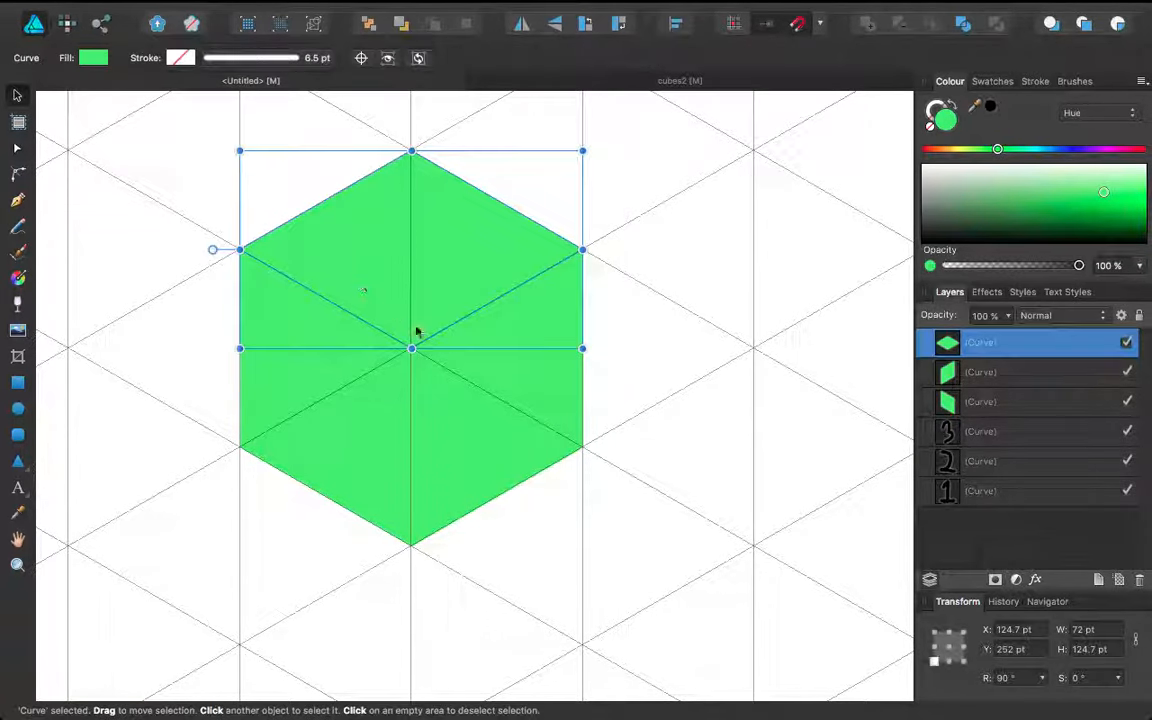
click(694, 252)
click(443, 260)
drag(1104, 191, 1059, 222)
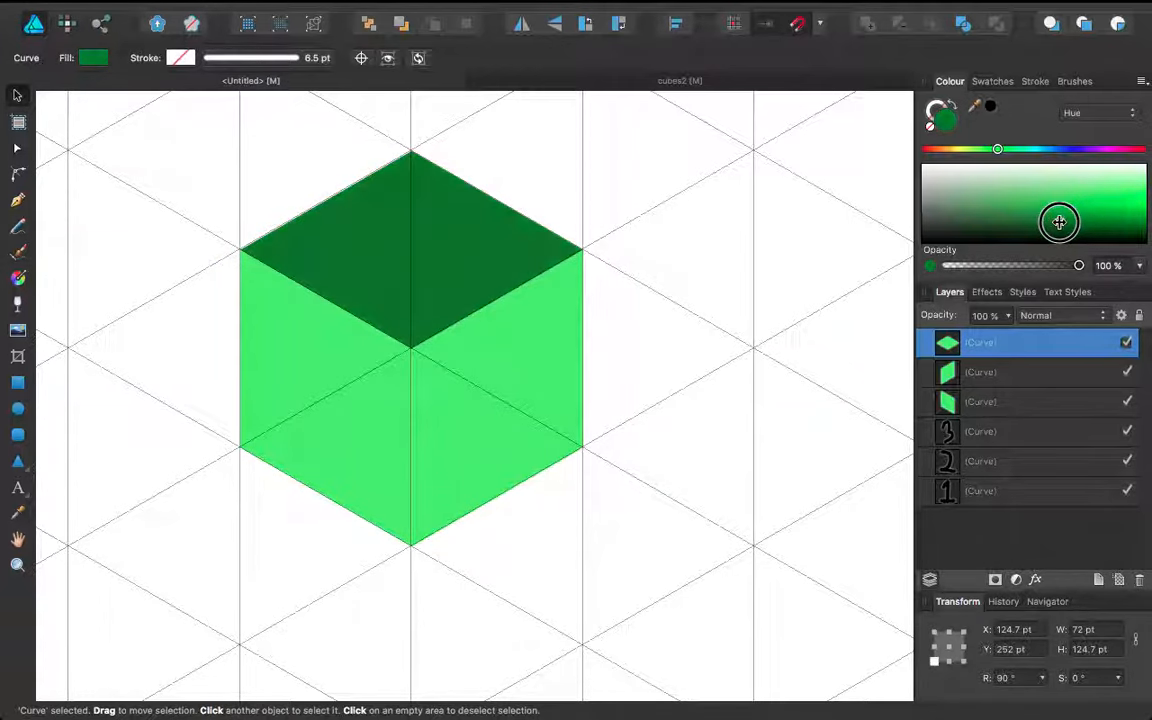
click(568, 380)
click(362, 282)
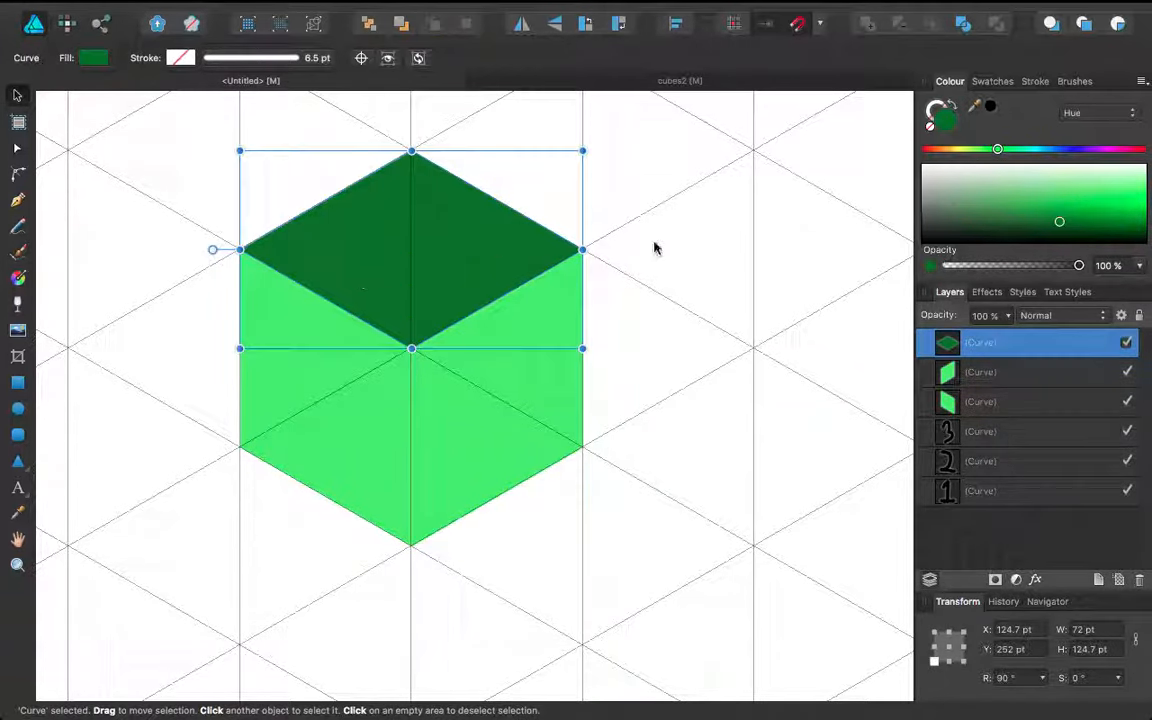
Recolour the cube's right face with a muted, mid-dark green fill
click(543, 420)
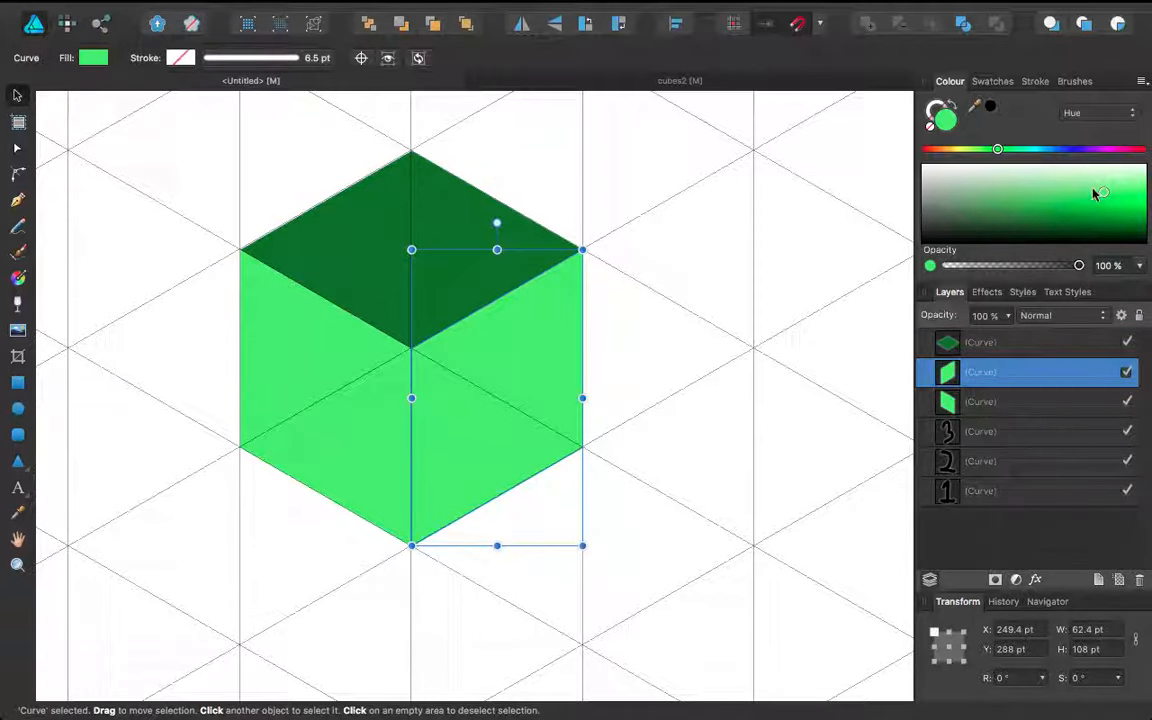
drag(1105, 200, 996, 208)
click(703, 372)
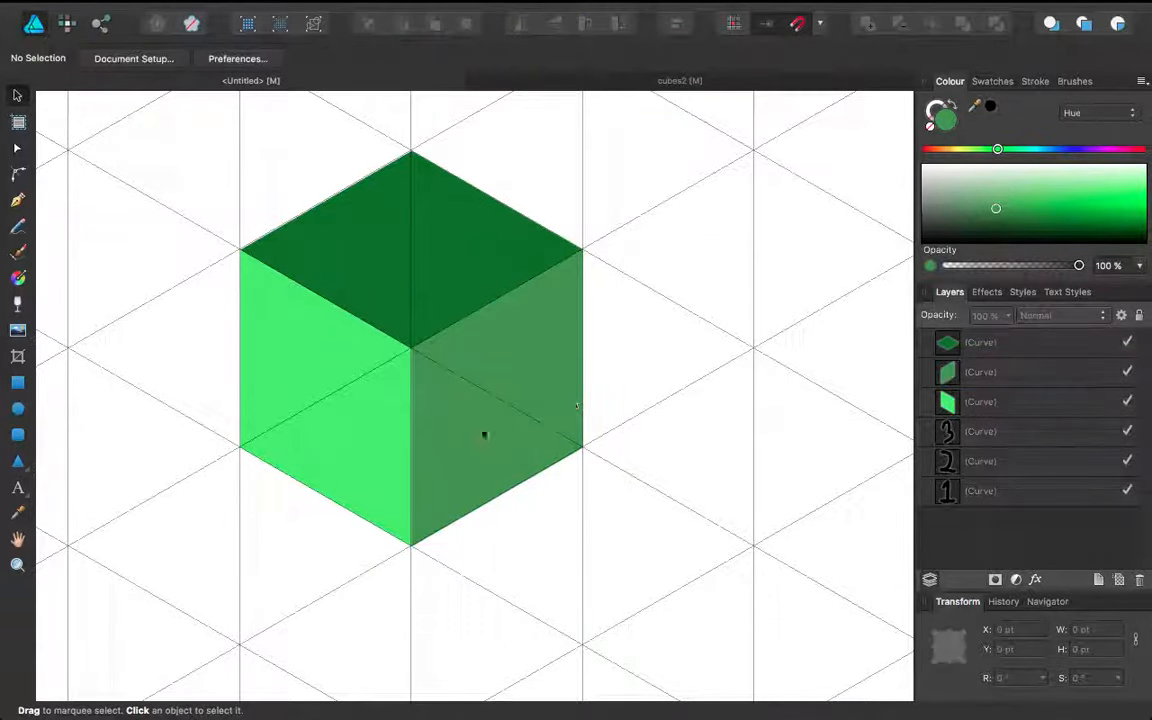
Hide the grid around the shaded cube
scroll(437, 454, down, 5)
scroll(437, 460, up, 4)
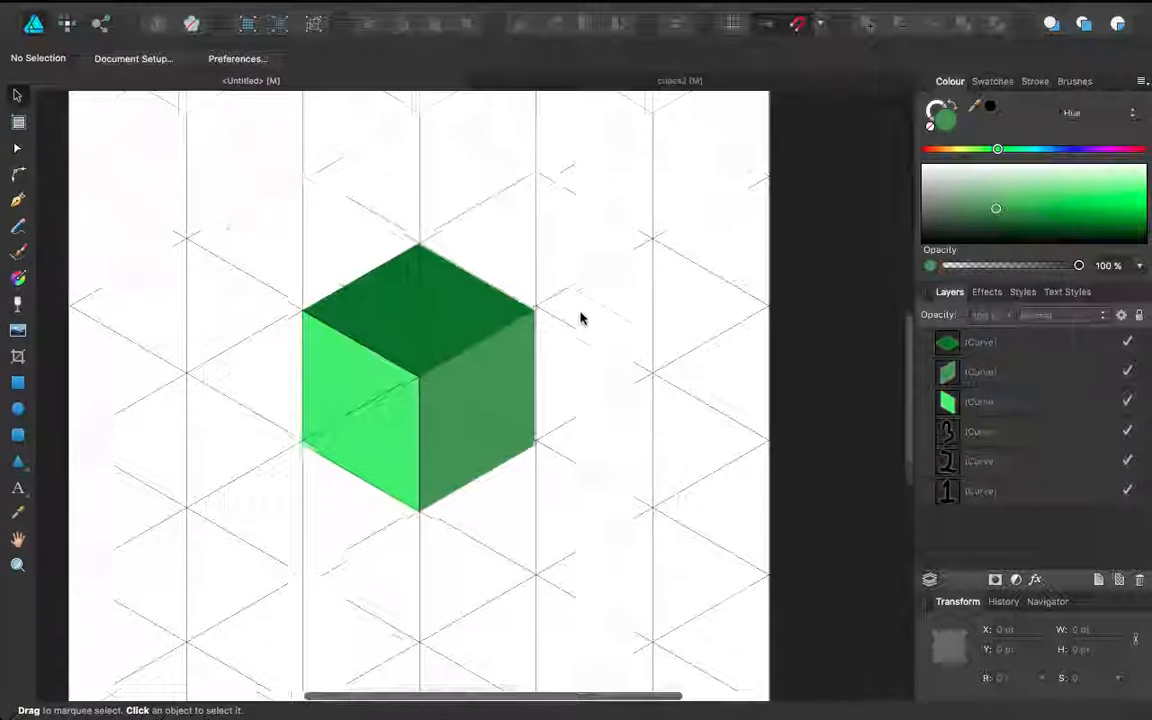
scroll(410, 330, up, 2)
scroll(373, 404, down, 3)
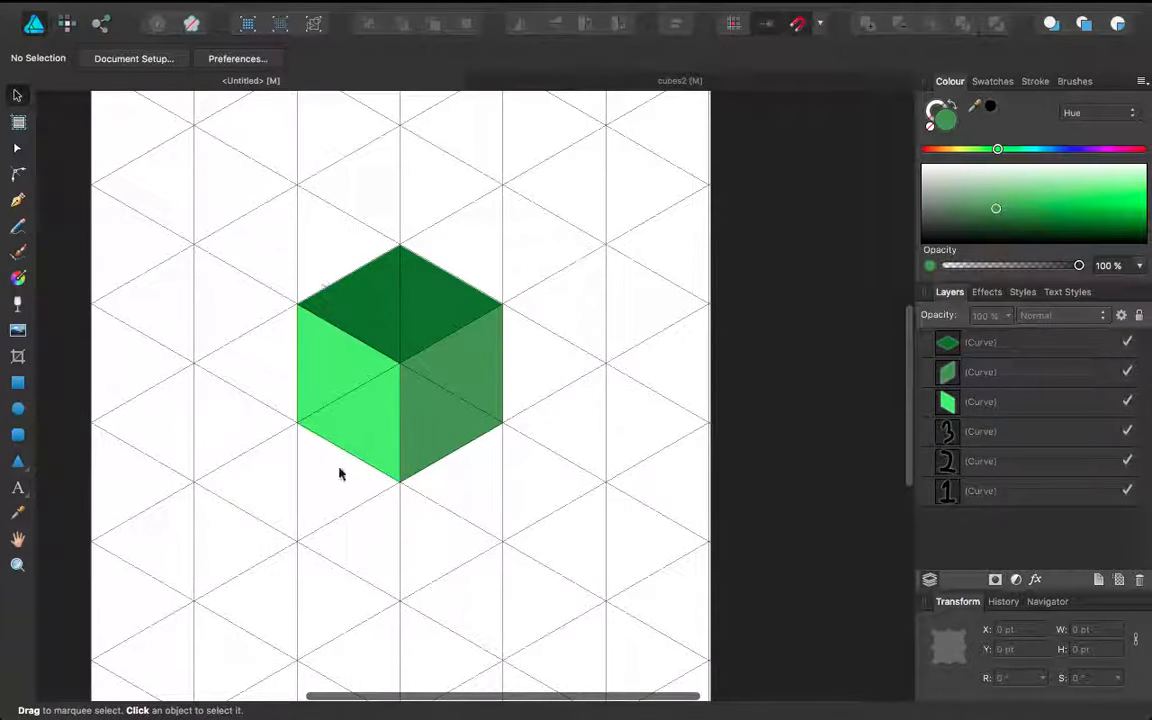
scroll(398, 275, up, 2)
scroll(394, 236, down, 3)
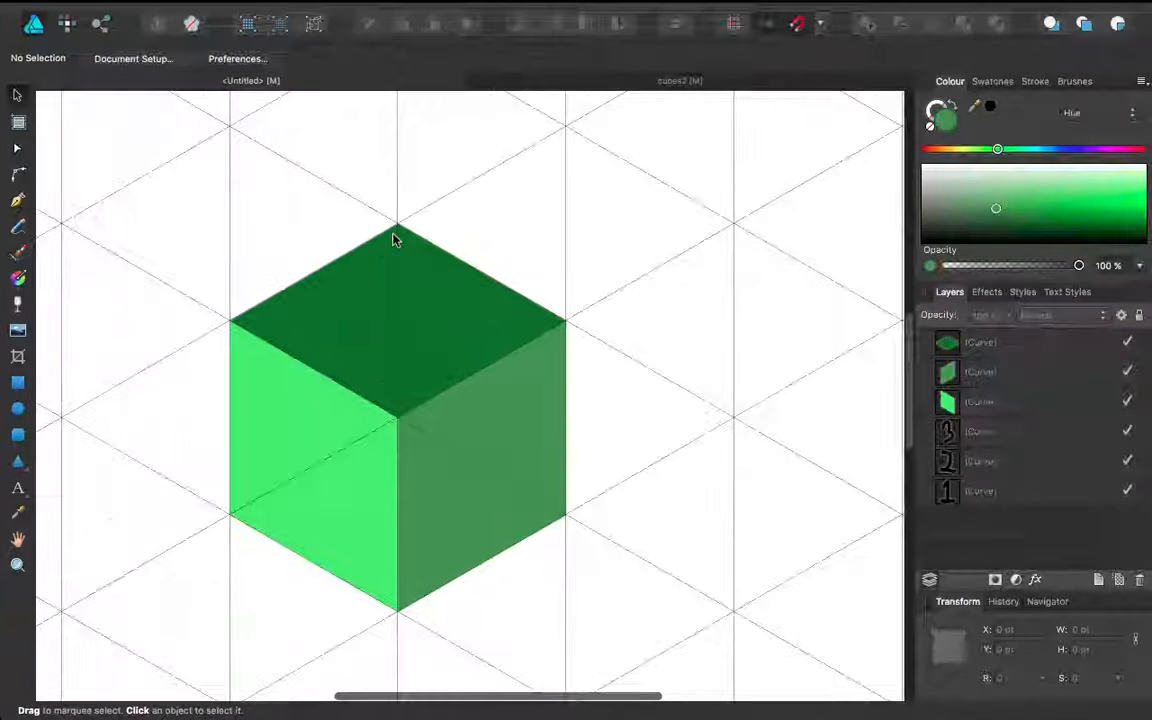
scroll(411, 349, down, 1)
scroll(376, 298, up, 2)
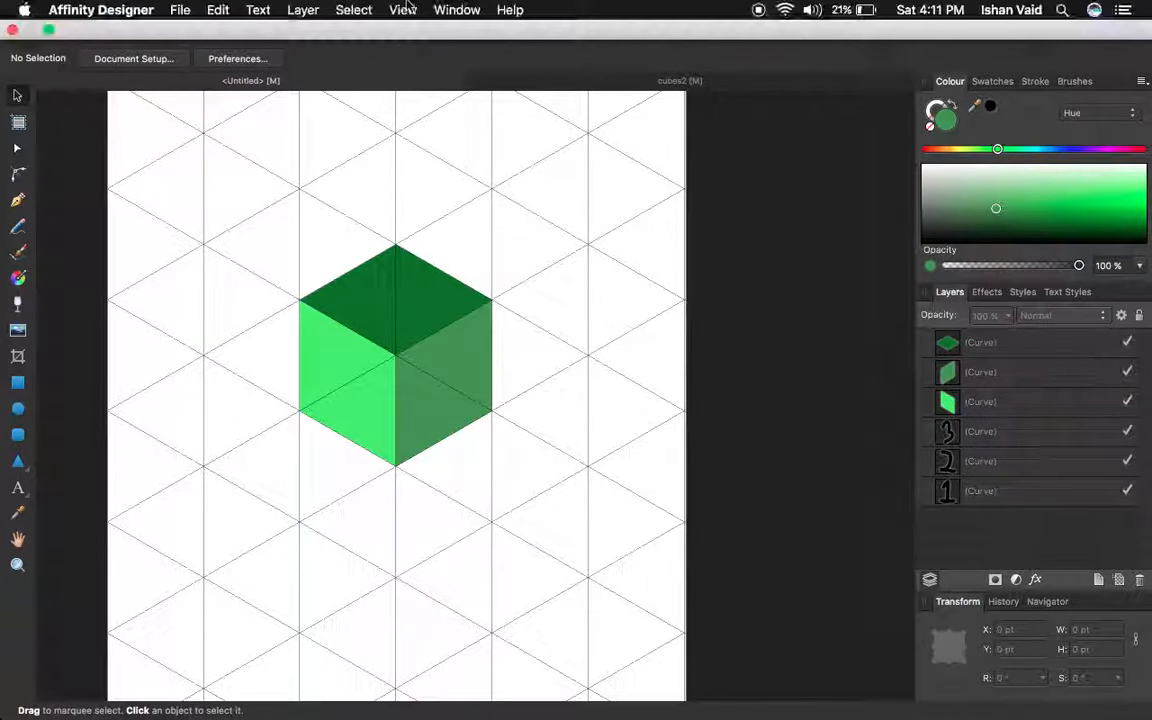
click(363, 12)
mouse_move(400, 12)
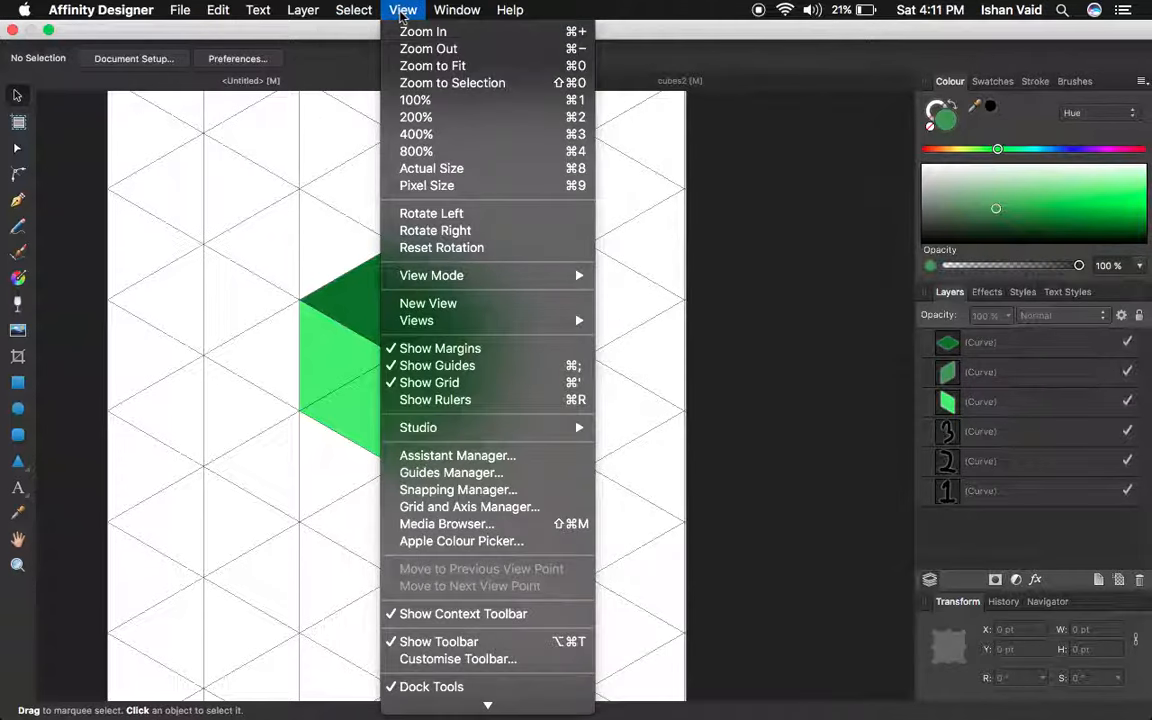
click(456, 384)
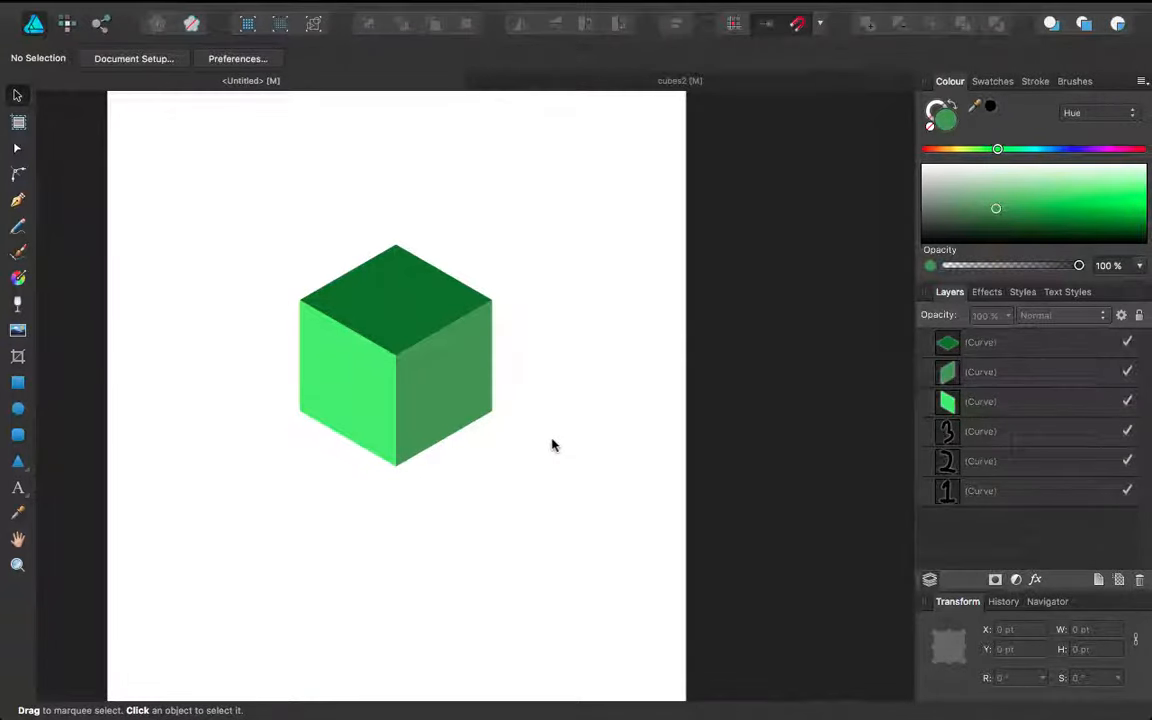
scroll(419, 398, down, 3)
scroll(419, 398, up, 5)
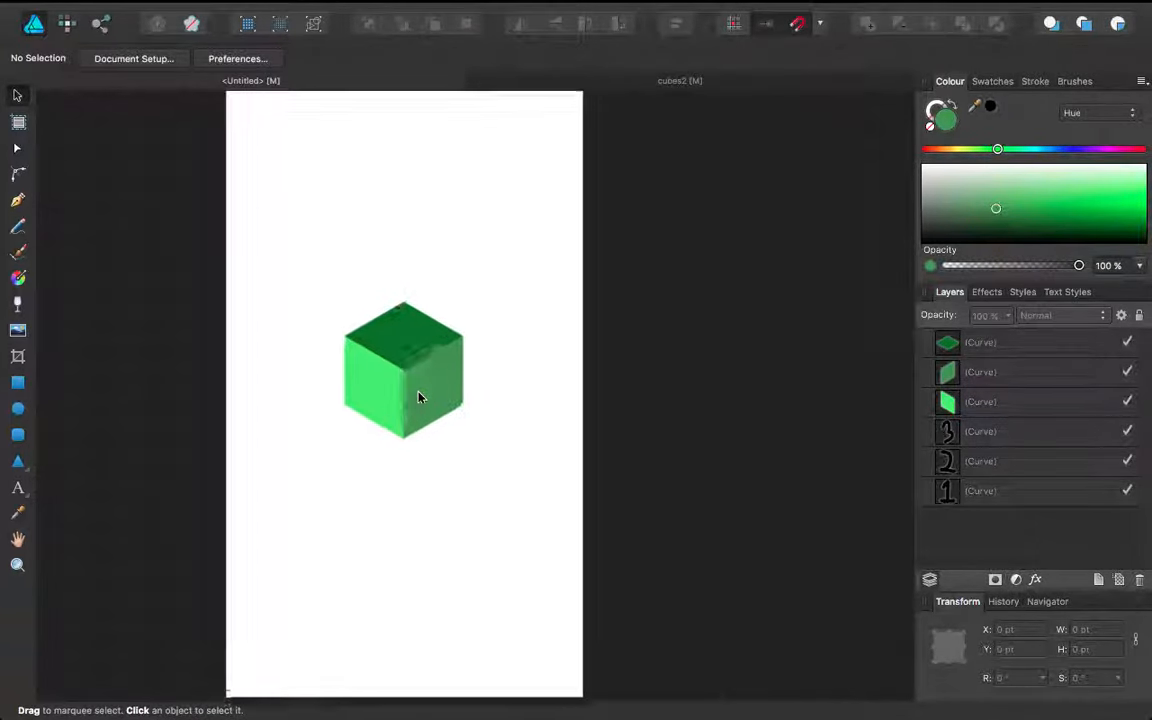
click(600, 82)
click(358, 84)
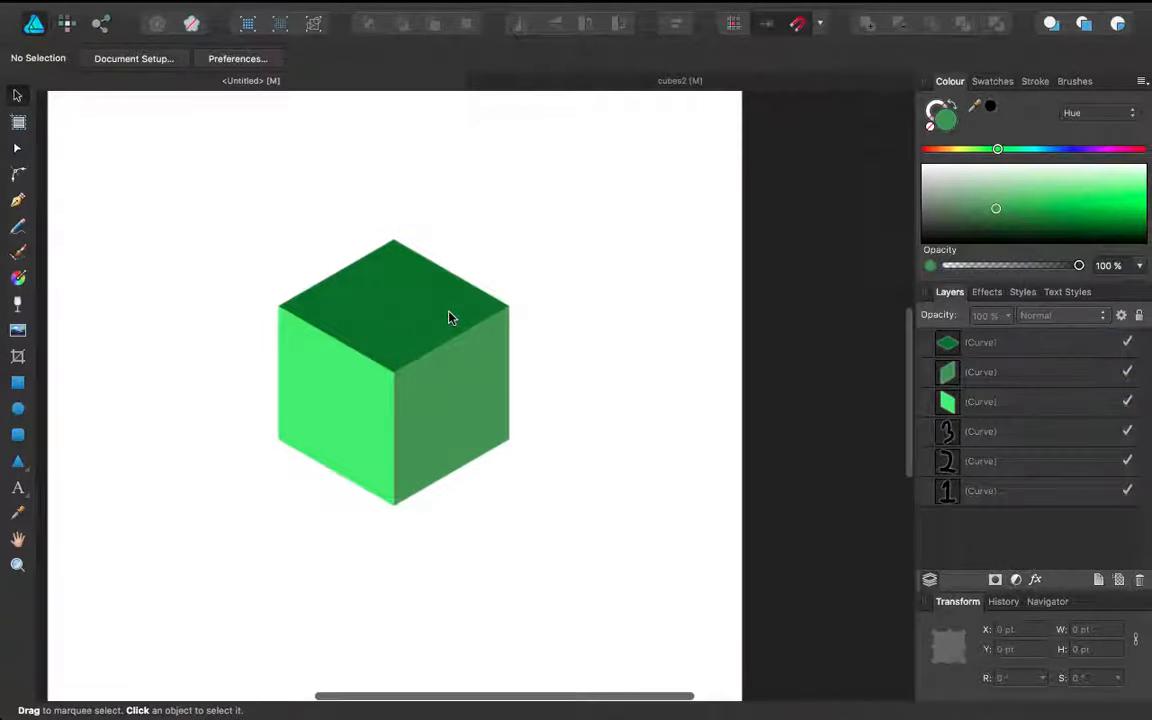
drag(200, 222, 580, 519)
click(554, 408)
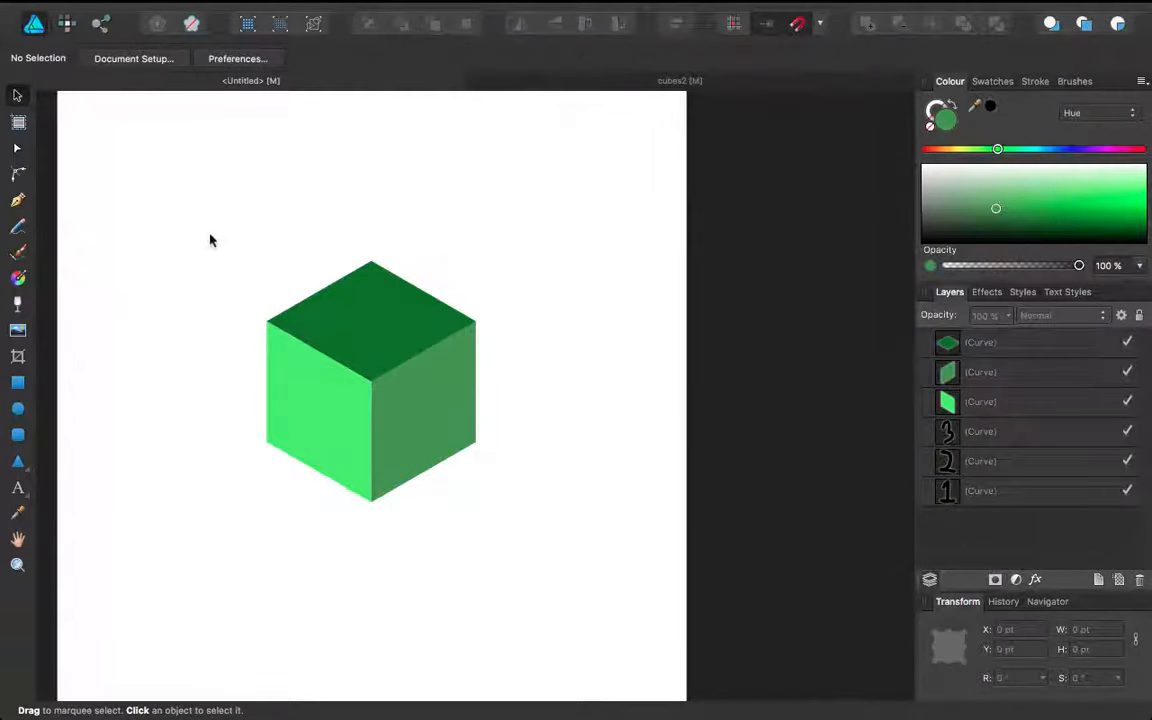
drag(212, 237, 560, 520)
click(535, 442)
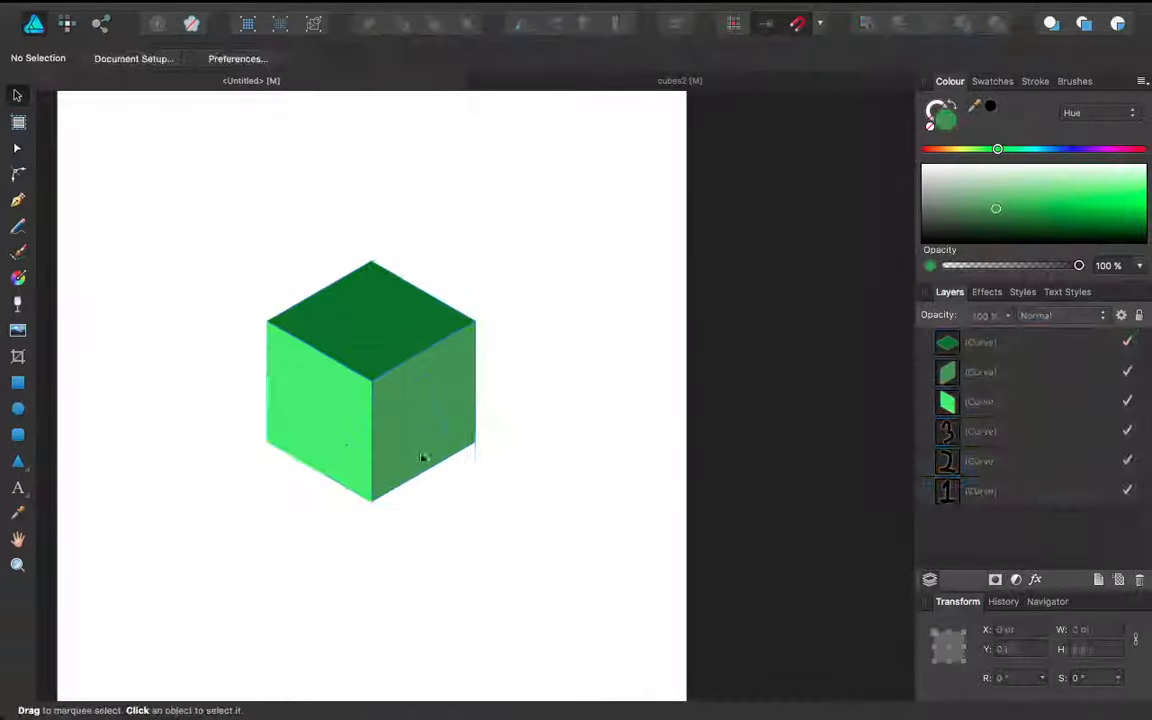
click(990, 433)
click(503, 460)
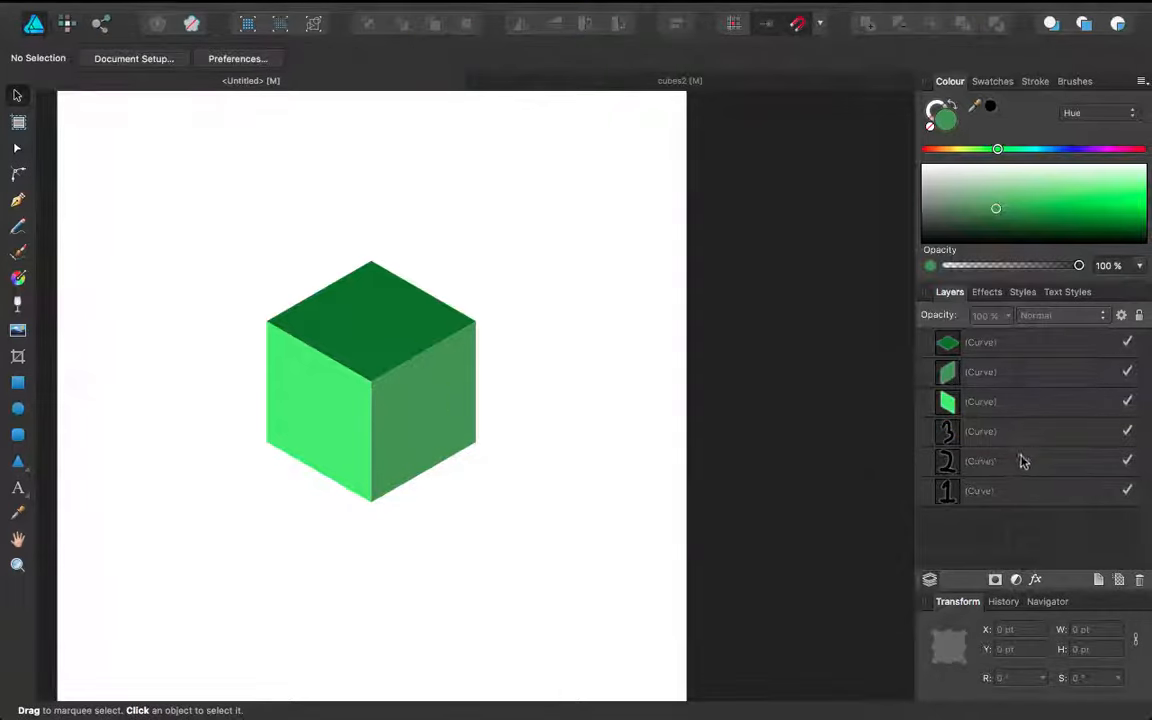
Nest the handwritten number 1 inside the top face's curve and inspect the nested layer
click(1021, 502)
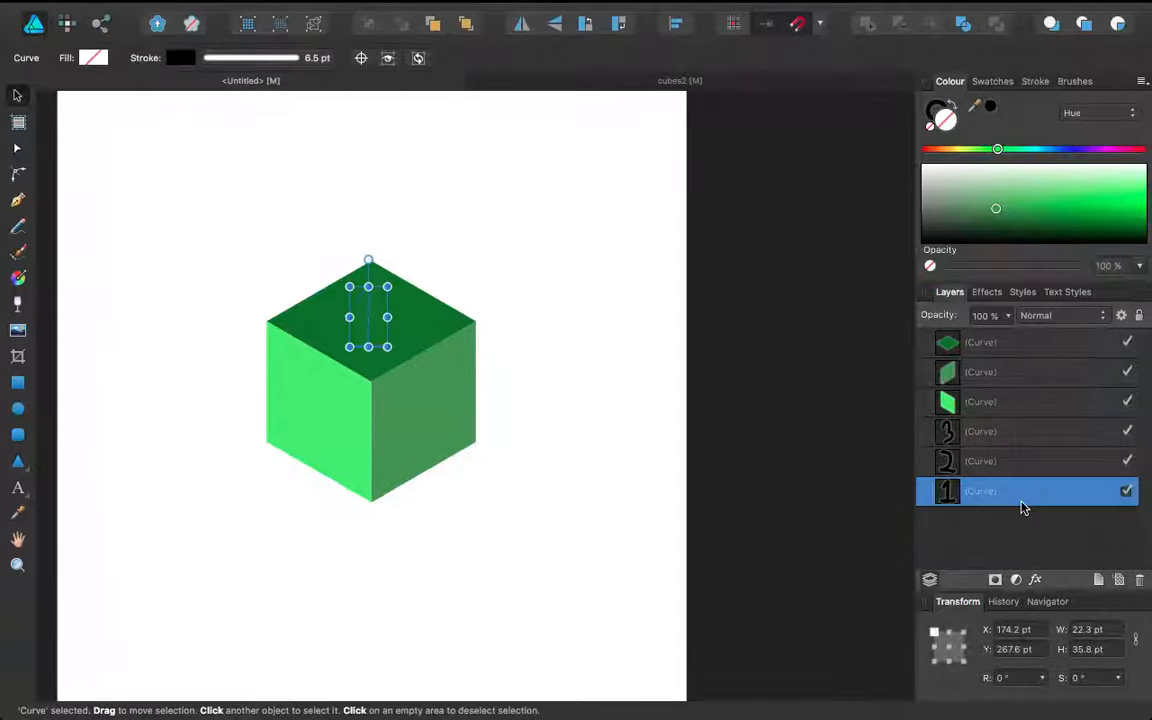
drag(1020, 496, 989, 518)
click(987, 512)
click(990, 500)
mouse_move(1010, 505)
mouse_down()
mouse_move(1008, 519)
mouse_move(1004, 397)
mouse_move(986, 353)
mouse_up()
click(588, 467)
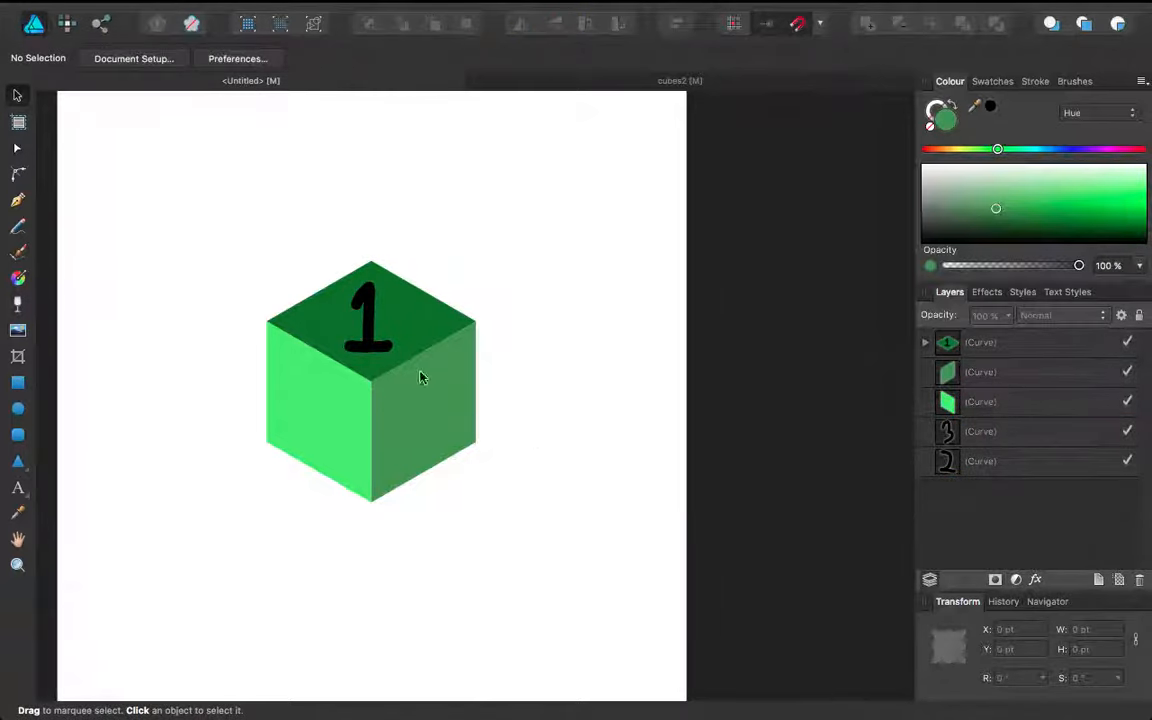
click(927, 344)
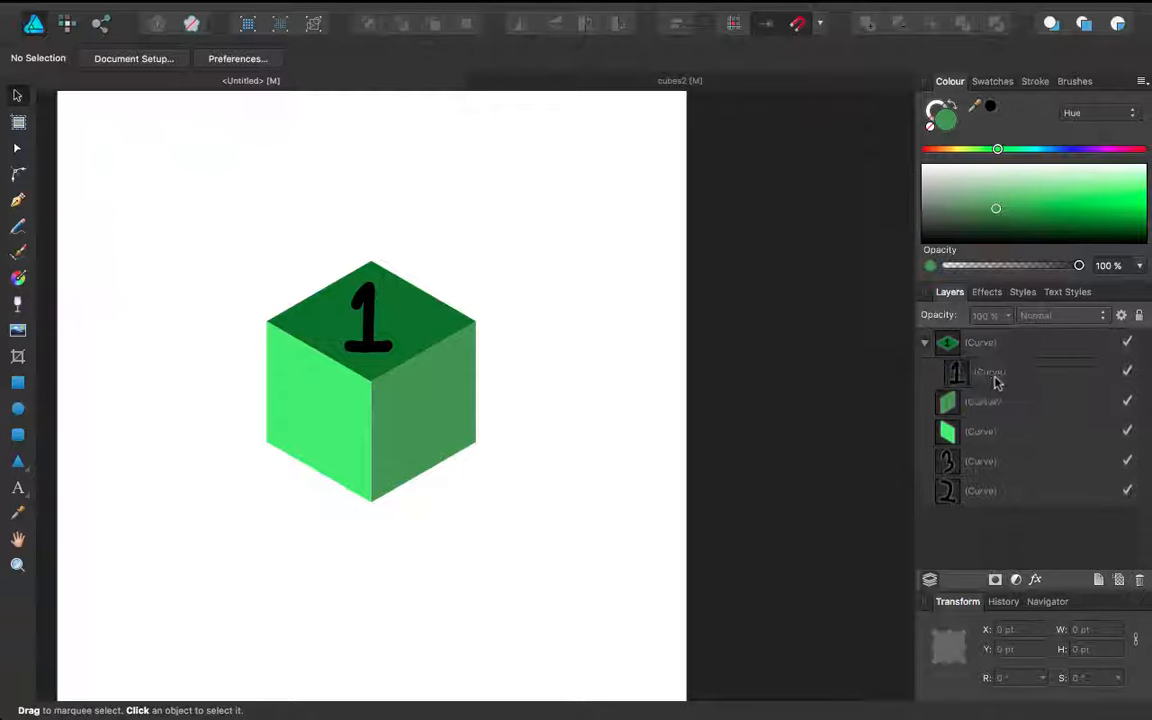
click(998, 369)
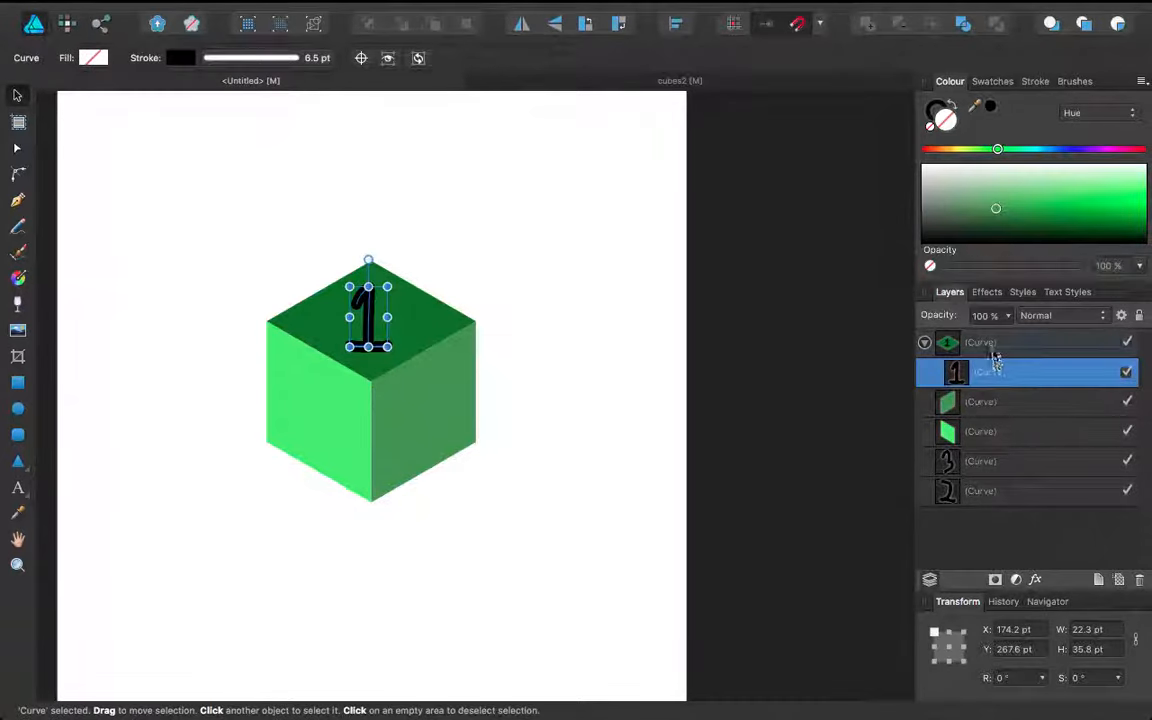
click(1012, 527)
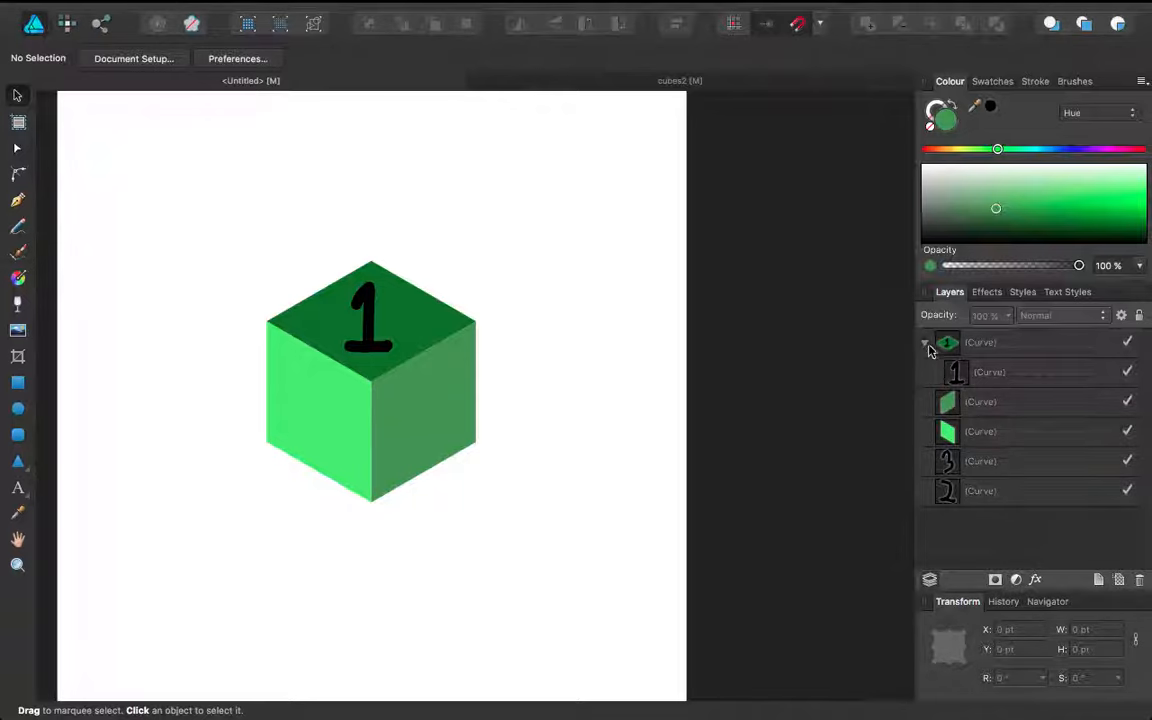
click(926, 343)
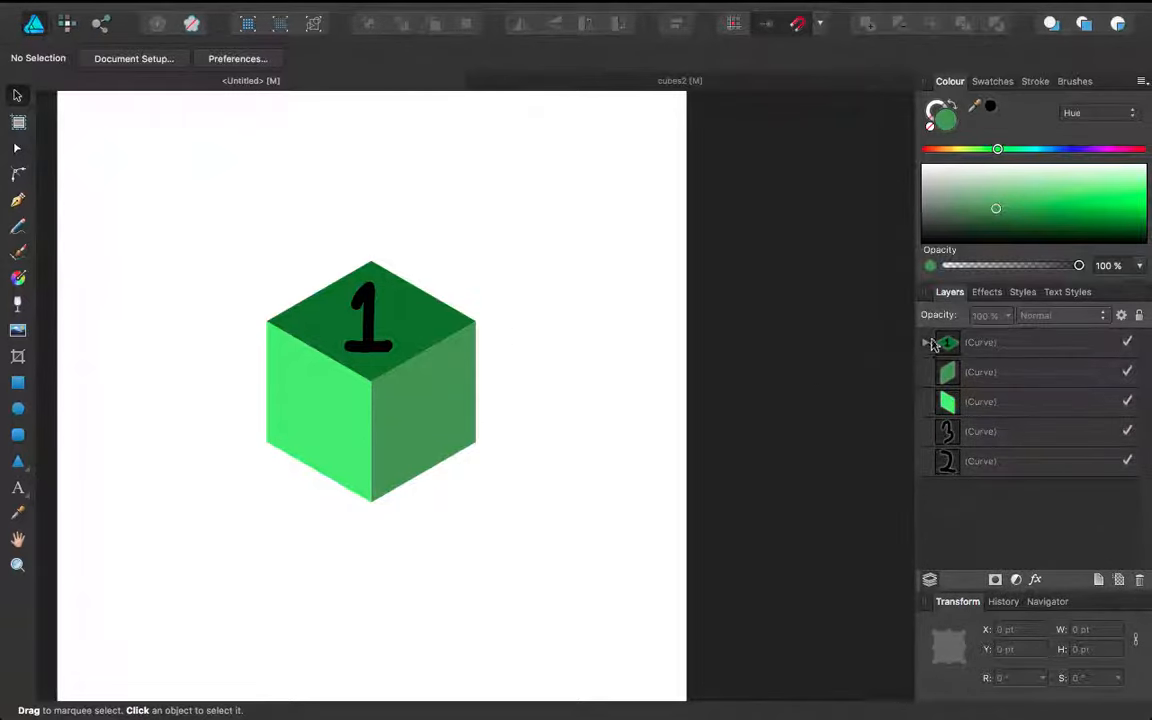
Delete the handwritten number curves 1, 2 and 3, leaving only the three cube faces
click(926, 343)
click(983, 373)
key(Delete)
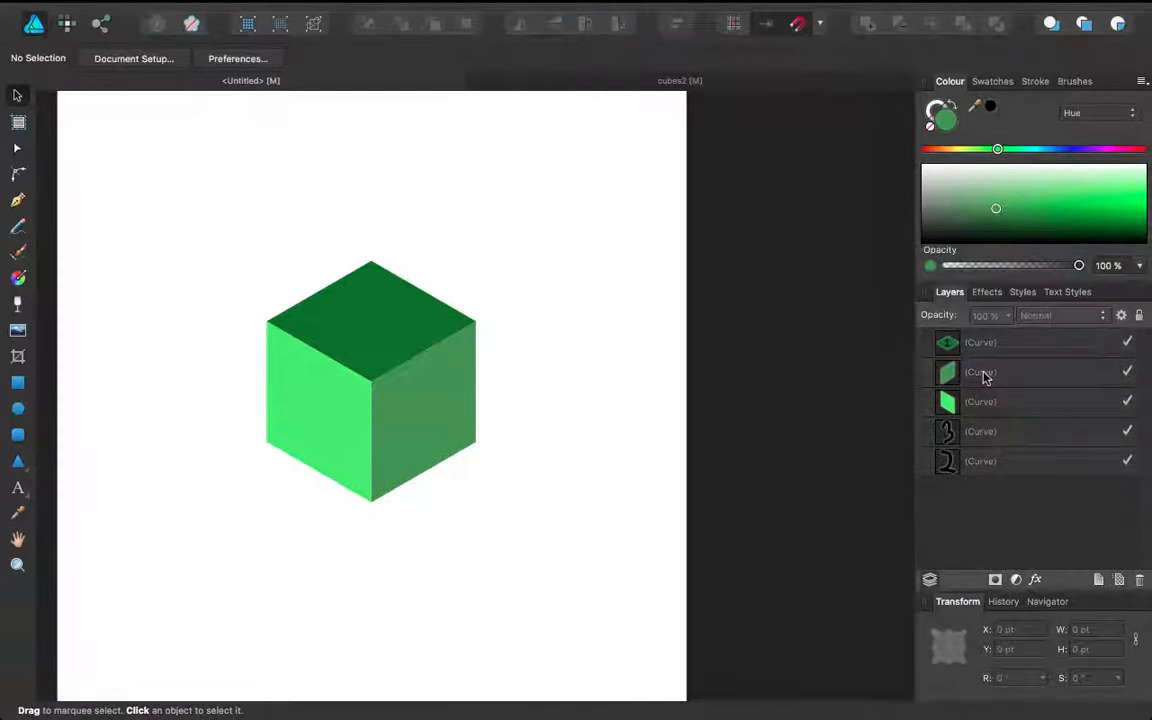
click(991, 437)
key(Delete)
click(1012, 432)
key(Delete)
click(380, 488)
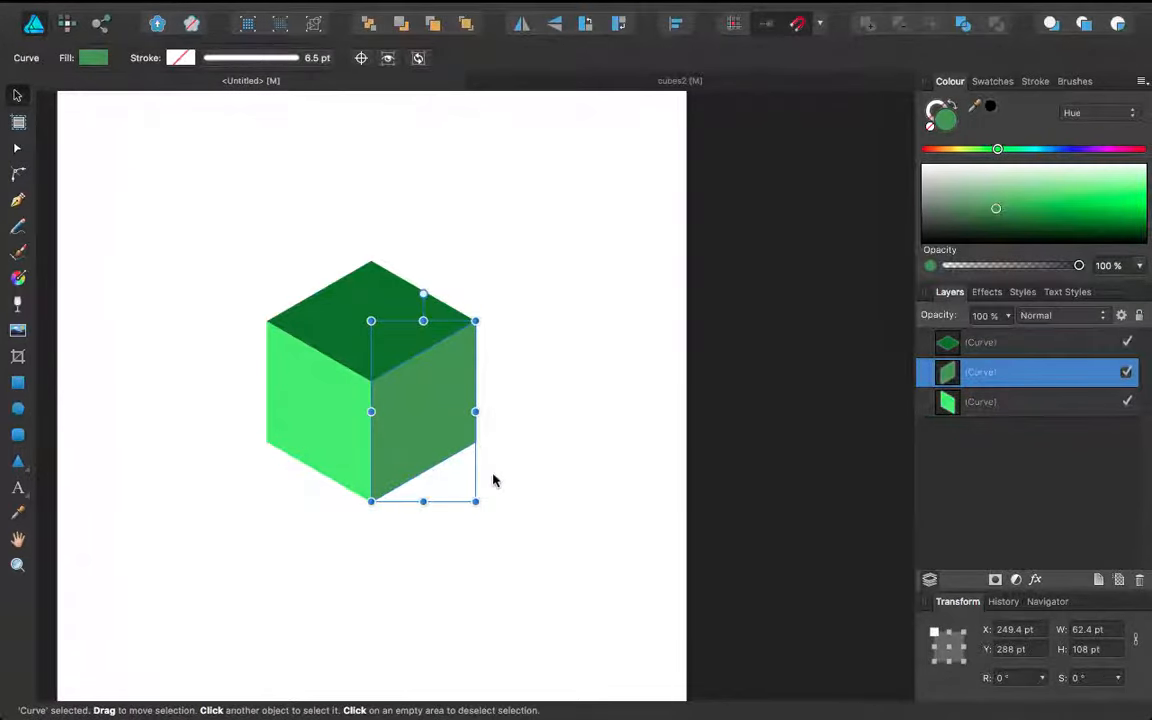
click(493, 481)
Select all three cube faces and apply a near-black stroke colour to outline them
scroll(311, 322, down, 2)
scroll(311, 322, up, 3)
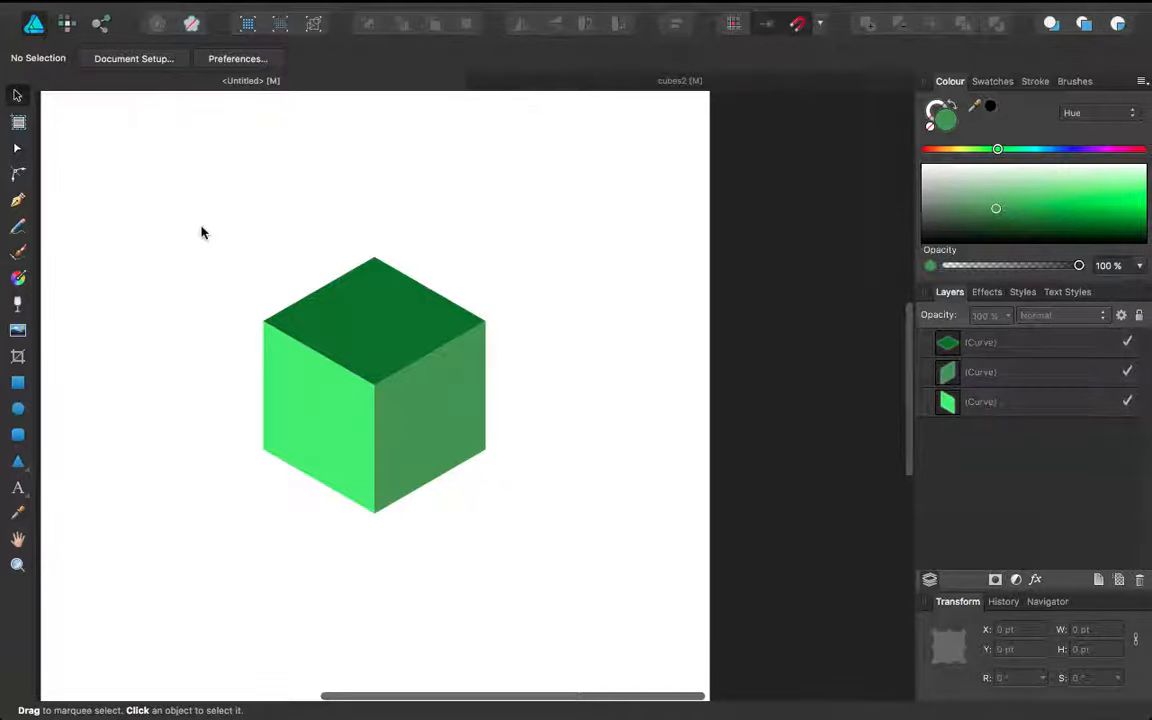
scroll(248, 355, up, 1)
scroll(232, 250, down, 1)
drag(225, 184, 565, 530)
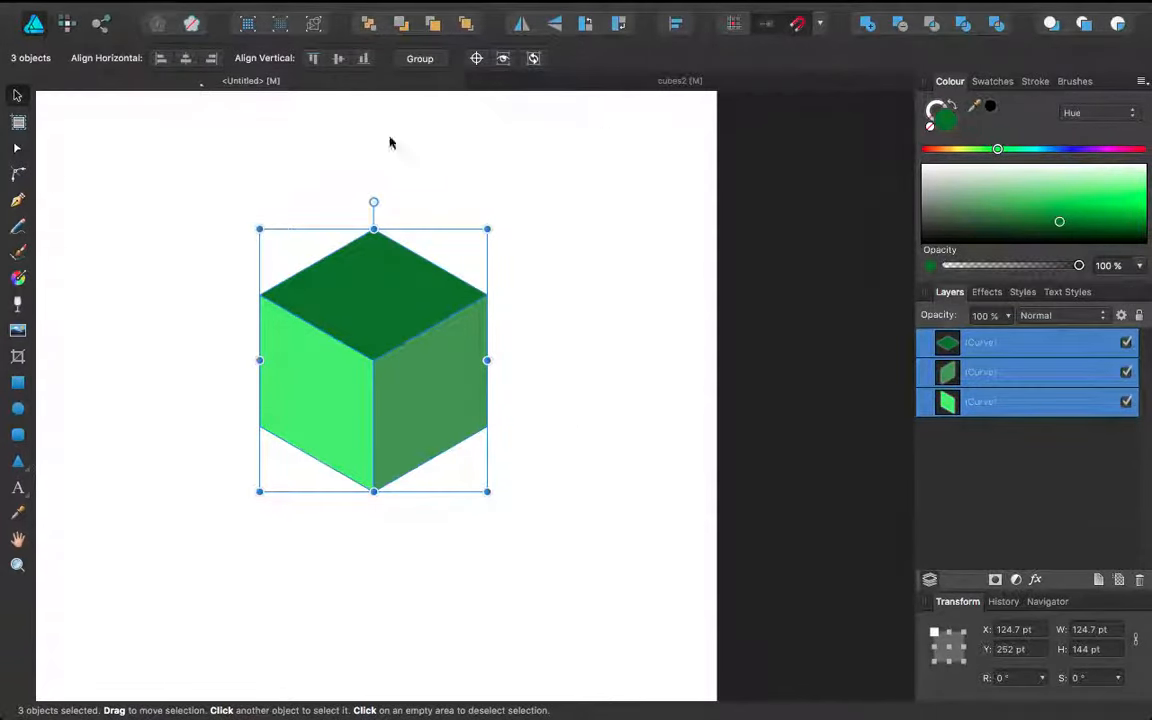
click(932, 113)
drag(1060, 228, 1024, 236)
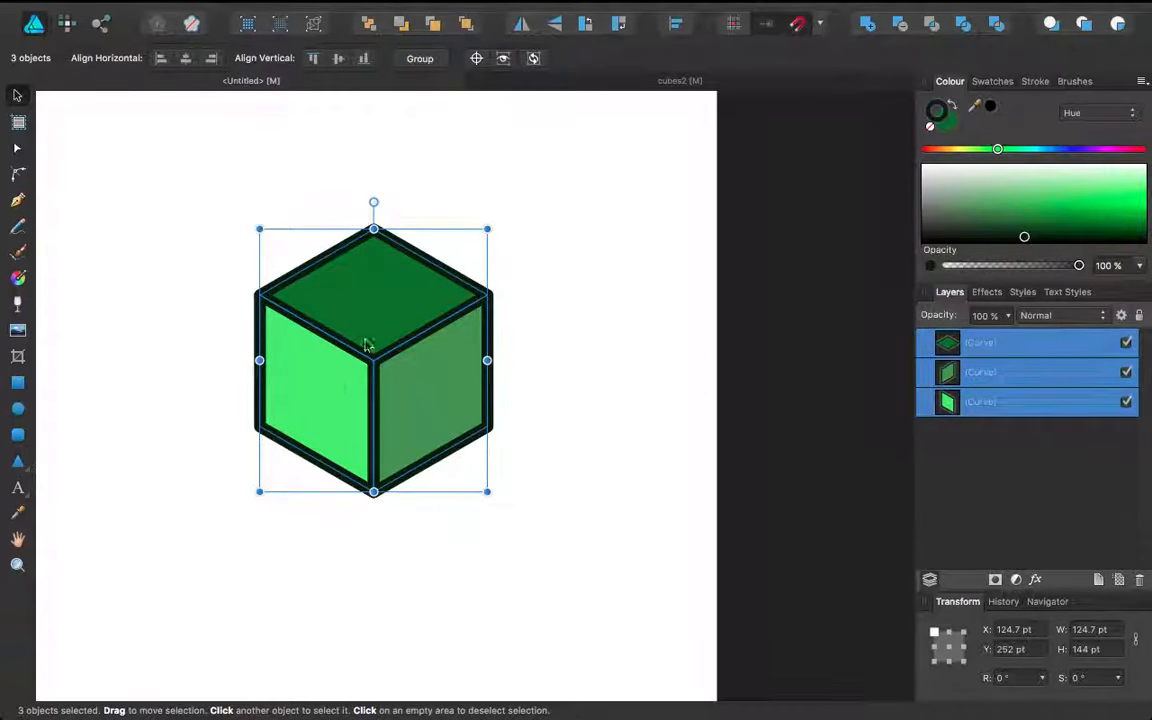
click(575, 368)
drag(195, 187, 527, 563)
click(563, 478)
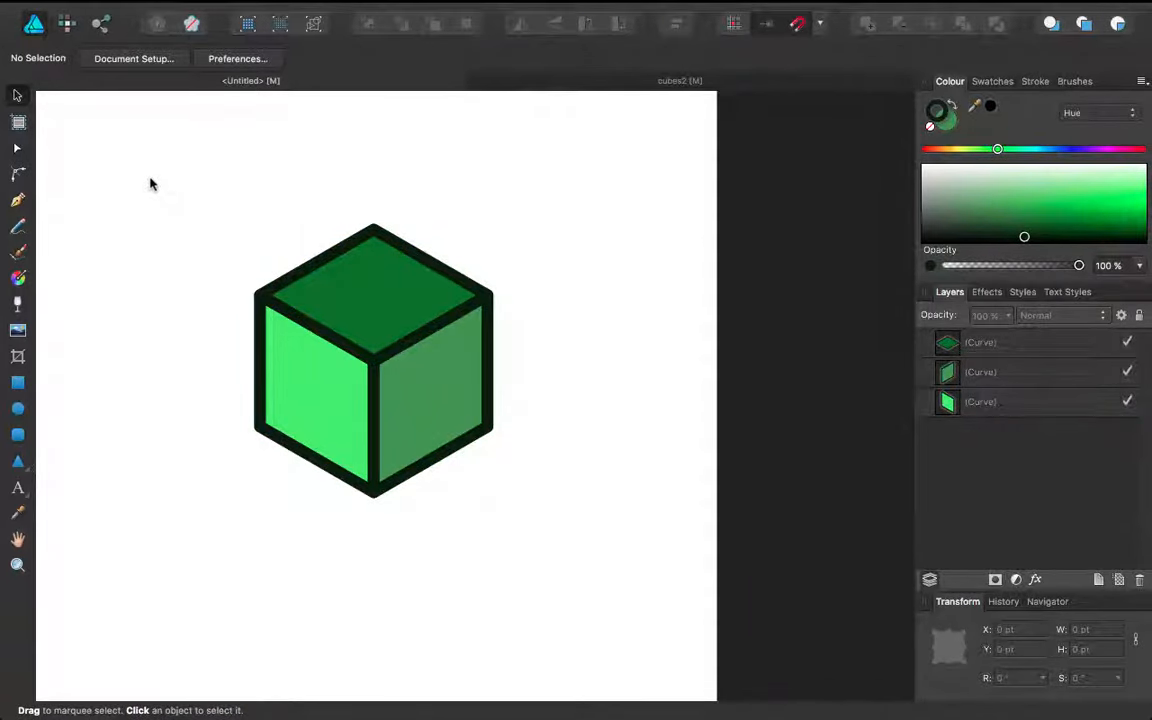
drag(150, 183, 510, 572)
click(607, 517)
scroll(406, 442, down, 2)
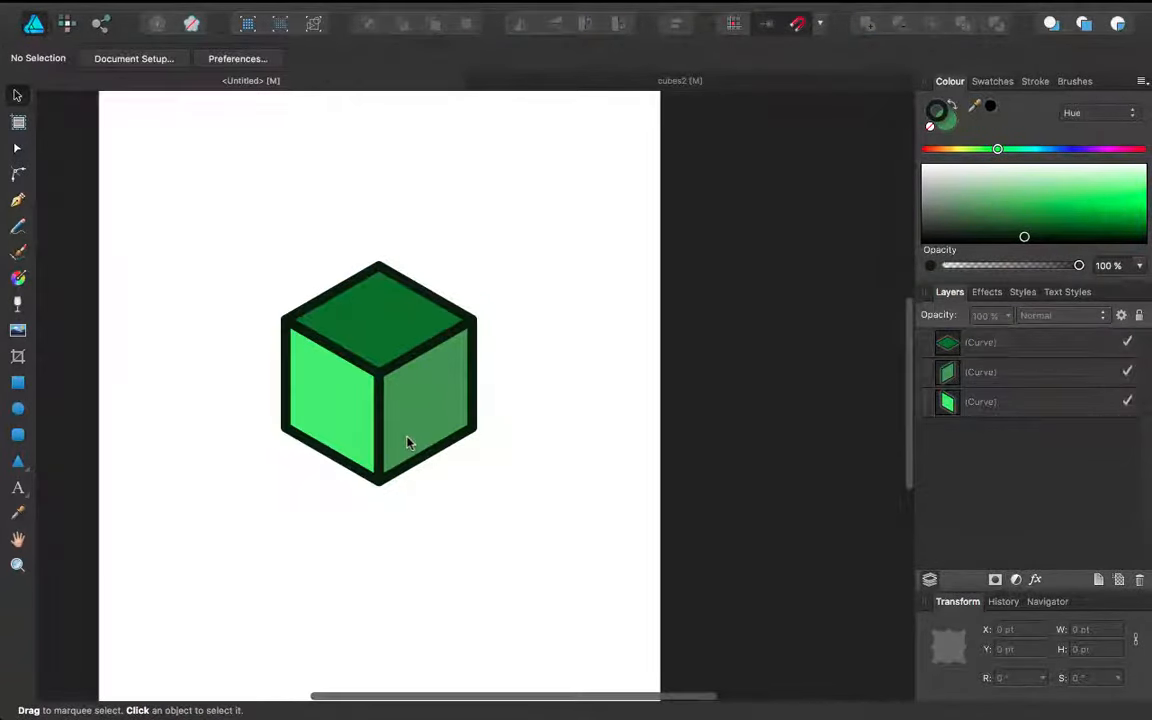
scroll(406, 442, up, 2)
drag(154, 183, 567, 568)
click(606, 322)
drag(580, 155, 121, 591)
click(326, 558)
scroll(332, 370, down, 1)
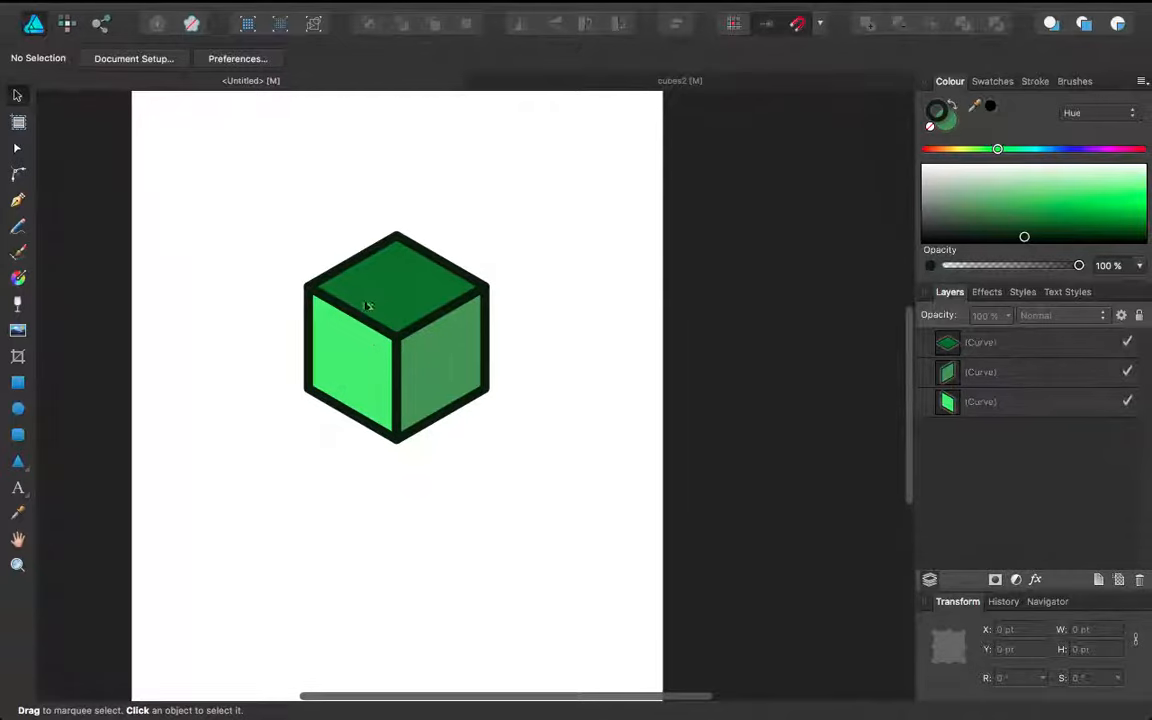
scroll(368, 309, down, 2)
scroll(366, 307, up, 2)
scroll(365, 307, up, 1)
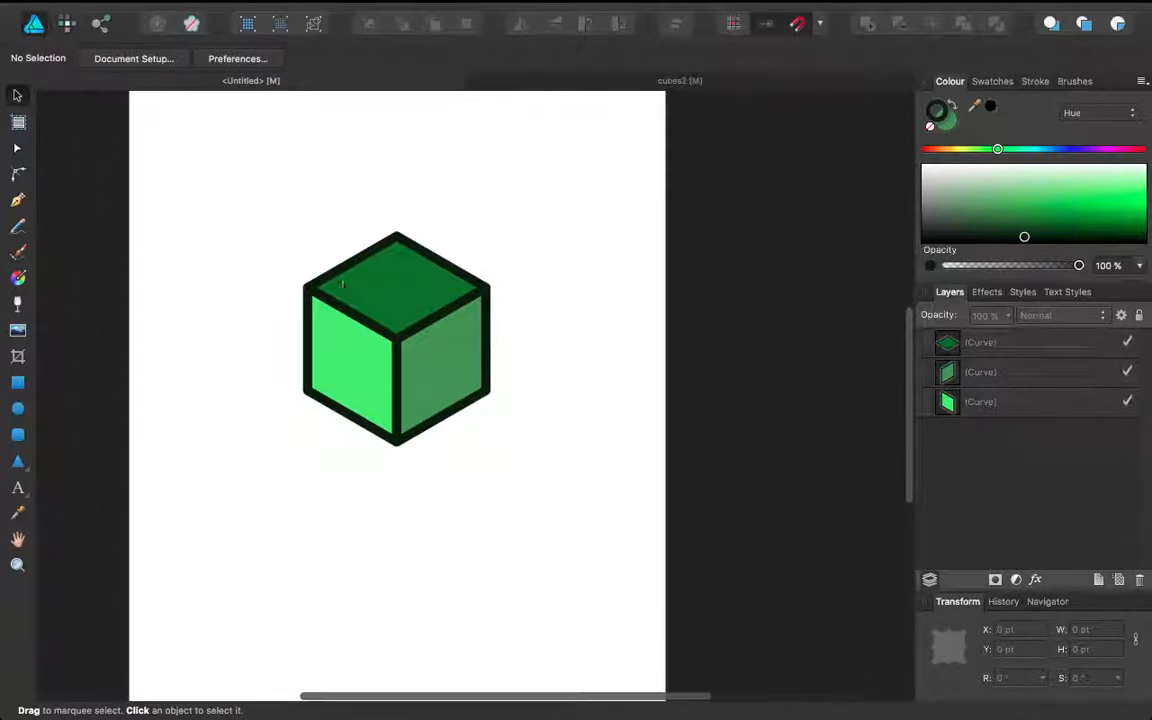
drag(221, 259, 599, 640)
click(566, 455)
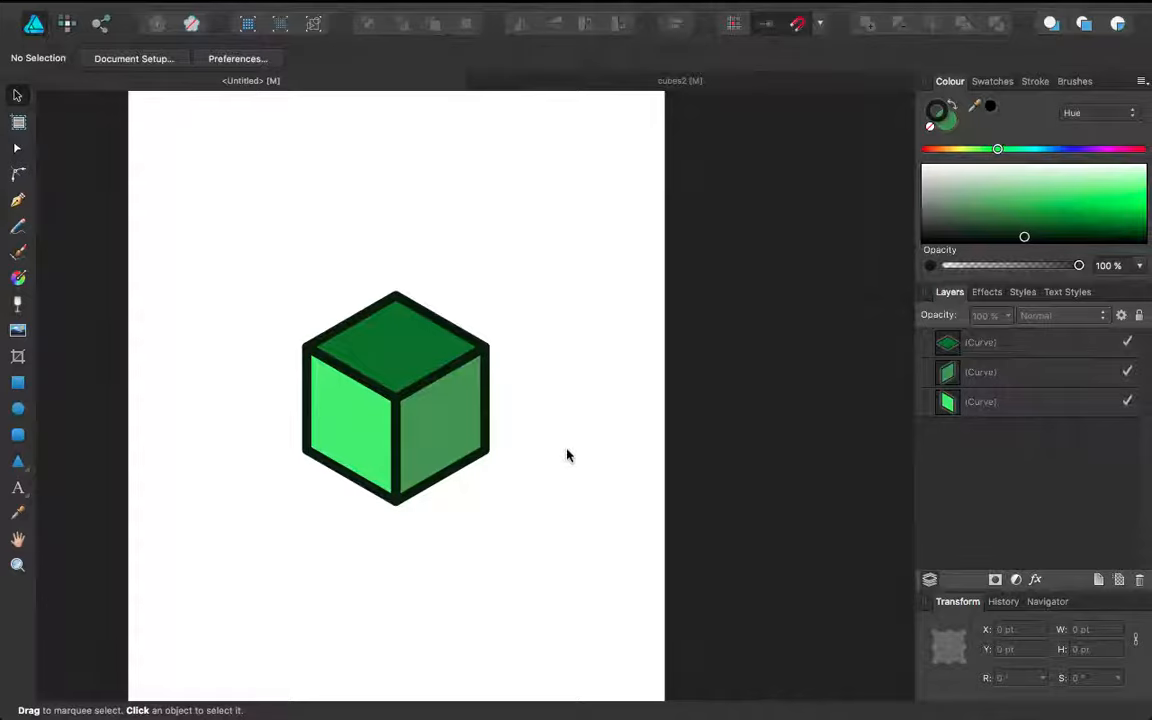
Look at the blue example cube in the cubes2 document and compare it with the outlined green cube
click(599, 82)
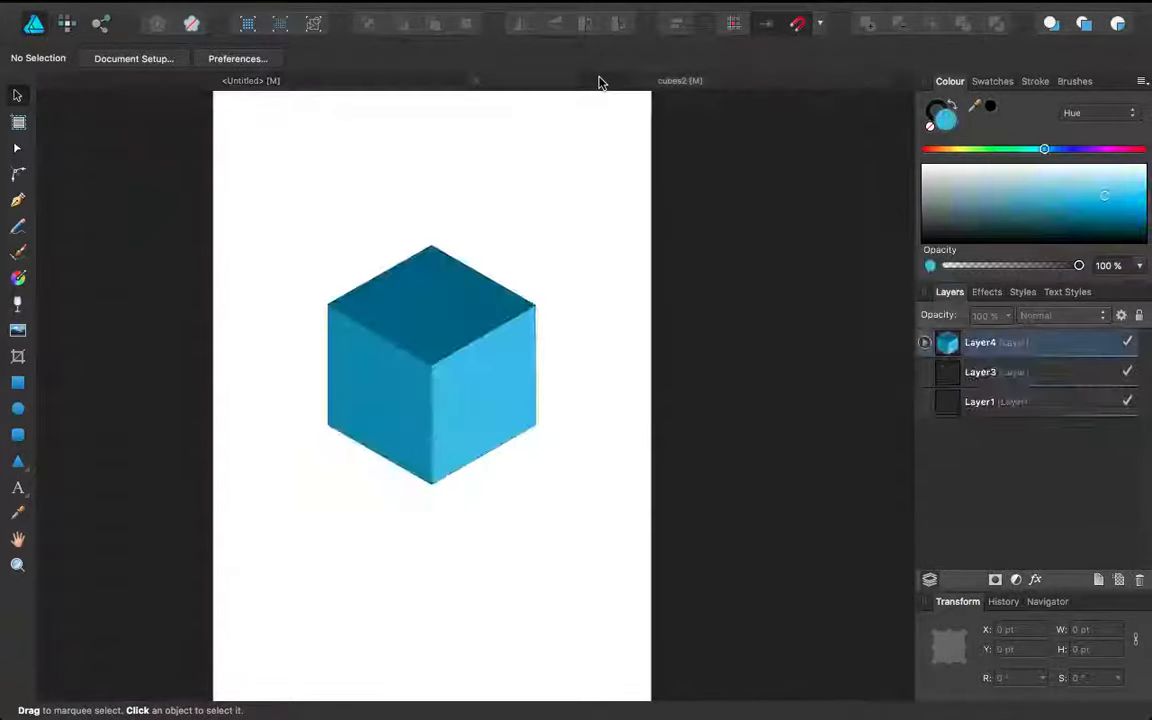
click(341, 88)
drag(224, 254, 587, 600)
click(549, 397)
drag(535, 244, 198, 491)
click(242, 535)
drag(241, 546, 561, 278)
click(555, 234)
drag(555, 231, 220, 599)
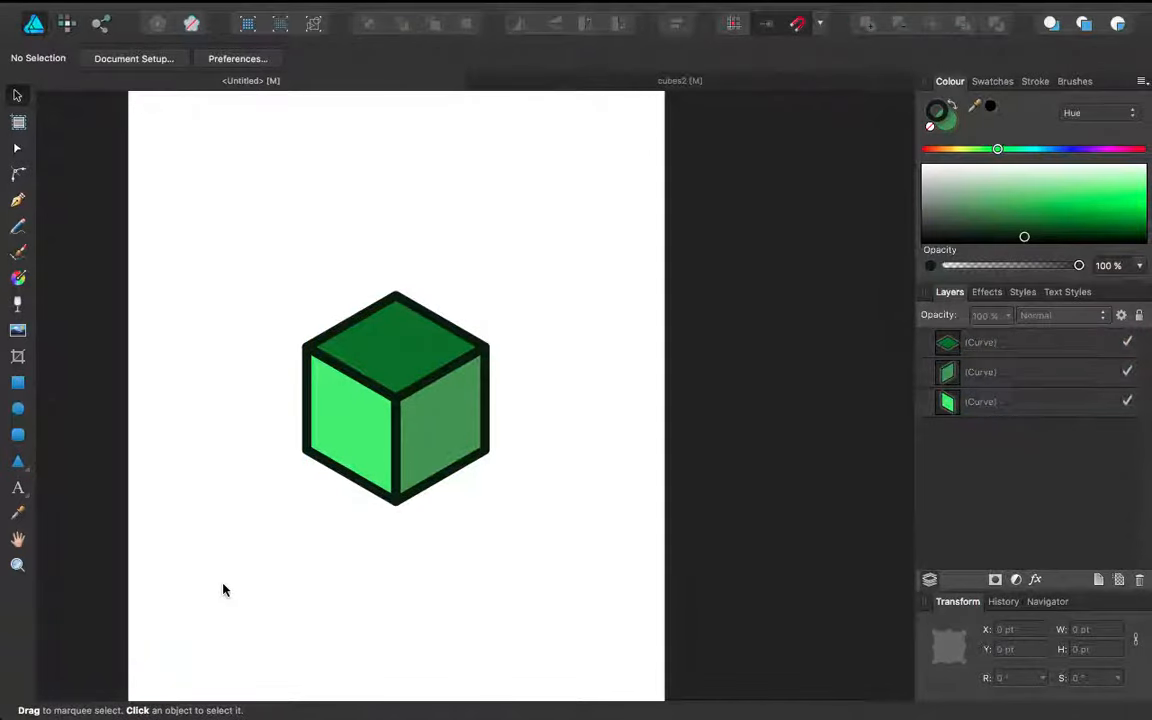
drag(223, 589, 542, 265)
click(550, 300)
click(278, 559)
click(545, 251)
click(231, 555)
click(546, 250)
click(255, 576)
click(546, 257)
drag(470, 249, 548, 265)
click(548, 265)
Duplicate all three faces of the cube and snap the copy directly beside the original on its right, sharing a vertical edge
scroll(450, 334, up, 3)
scroll(393, 391, down, 3)
drag(200, 265, 627, 602)
drag(376, 483, 549, 488)
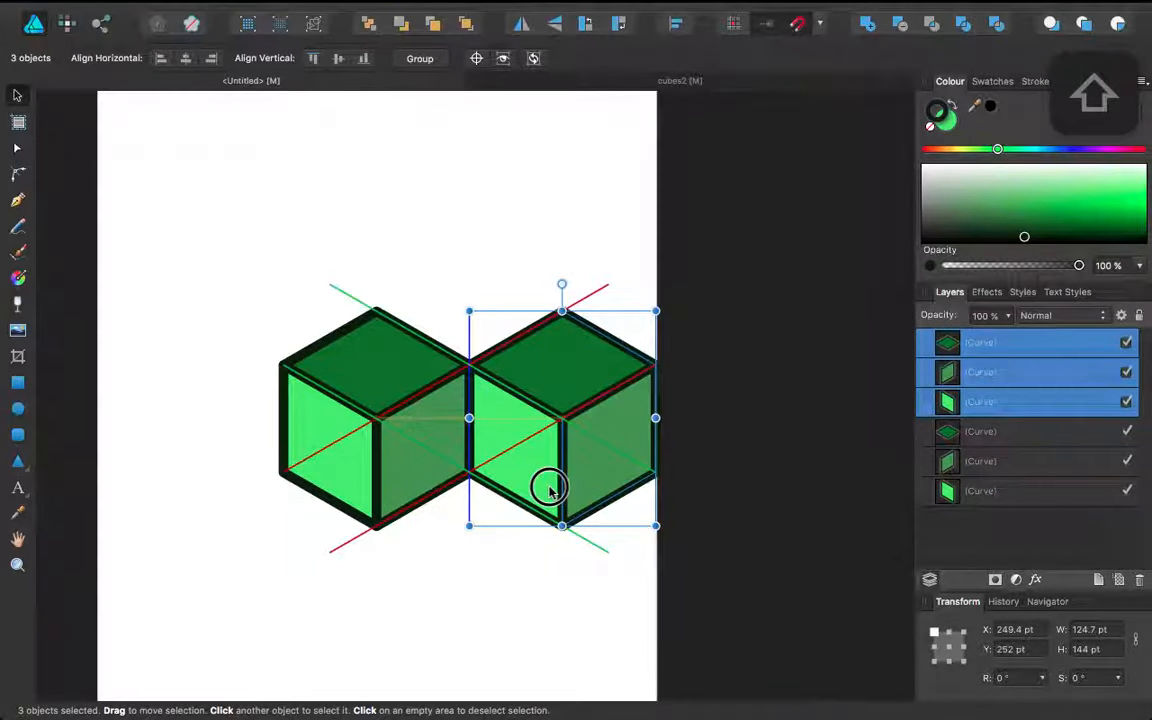
click(645, 226)
Move both cubes together towards the left side of the page, to about X 62.8 pt, Y 261.5 pt
drag(674, 214, 204, 586)
drag(359, 444, 288, 452)
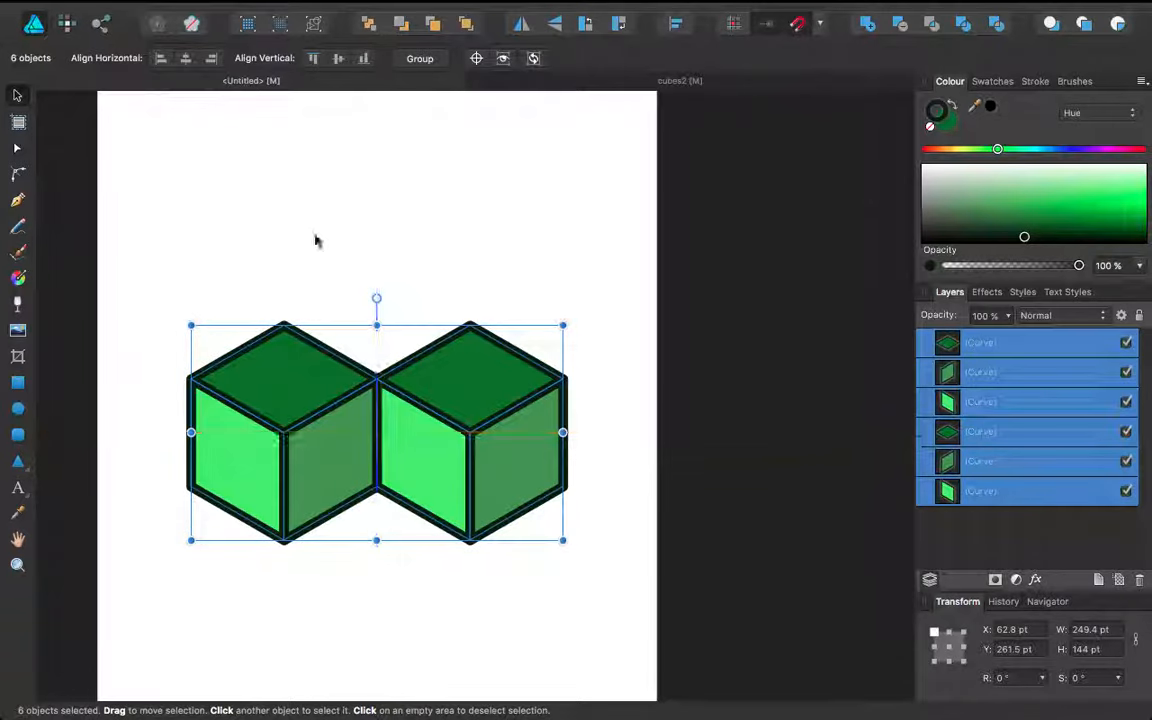
click(316, 239)
Duplicate the pair of cubes and fit the copy above it, offset half a cube to the left so the edges interlock
drag(130, 303, 646, 596)
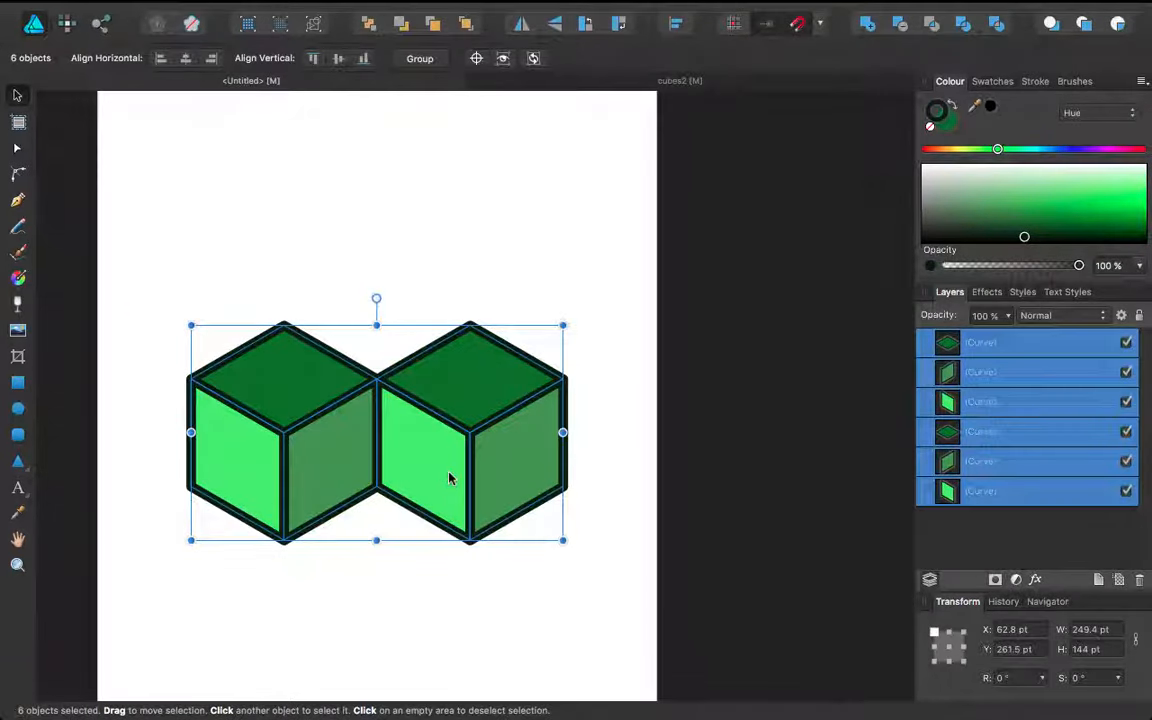
drag(449, 479, 351, 313)
click(575, 295)
scroll(332, 303, down, 5)
scroll(371, 235, up, 3)
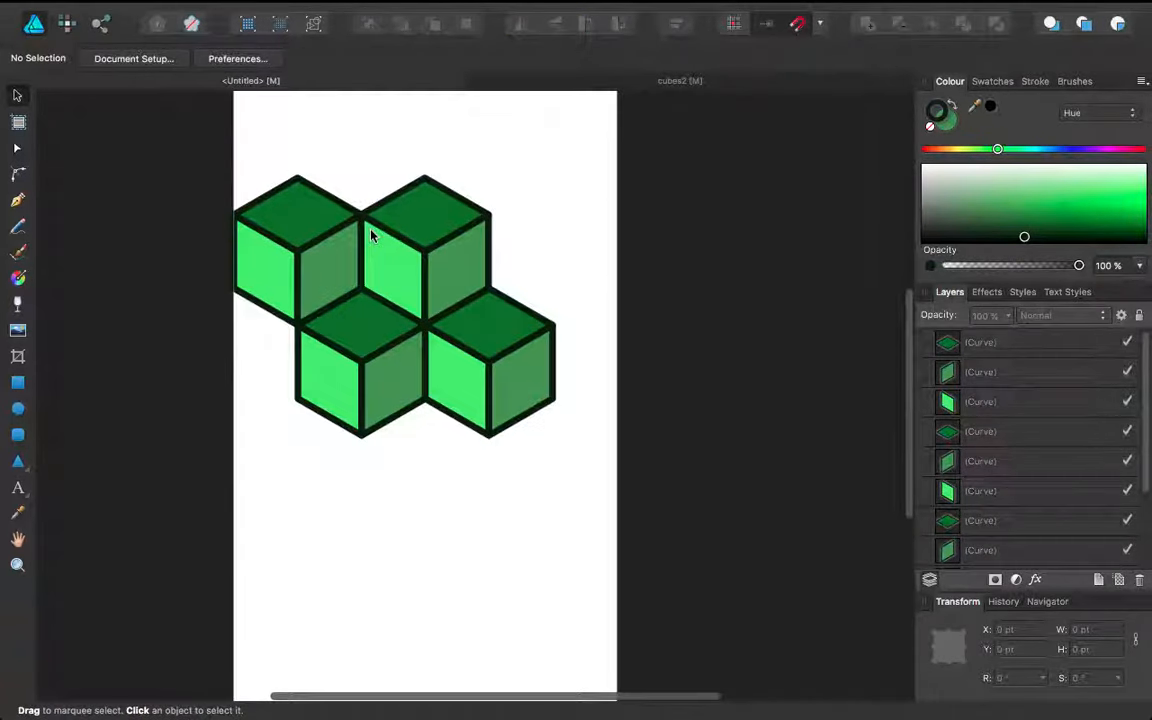
scroll(371, 235, up, 2)
mouse_move(174, 16)
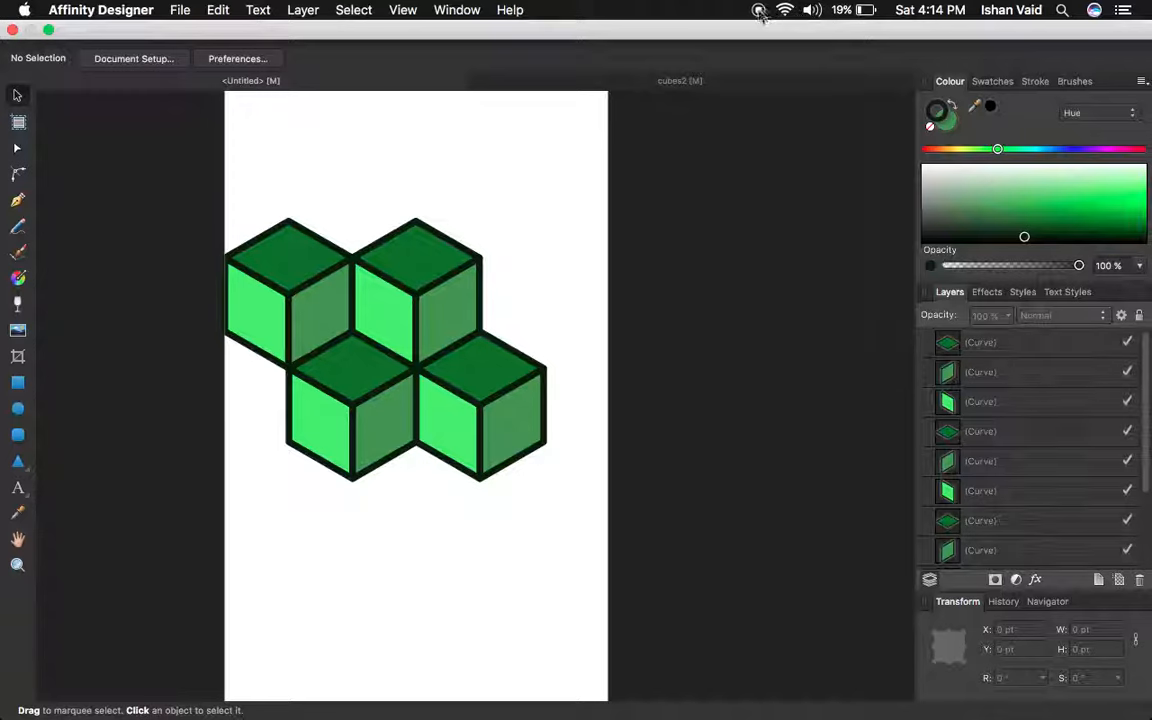